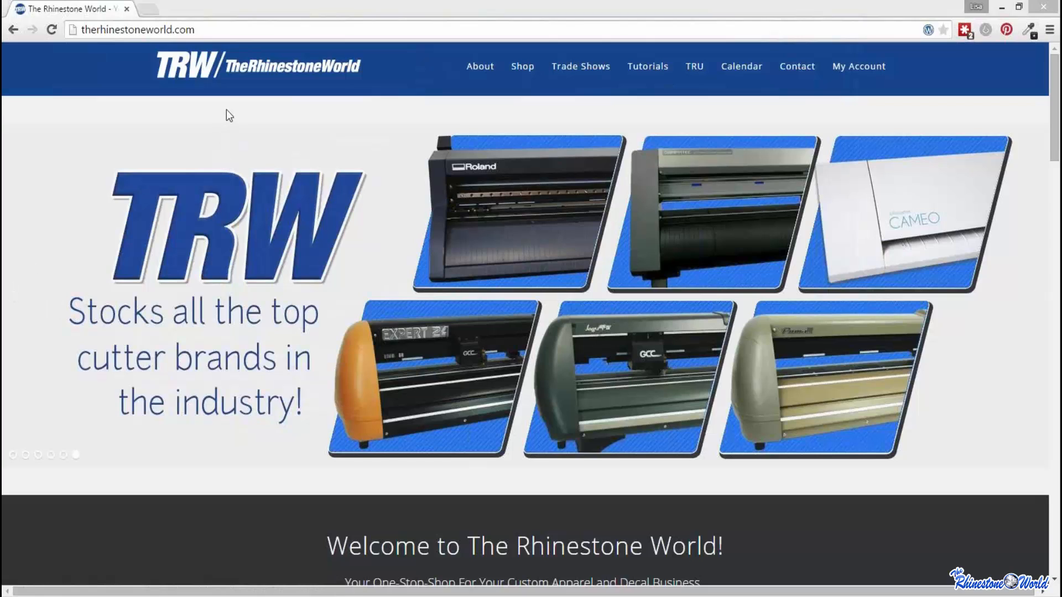
Look through The Rhinestone World home page, covering its banner slides and the product, trade show, training and support sections.
{"action": "left_click", "coordinate": [36, 458]}
{"action": "left_click", "coordinate": [26, 457]}
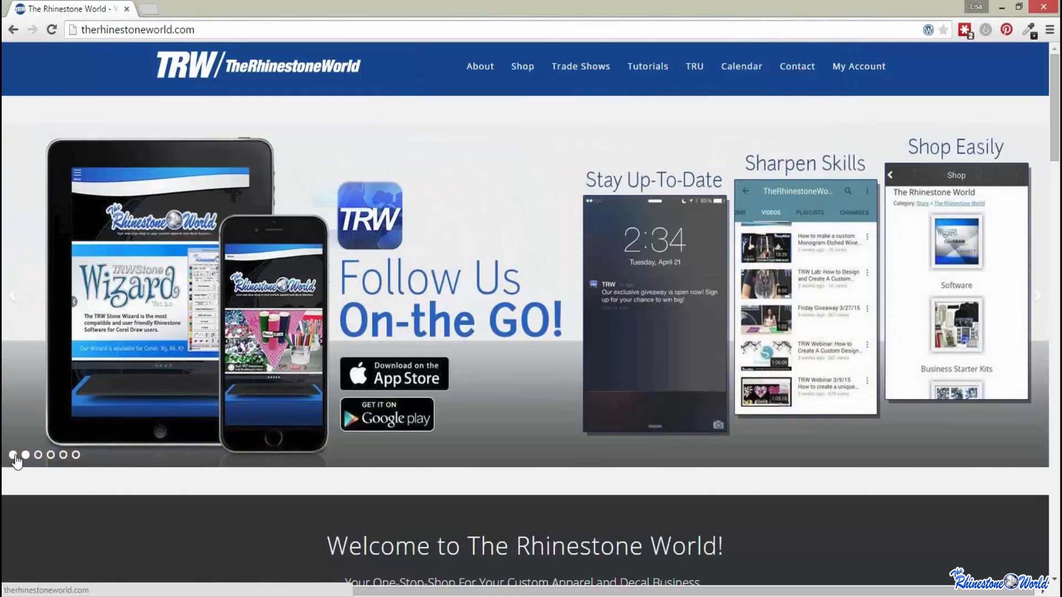
{"action": "left_click", "coordinate": [14, 456]}
{"action": "scroll", "coordinate": [356, 375], "scroll_direction": "down", "scroll_amount": 1}
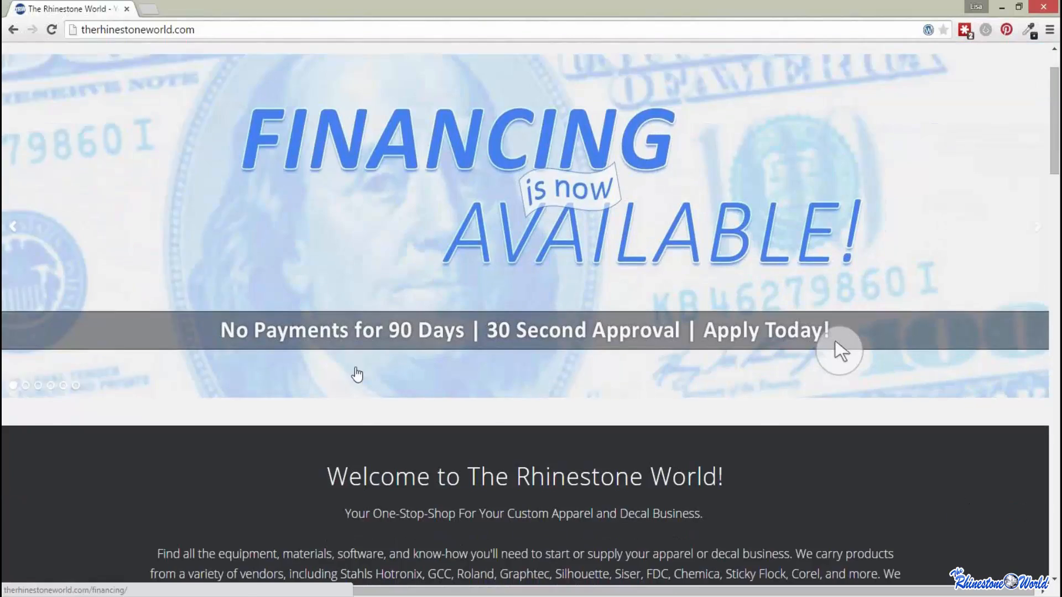
{"action": "scroll", "coordinate": [359, 372], "scroll_direction": "down", "scroll_amount": 11}
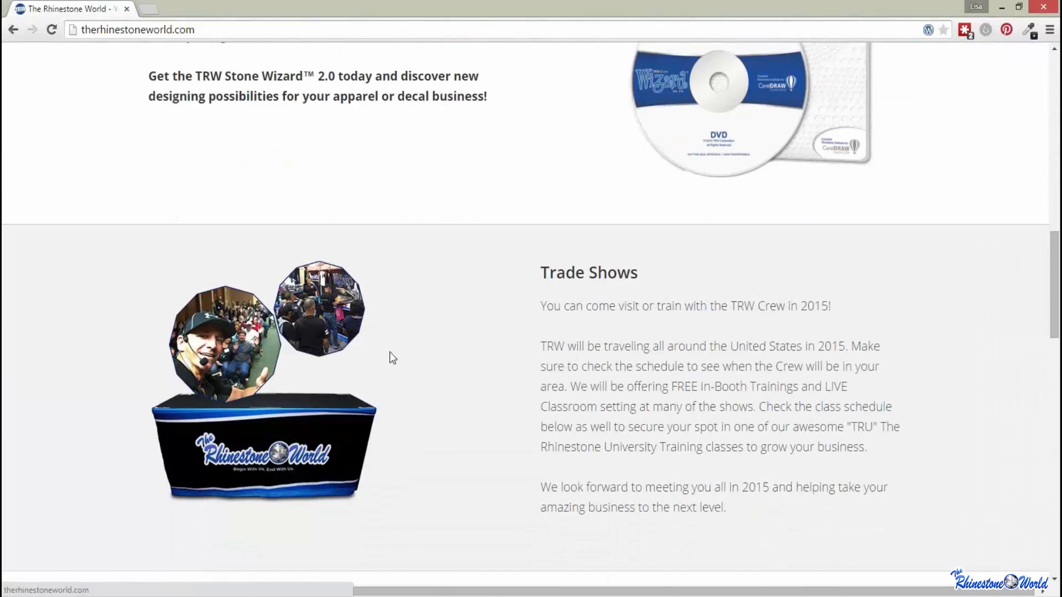
{"action": "scroll", "coordinate": [390, 359], "scroll_direction": "down", "scroll_amount": 6}
{"action": "scroll", "coordinate": [391, 360], "scroll_direction": "down", "scroll_amount": 3}
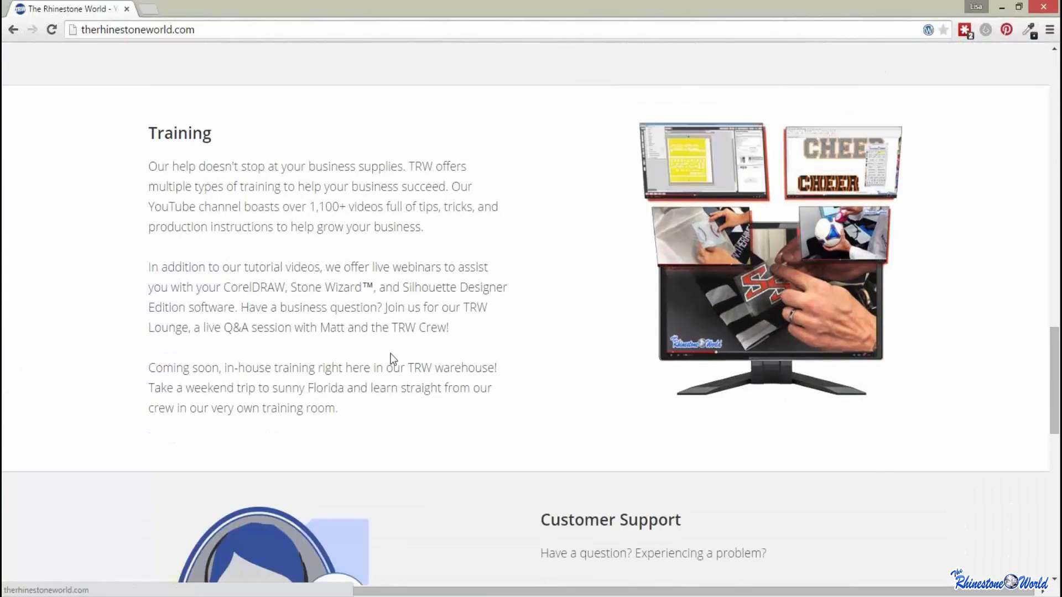
{"action": "scroll", "coordinate": [392, 360], "scroll_direction": "down", "scroll_amount": 5}
{"action": "scroll", "coordinate": [391, 356], "scroll_direction": "down", "scroll_amount": 6}
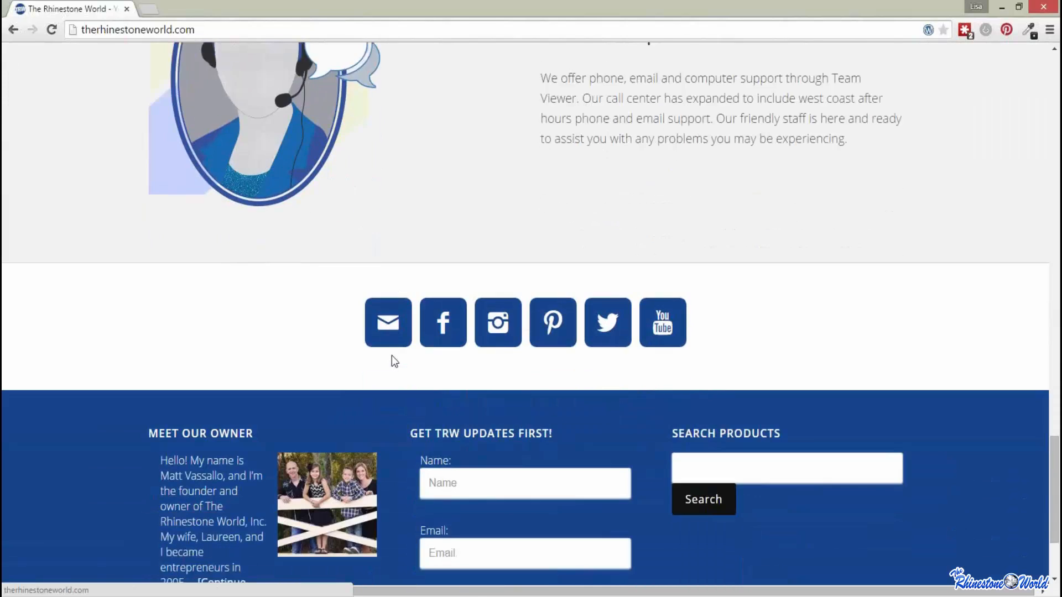
{"action": "scroll", "coordinate": [127, 437], "scroll_direction": "up", "scroll_amount": 1}
{"action": "scroll", "coordinate": [127, 437], "scroll_direction": "up", "scroll_amount": 20}
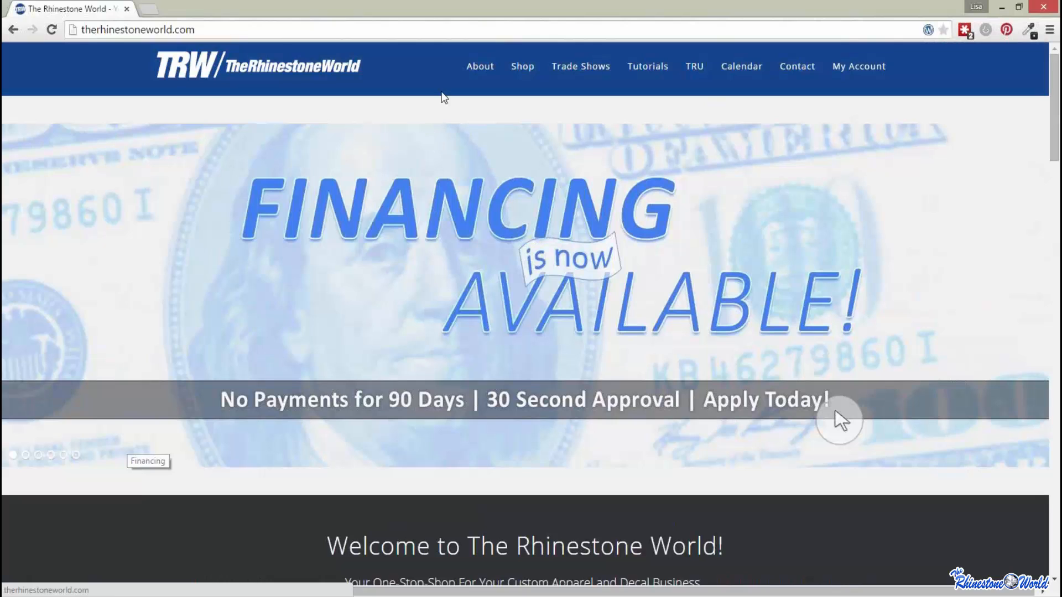
Open the Documentation page from the site's tutorials.
{"action": "mouse_move", "coordinate": [581, 66]}
{"action": "mouse_move", "coordinate": [630, 74]}
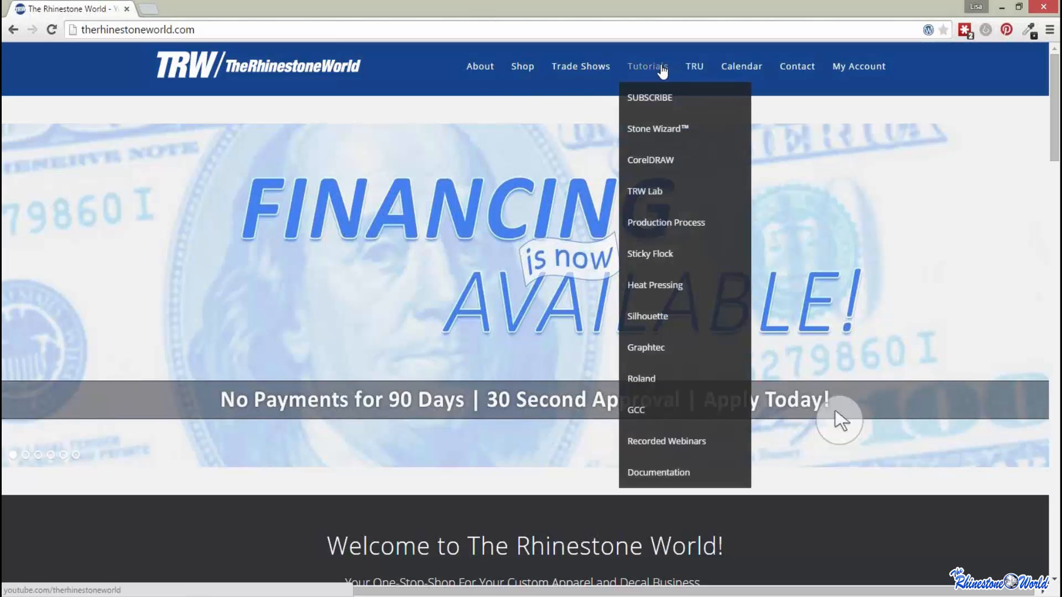
{"action": "left_click", "coordinate": [658, 473]}
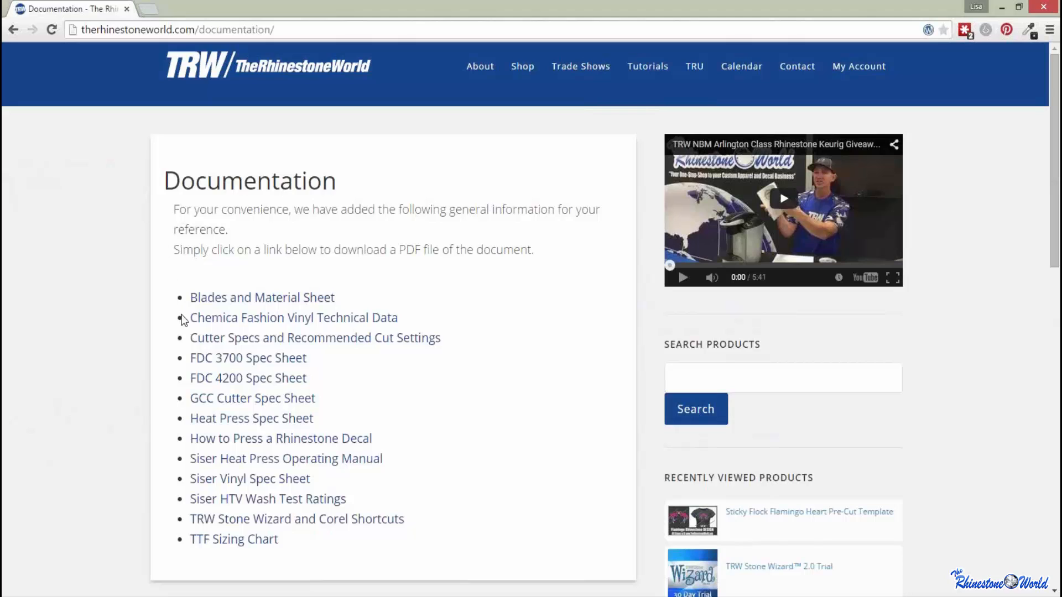
Open the Cutter Specs and Recommended Cut Settings document, review the Silhouette cutter settings, and close it.
{"action": "left_click", "coordinate": [212, 339]}
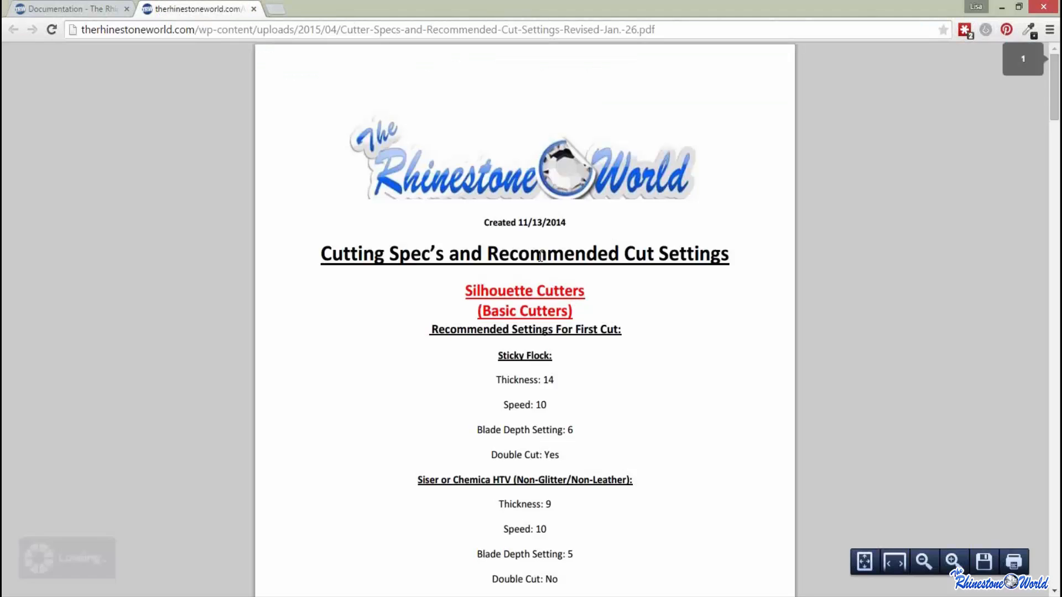
{"action": "scroll", "coordinate": [680, 323], "scroll_direction": "down", "scroll_amount": 5}
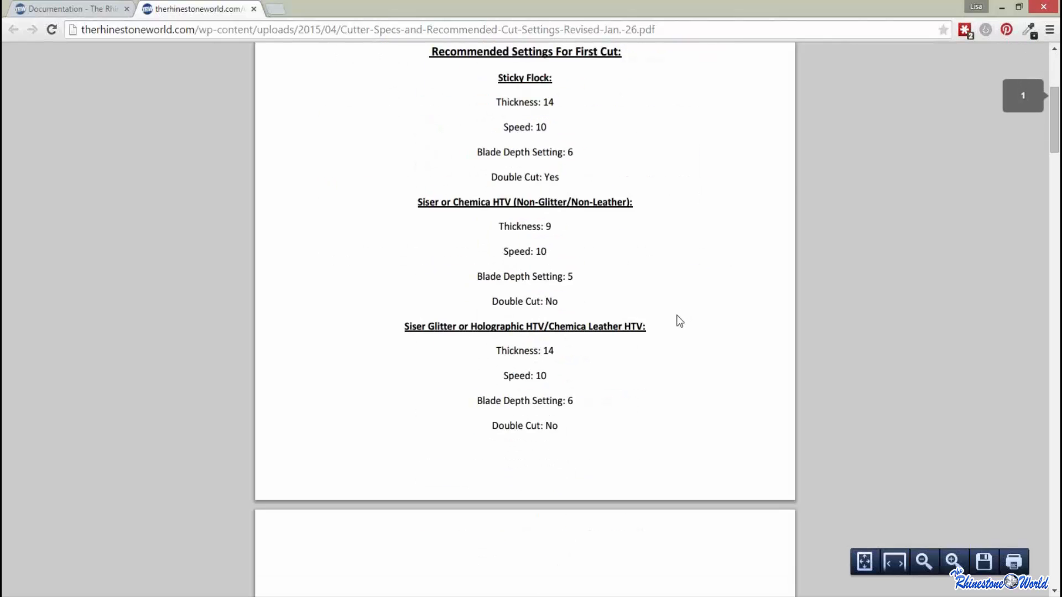
{"action": "scroll", "coordinate": [689, 308], "scroll_direction": "up", "scroll_amount": 5}
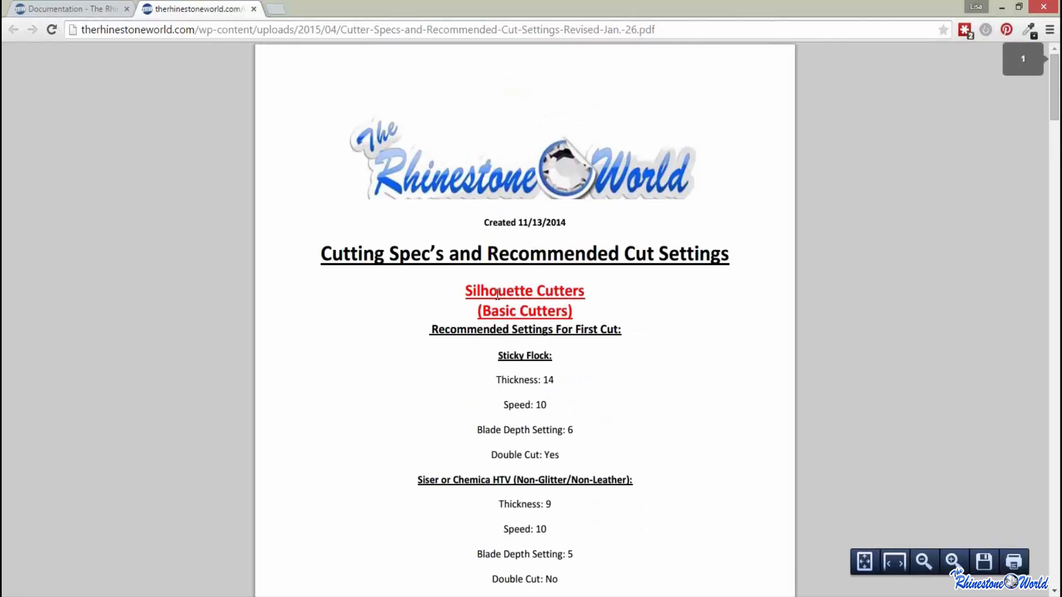
{"action": "left_click", "coordinate": [253, 9]}
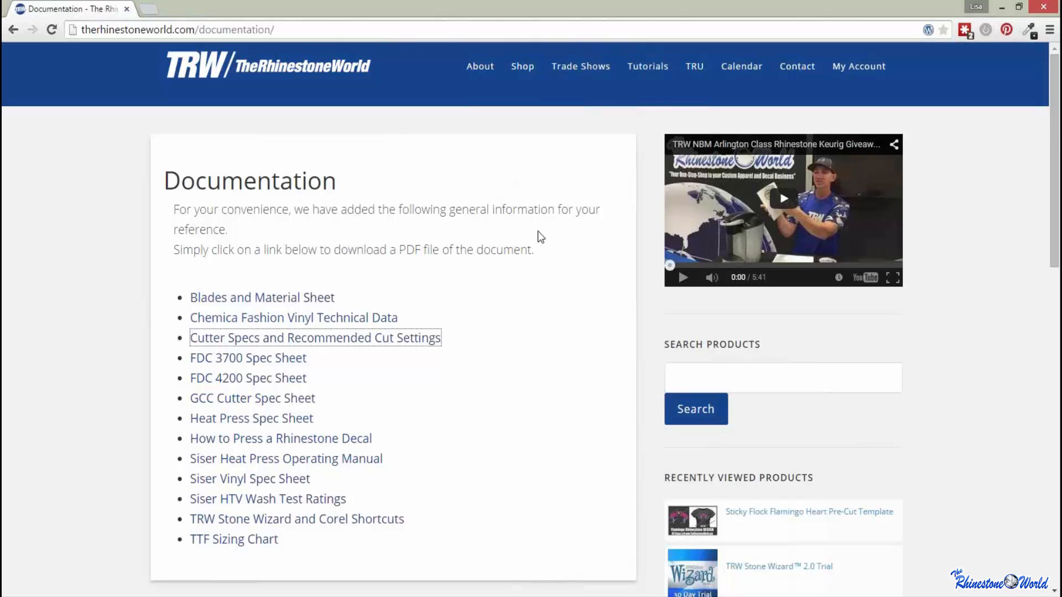
Switch from the browser to Silhouette Studio Business Edition, maximize its window and dismiss the recovered documents list.
{"action": "left_click", "coordinate": [1000, 8]}
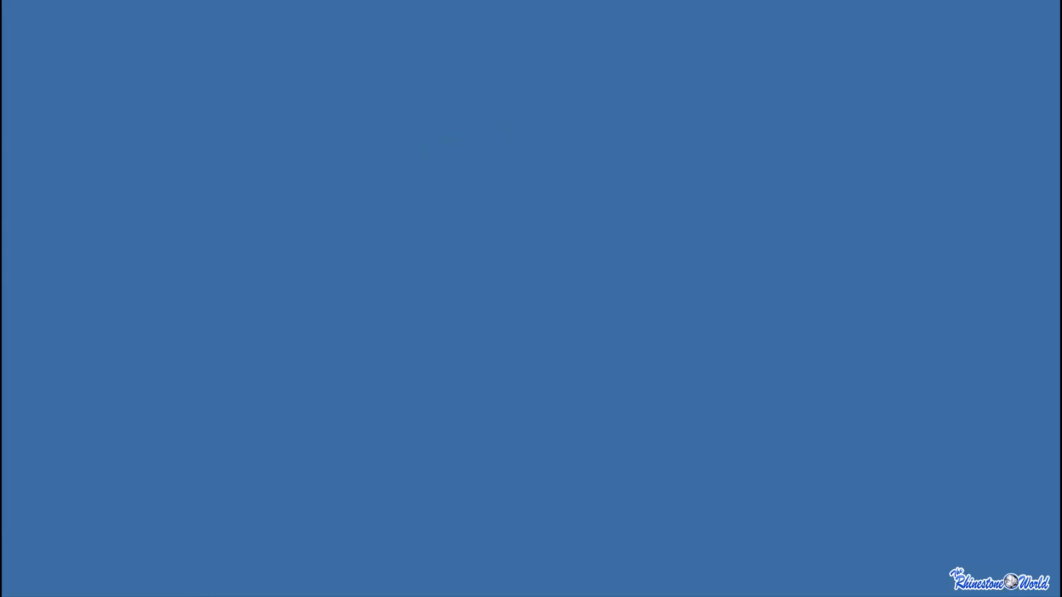
{"action": "left_click_drag", "start_coordinate": [1, 138], "coordinate": [1058, 7]}
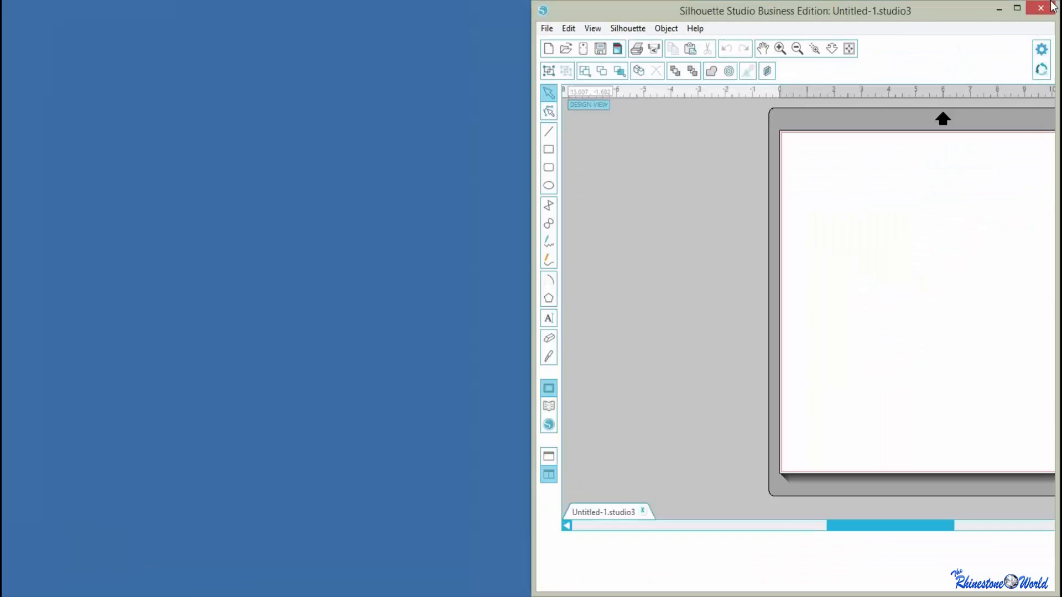
{"action": "left_click_drag", "start_coordinate": [790, 12], "coordinate": [581, 1]}
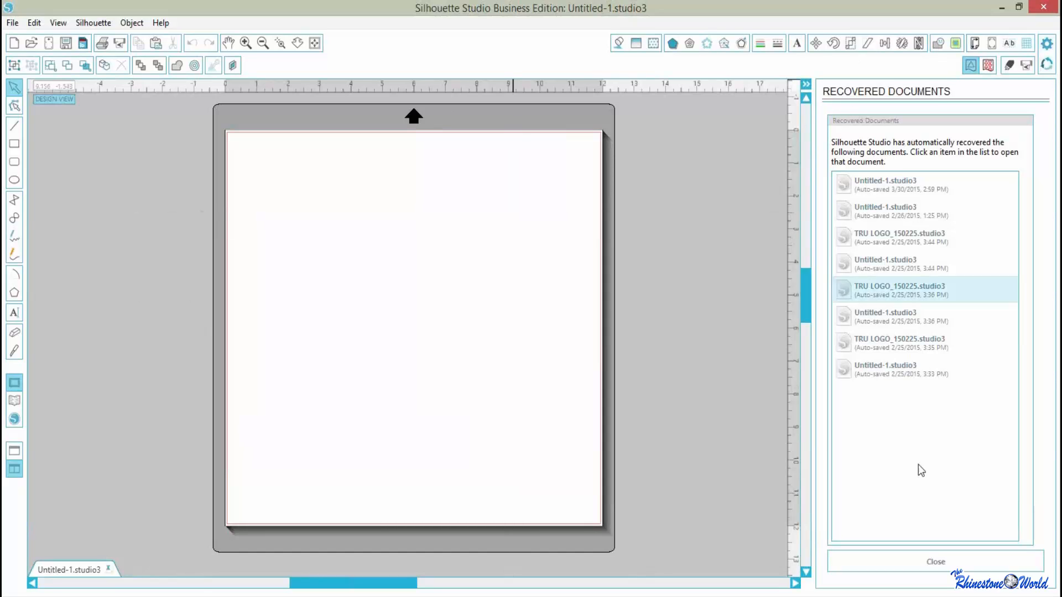
{"action": "left_click", "coordinate": [937, 565]}
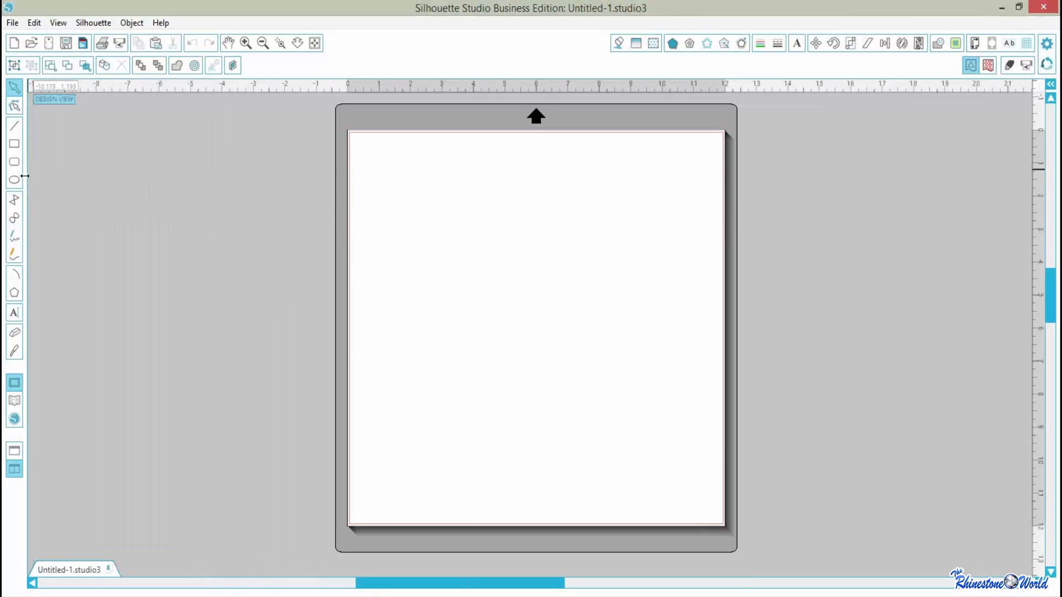
Insert the pink heart design named "download" from My Own Designs in the library onto the page.
{"action": "left_click", "coordinate": [15, 400]}
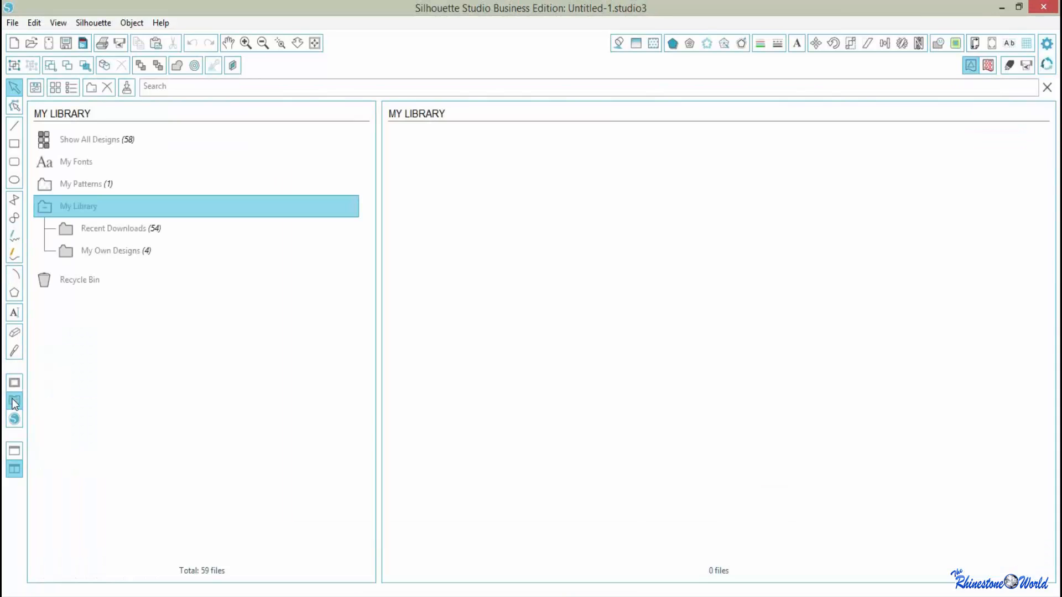
{"action": "left_click", "coordinate": [129, 254]}
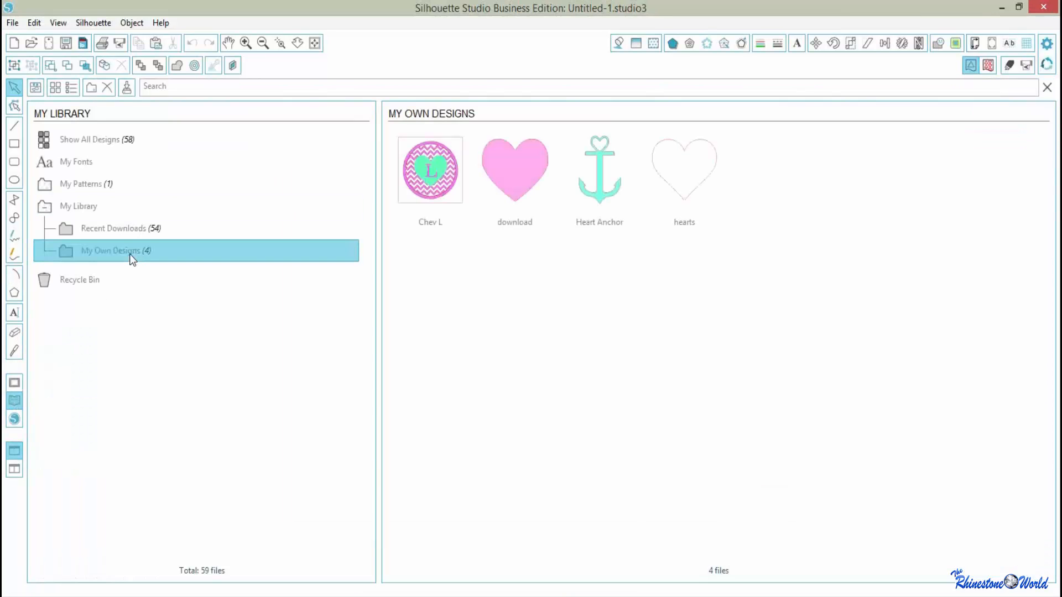
{"action": "left_click", "coordinate": [526, 177]}
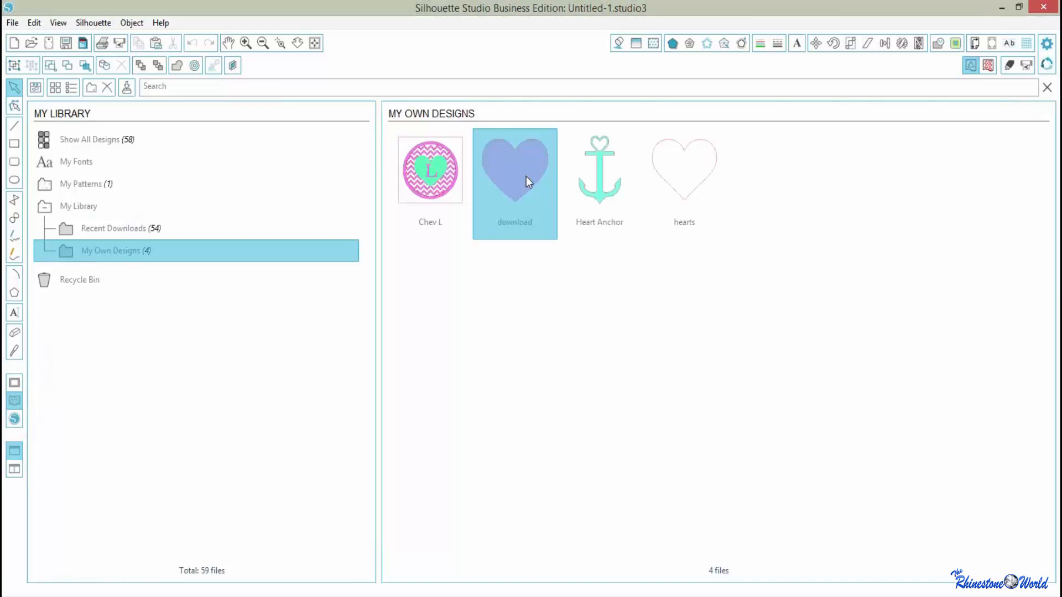
{"action": "double_click", "coordinate": [525, 178]}
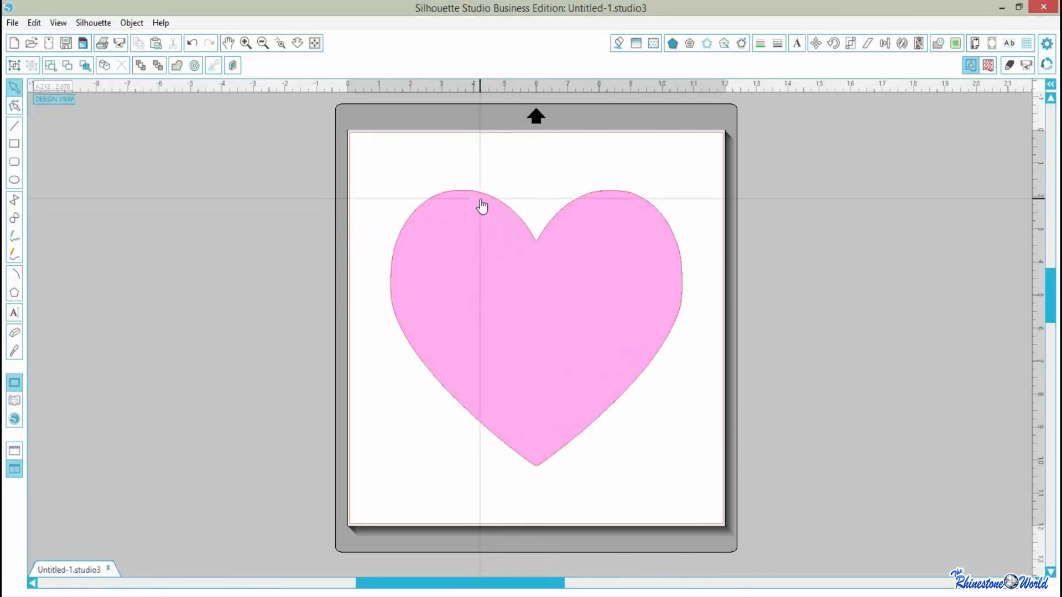
Resize the pink heart proportionally to about 7.8 in wide by 7.0 in high and place it in the page's upper part.
{"action": "left_click", "coordinate": [530, 256]}
{"action": "left_click_drag", "start_coordinate": [683, 474], "coordinate": [600, 396]}
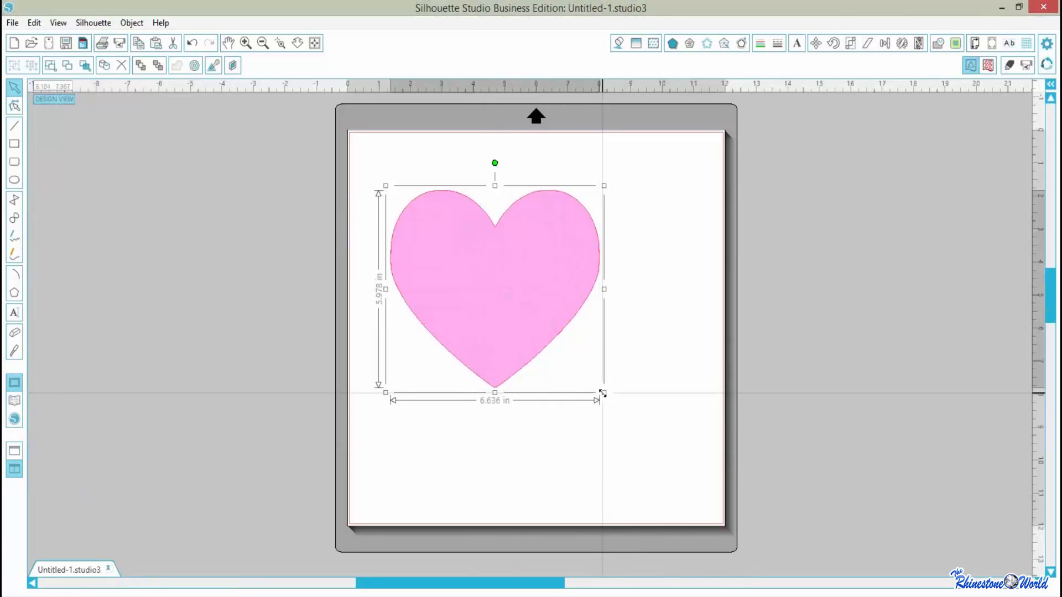
{"action": "left_click_drag", "start_coordinate": [603, 393], "coordinate": [572, 362]}
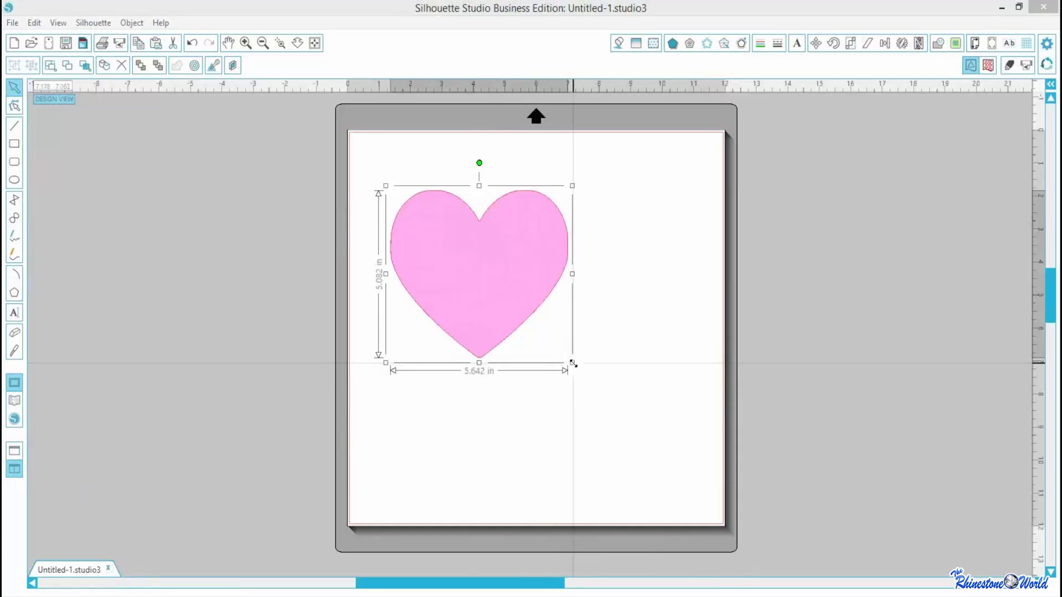
{"action": "left_click_drag", "start_coordinate": [573, 364], "coordinate": [543, 346]}
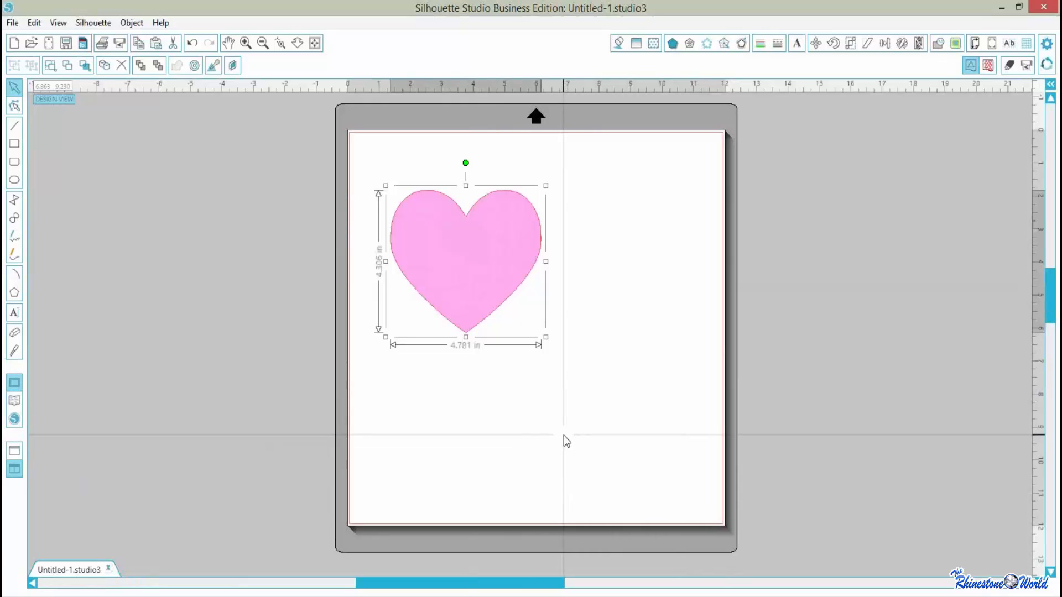
{"action": "left_click_drag", "start_coordinate": [546, 337], "coordinate": [520, 255]}
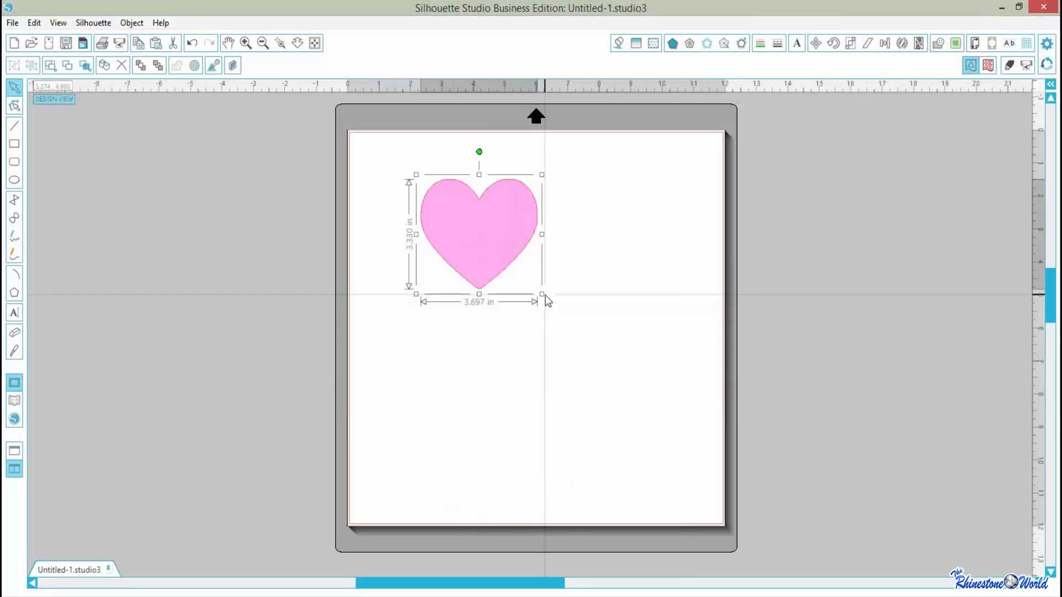
{"action": "left_click_drag", "start_coordinate": [542, 295], "coordinate": [635, 463]}
{"action": "left_click_drag", "start_coordinate": [569, 315], "coordinate": [536, 283]}
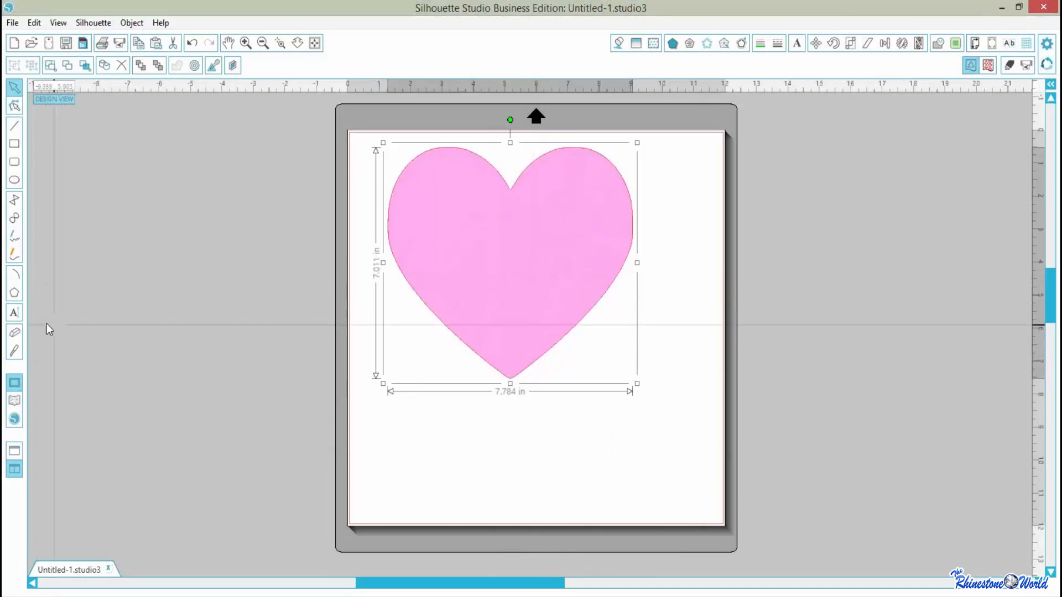
Add a first name as text below the heart in the Dancing Script OT font.
{"action": "left_click", "coordinate": [14, 313]}
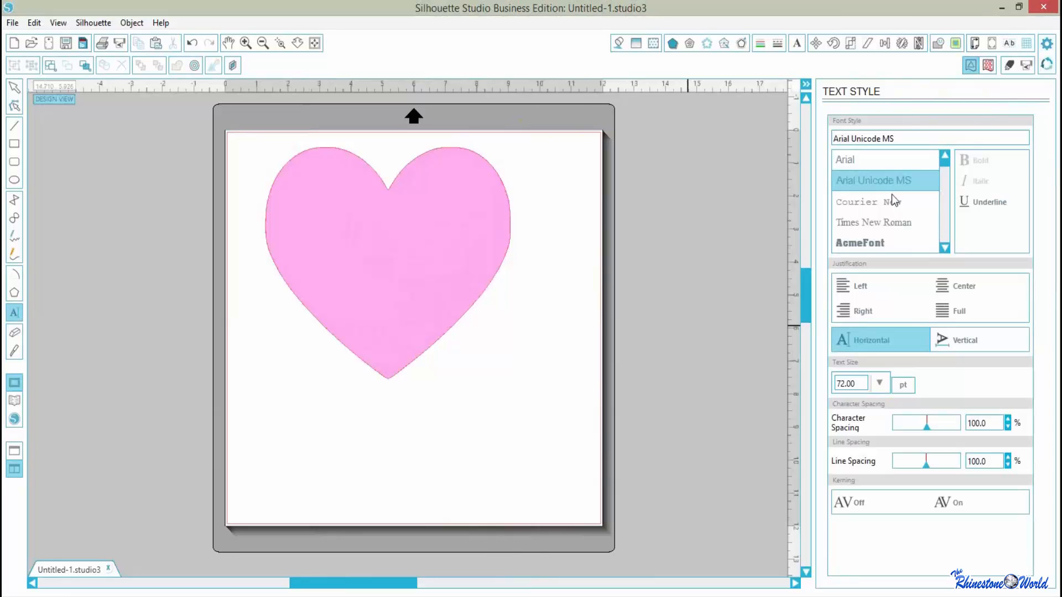
{"action": "triple_click", "coordinate": [912, 137]}
{"action": "type", "text": "dancing Script OT"}
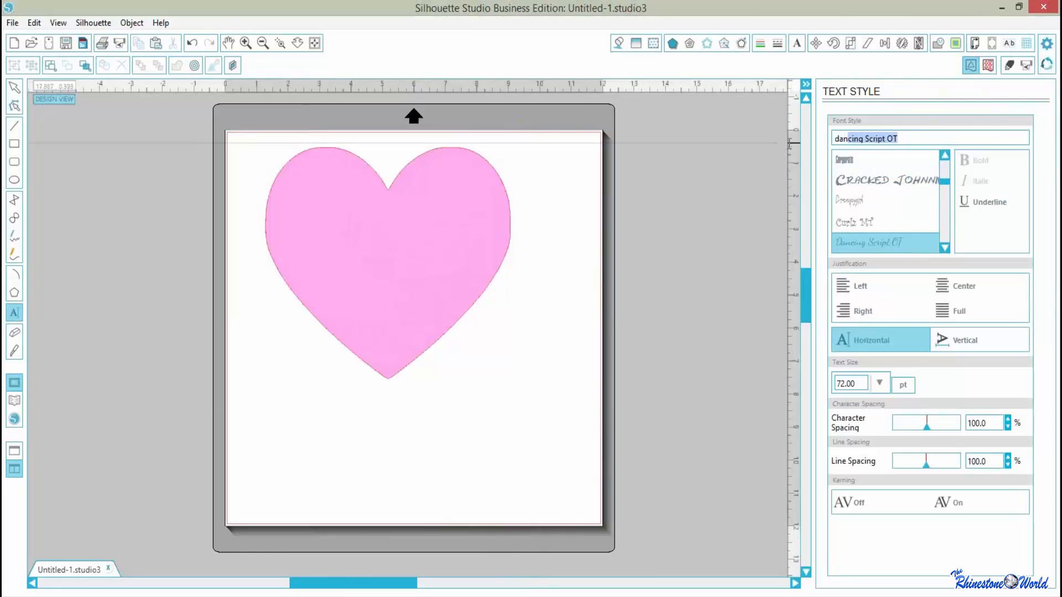
{"action": "key", "text": "Return"}
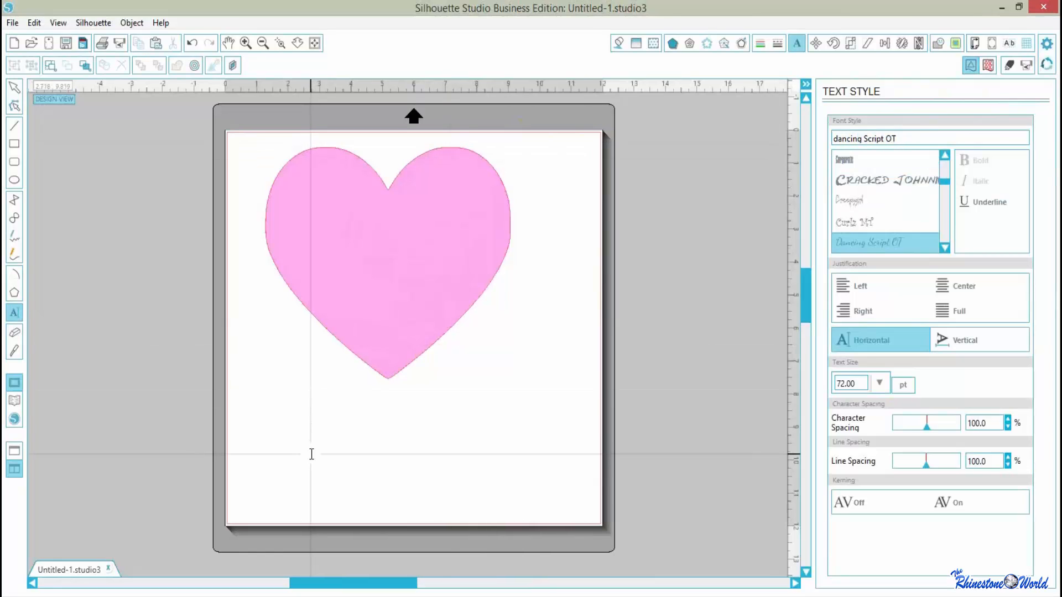
{"action": "left_click", "coordinate": [311, 446]}
{"action": "type", "text": "L"}
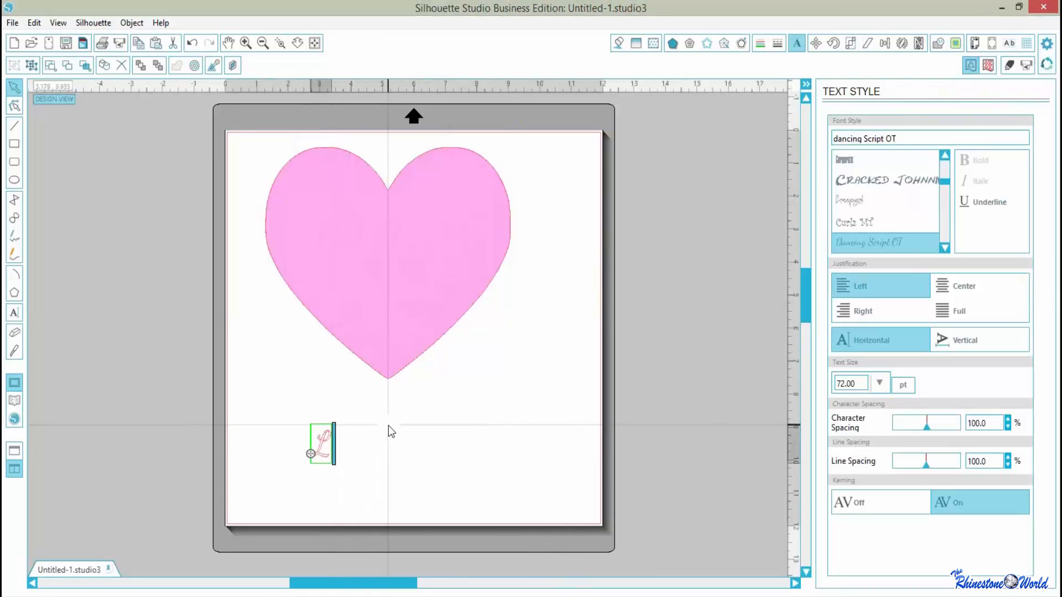
{"action": "type", "text": "isa"}
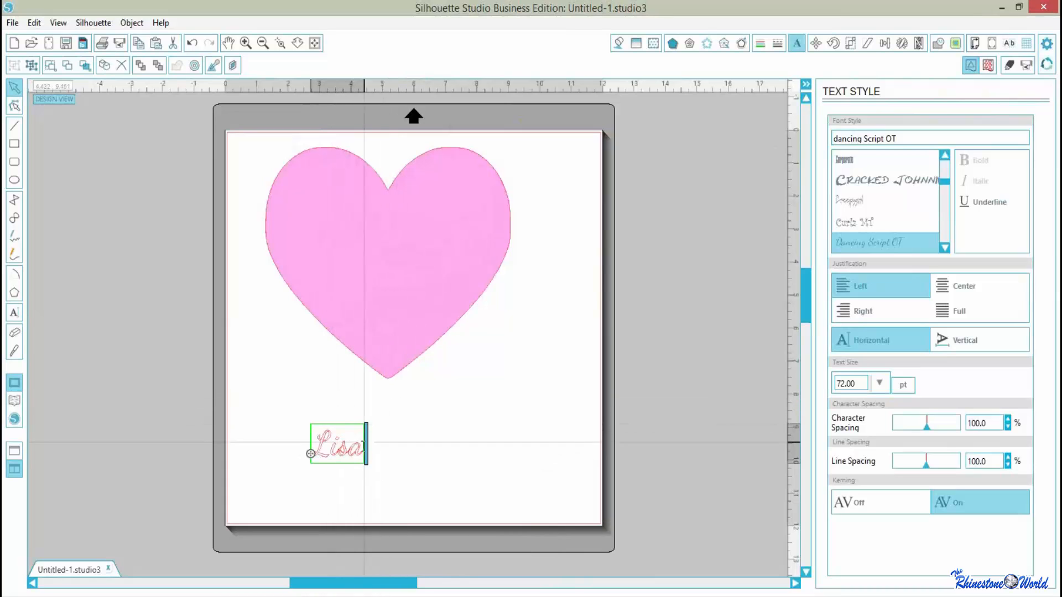
{"action": "left_click_drag", "start_coordinate": [362, 444], "coordinate": [311, 428]}
{"action": "left_click", "coordinate": [381, 453]}
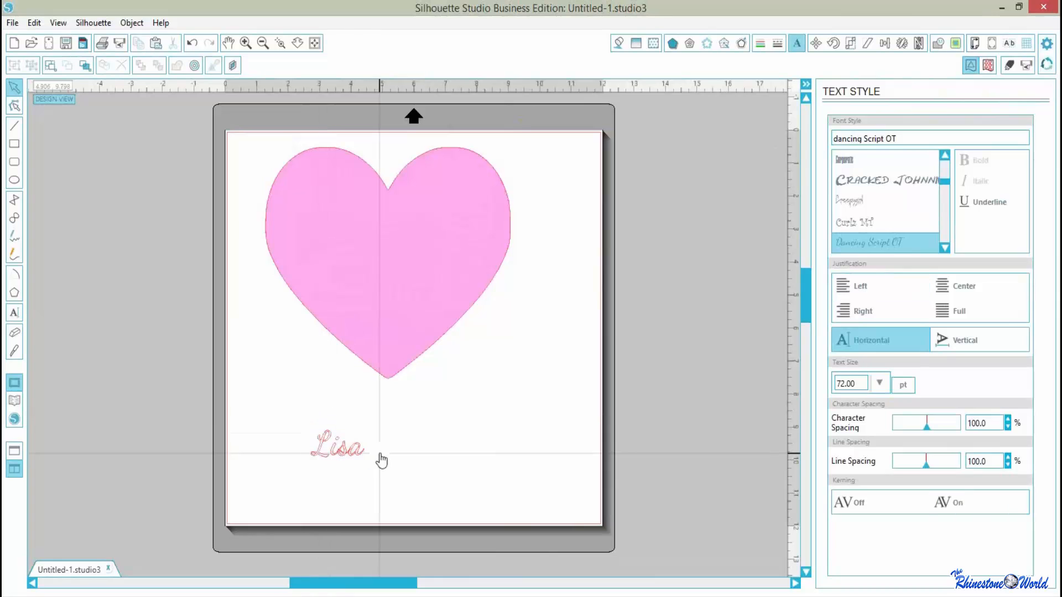
Enlarge the name text below the heart proportionally to about 5.4 in wide by 3.8 in high.
{"action": "left_click", "coordinate": [343, 444]}
{"action": "left_click_drag", "start_coordinate": [368, 468], "coordinate": [436, 437]}
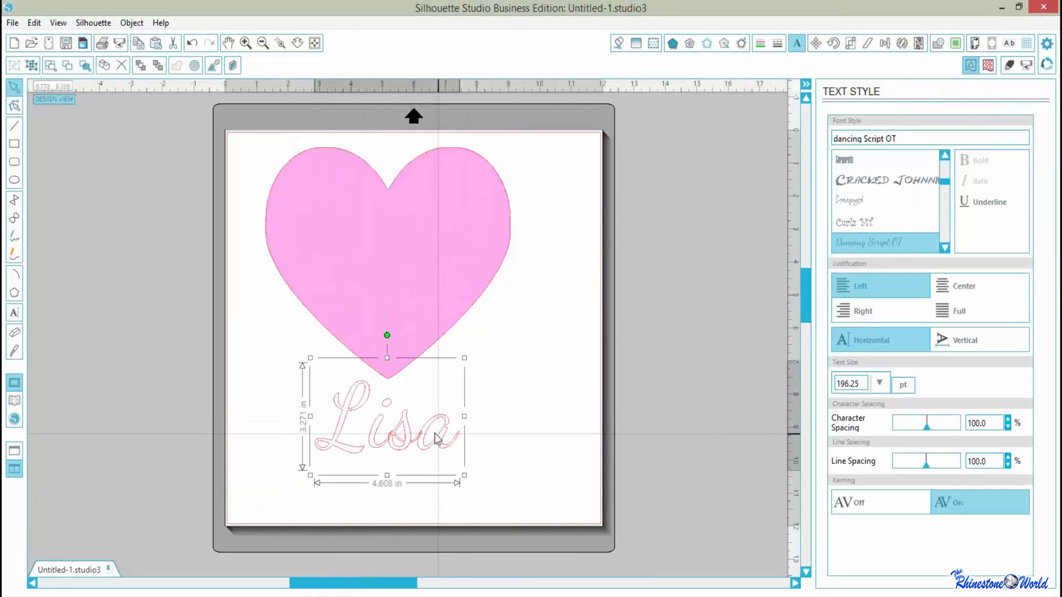
{"action": "left_click_drag", "start_coordinate": [463, 477], "coordinate": [489, 494]}
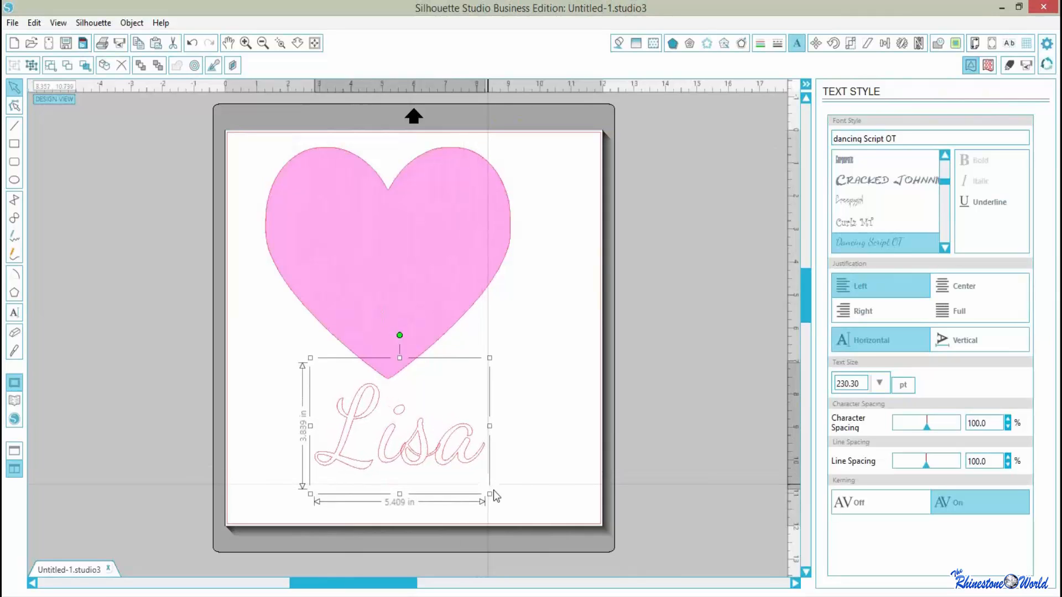
Weld the overlapping script letters of the name below the heart into a continuous outline.
{"action": "left_click", "coordinate": [281, 44]}
{"action": "left_click_drag", "start_coordinate": [365, 409], "coordinate": [541, 507]}
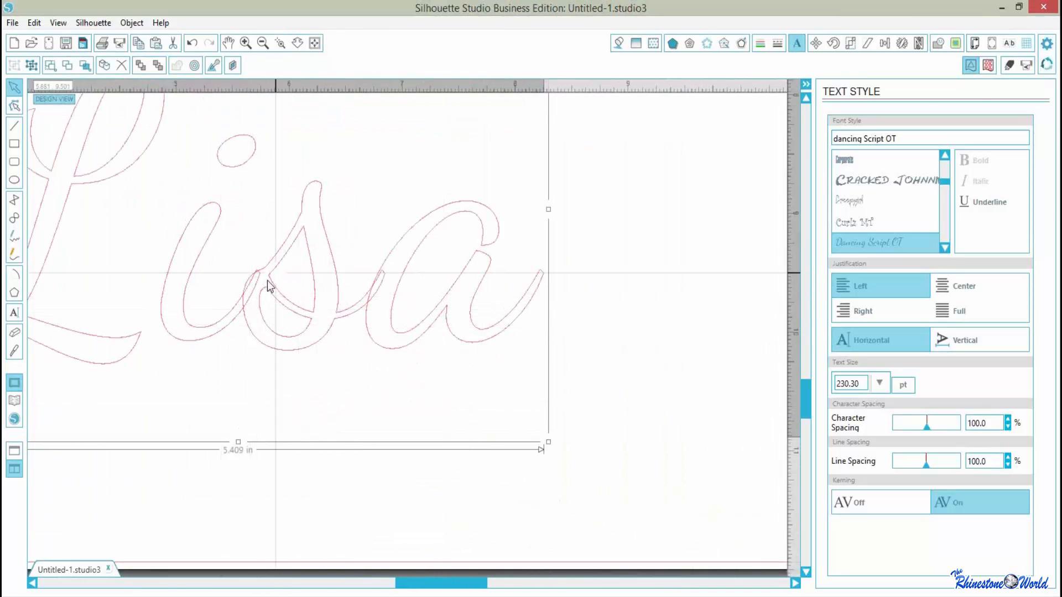
{"action": "left_click", "coordinate": [937, 44]}
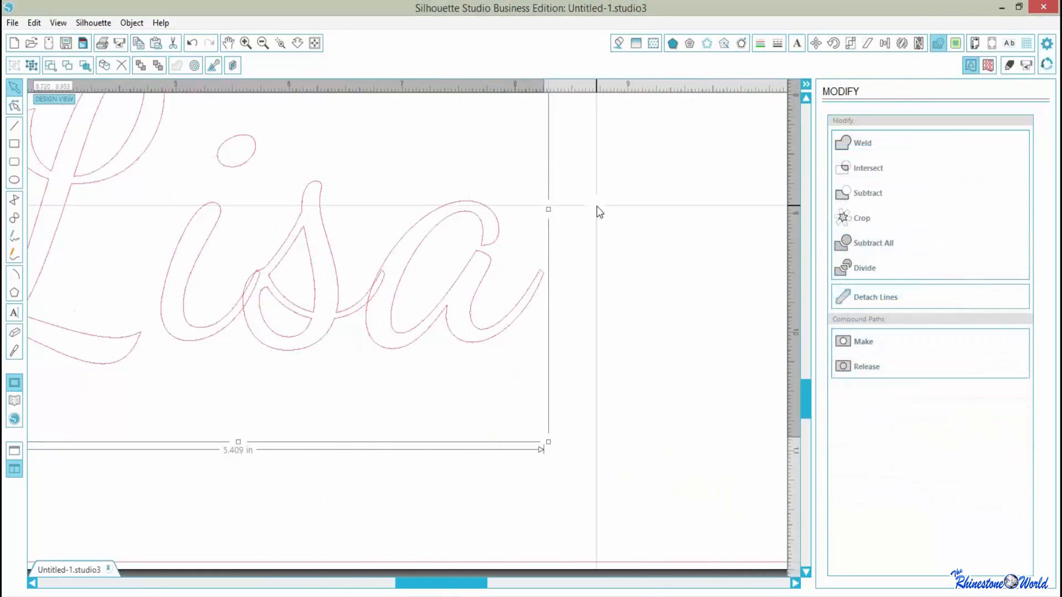
{"action": "left_click", "coordinate": [867, 145]}
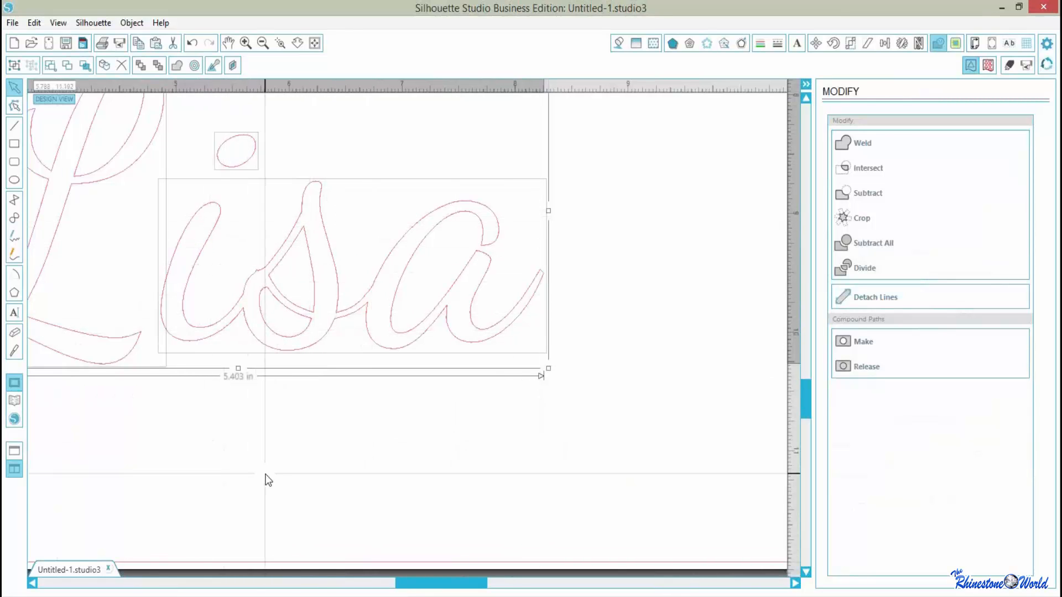
{"action": "left_click", "coordinate": [314, 43]}
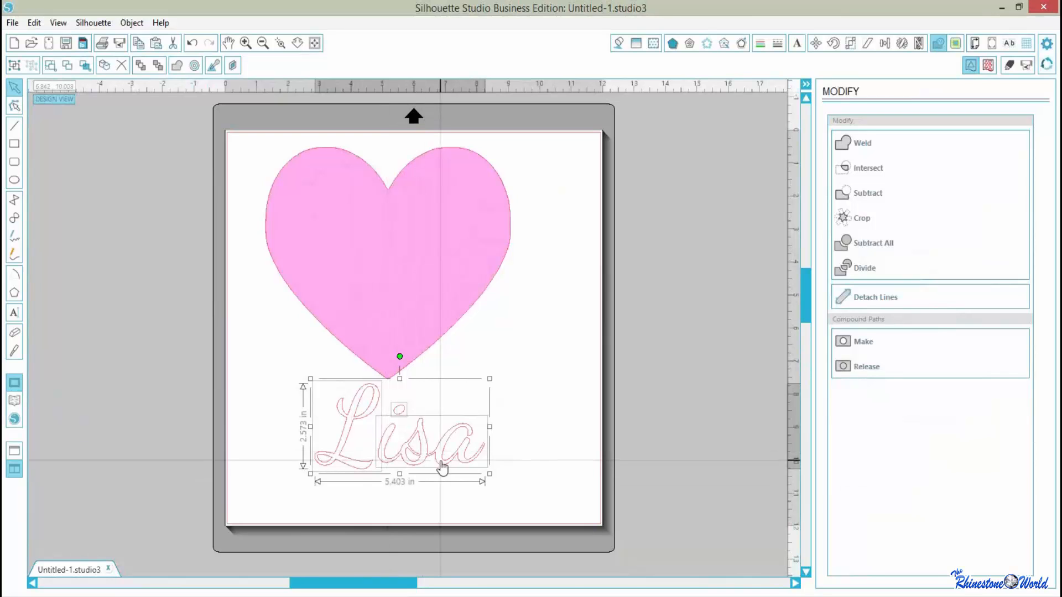
Group the welded pieces of the name and move them onto the upper middle of the pink heart.
{"action": "left_click", "coordinate": [132, 23]}
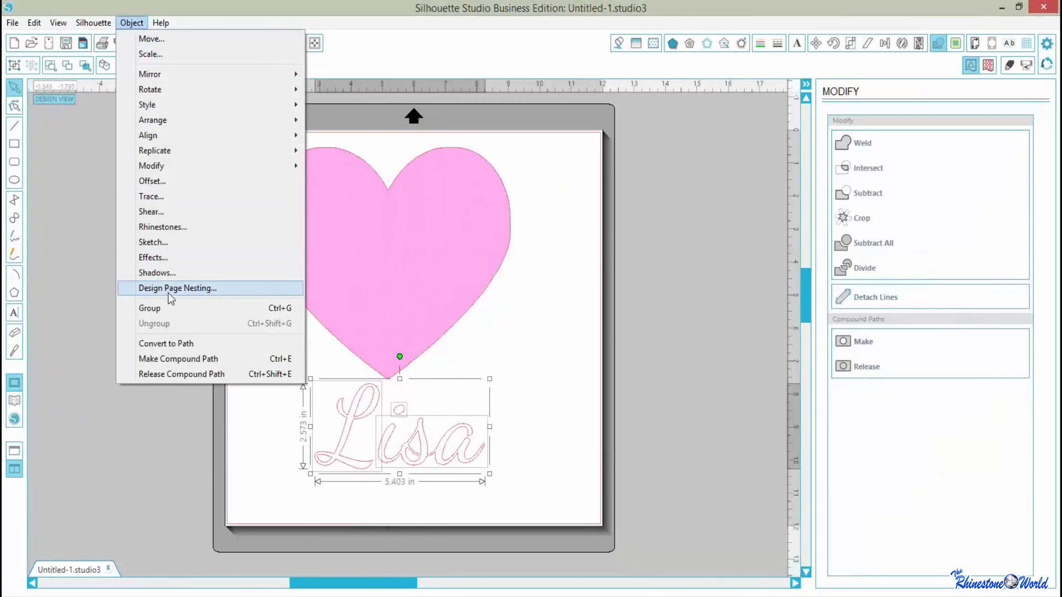
{"action": "left_click", "coordinate": [162, 306]}
{"action": "left_click_drag", "start_coordinate": [422, 411], "coordinate": [422, 267]}
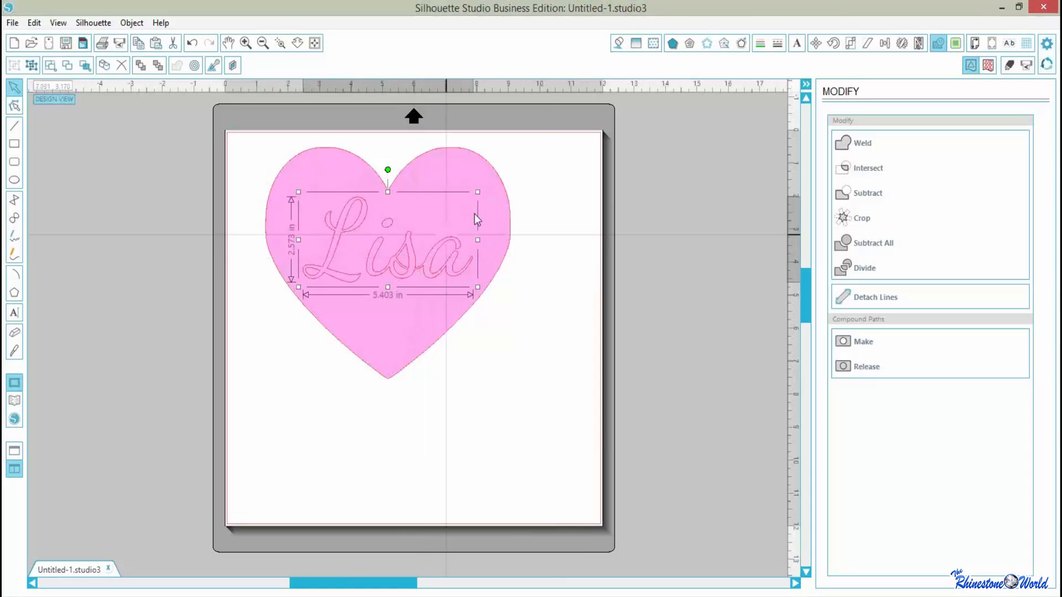
Fill the grouped script name with dark blue and shift it slightly lower within the heart.
{"action": "left_click", "coordinate": [618, 43]}
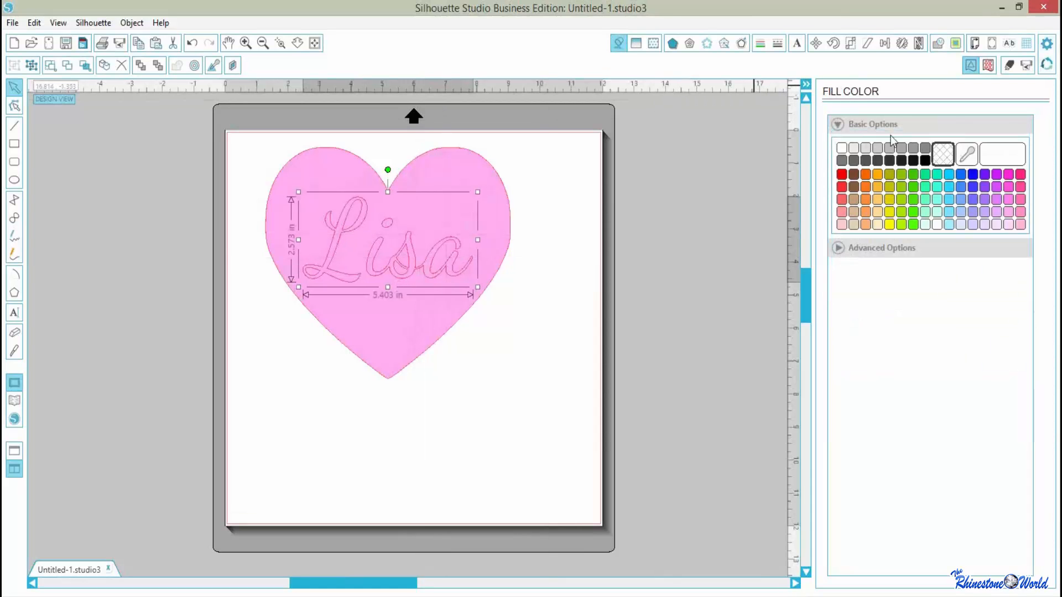
{"action": "left_click", "coordinate": [973, 174]}
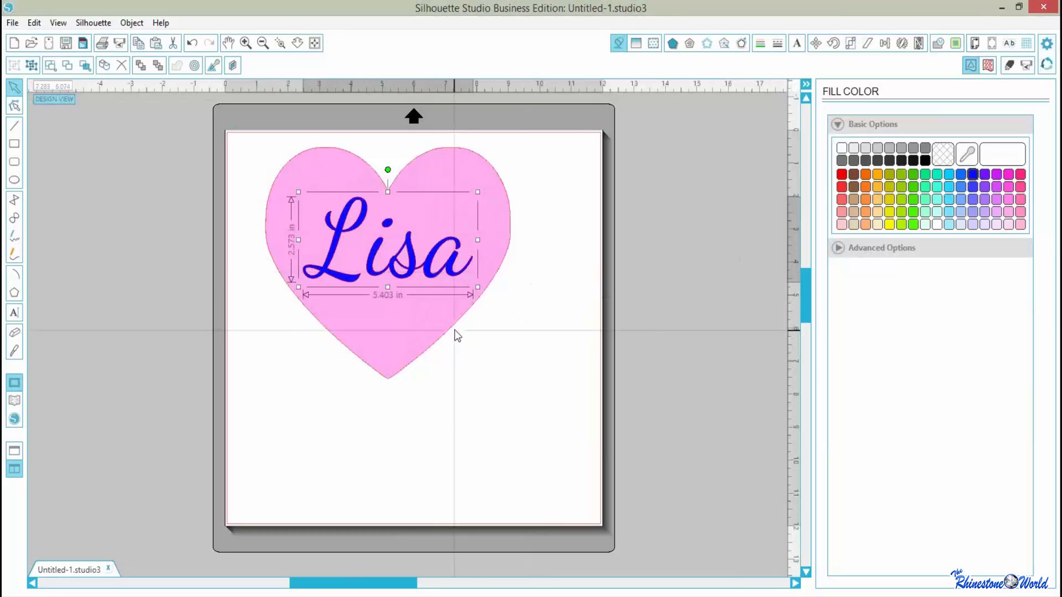
{"action": "left_click", "coordinate": [490, 393]}
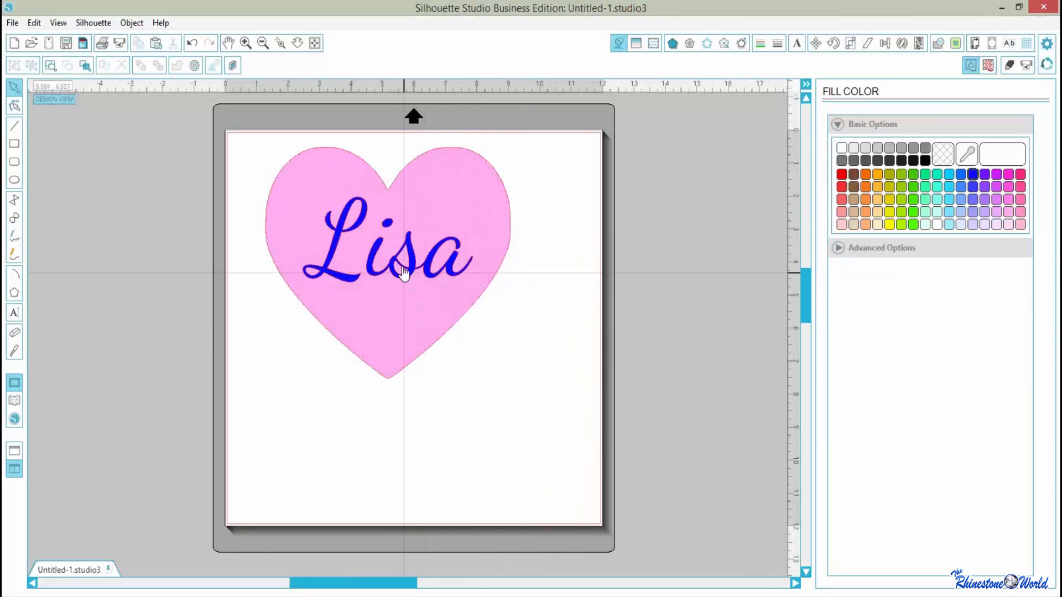
{"action": "left_click", "coordinate": [403, 272]}
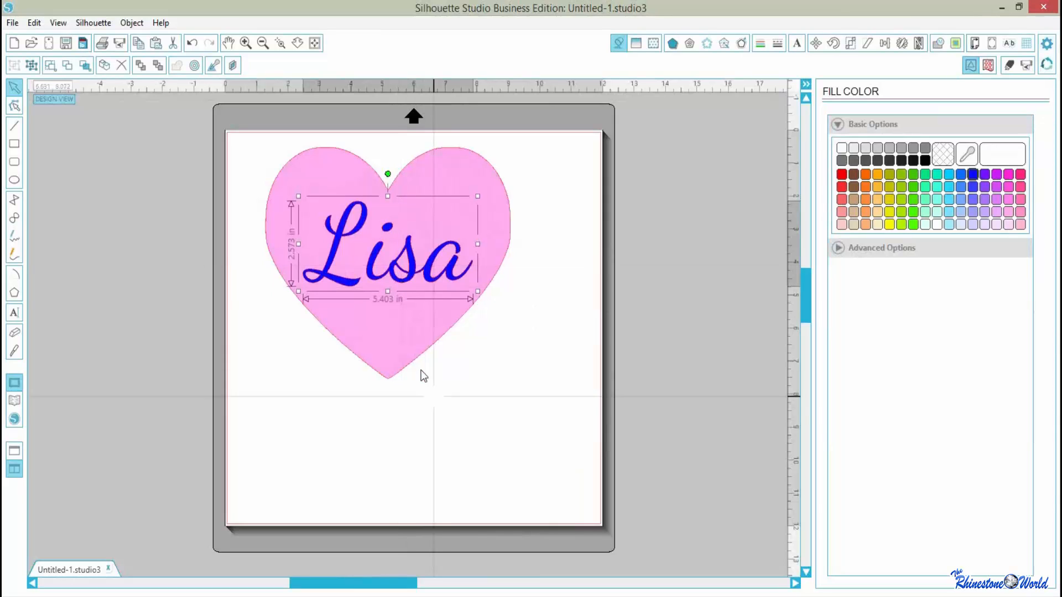
{"action": "left_click", "coordinate": [449, 404]}
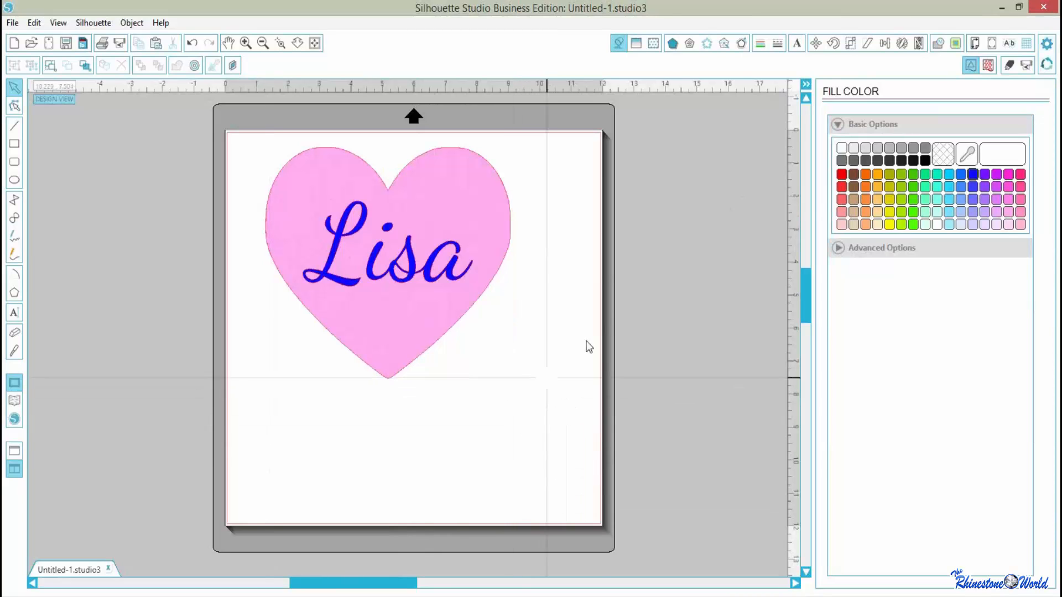
Set the cut mode to Advanced by fill color and preview cutting the pink heart and the blue name separately.
{"action": "left_click", "coordinate": [1007, 65]}
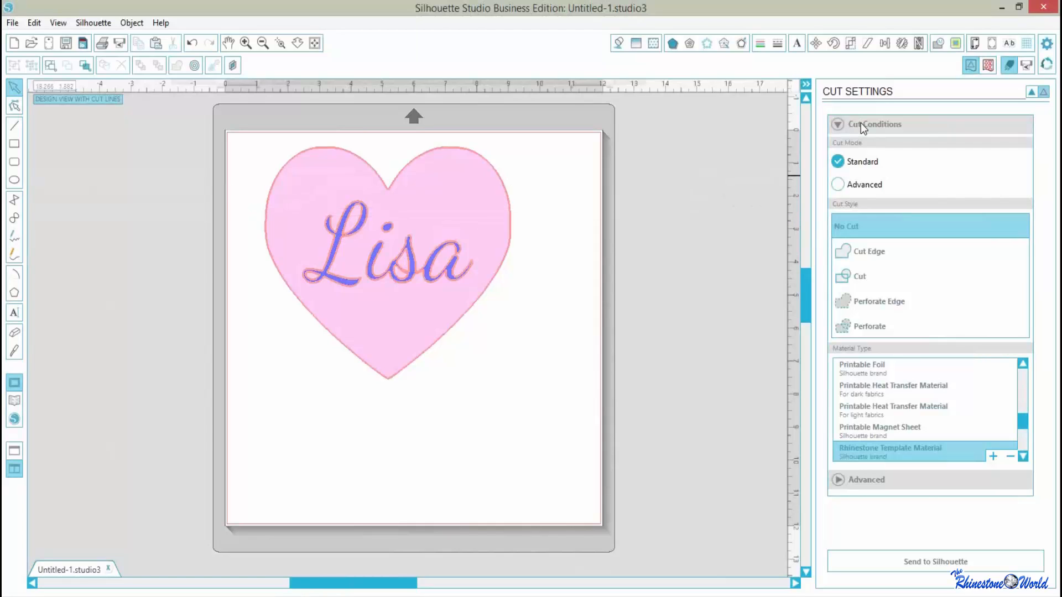
{"action": "left_click", "coordinate": [864, 186]}
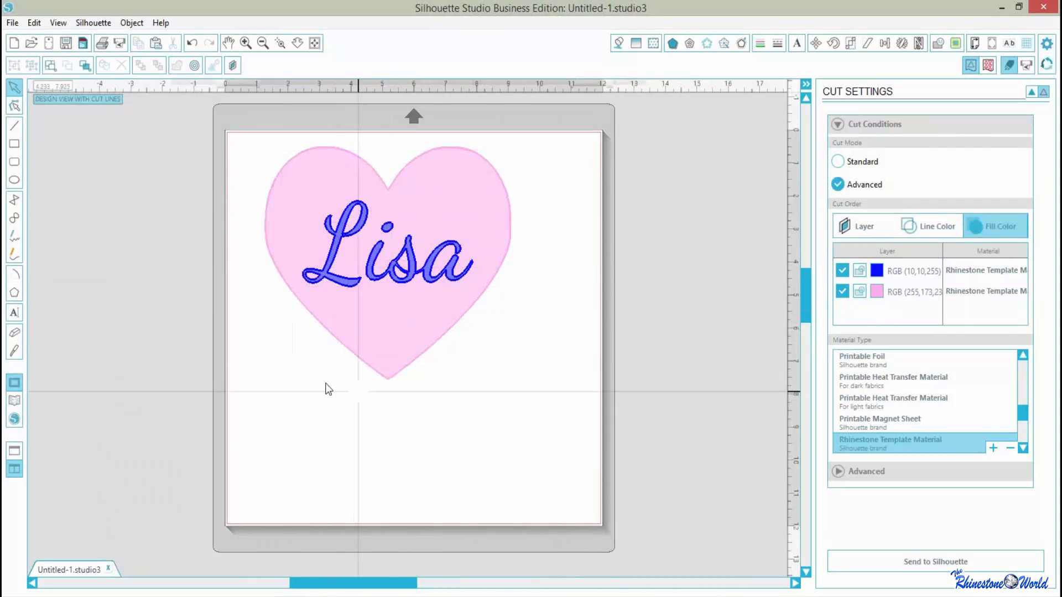
{"action": "left_click", "coordinate": [842, 271]}
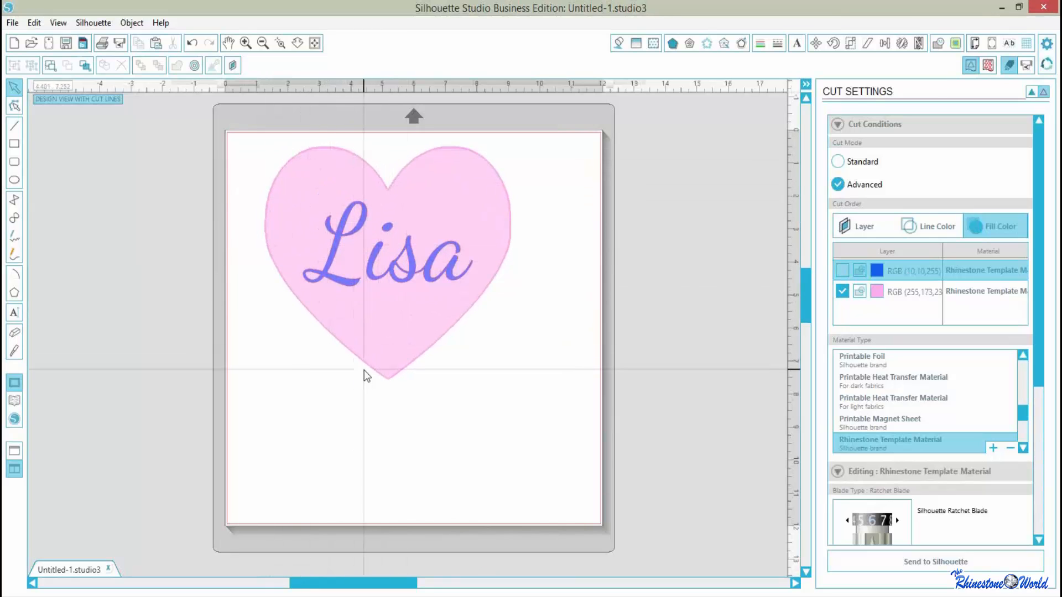
{"action": "left_click", "coordinate": [842, 291]}
{"action": "left_click", "coordinate": [842, 270]}
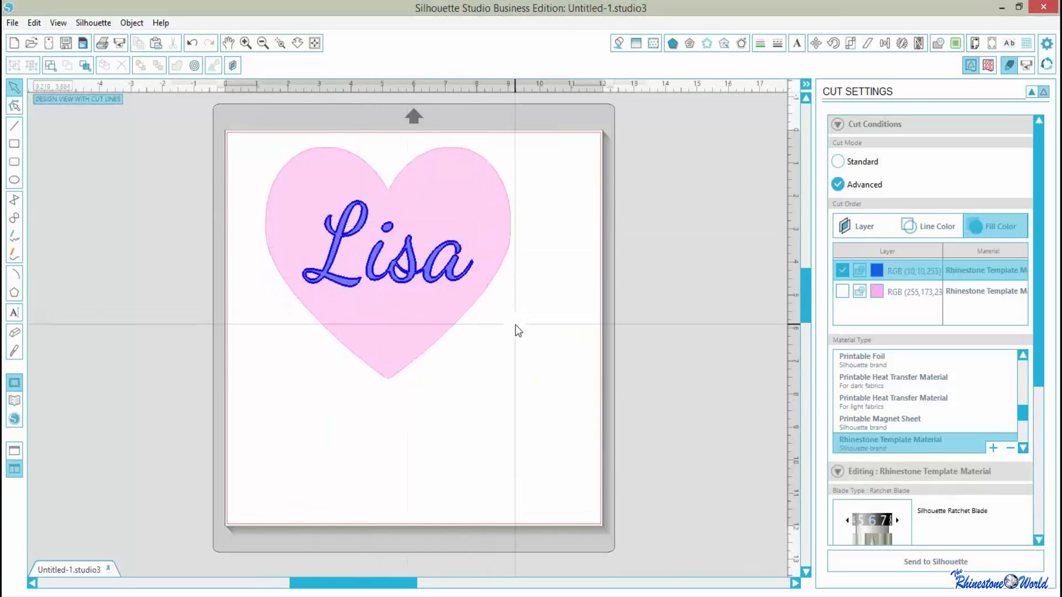
{"action": "left_click", "coordinate": [843, 290]}
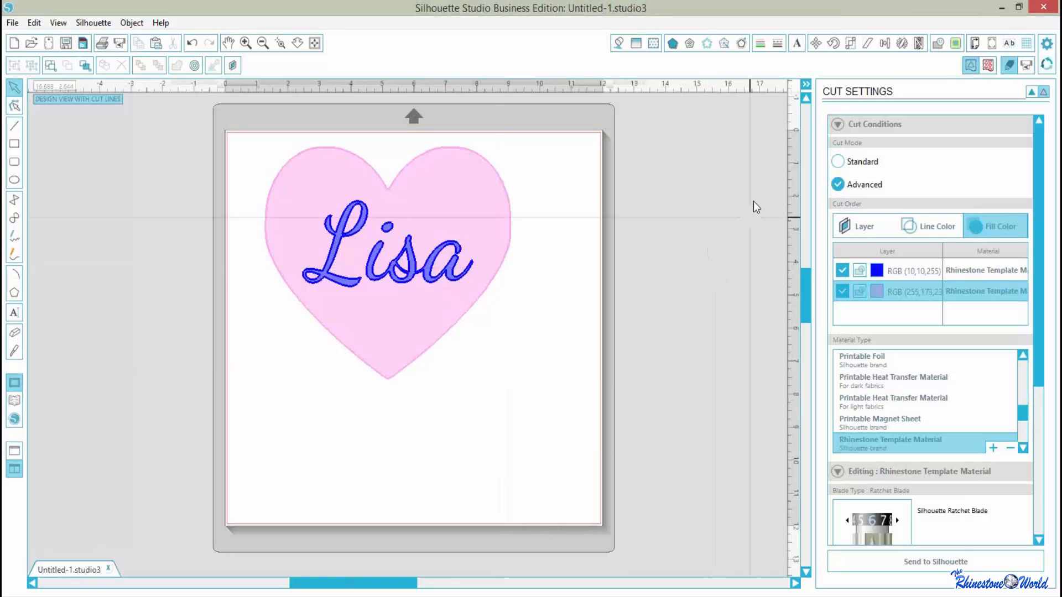
Move the blue script name out of the heart to the empty area beside the cutting mat.
{"action": "left_click", "coordinate": [619, 45]}
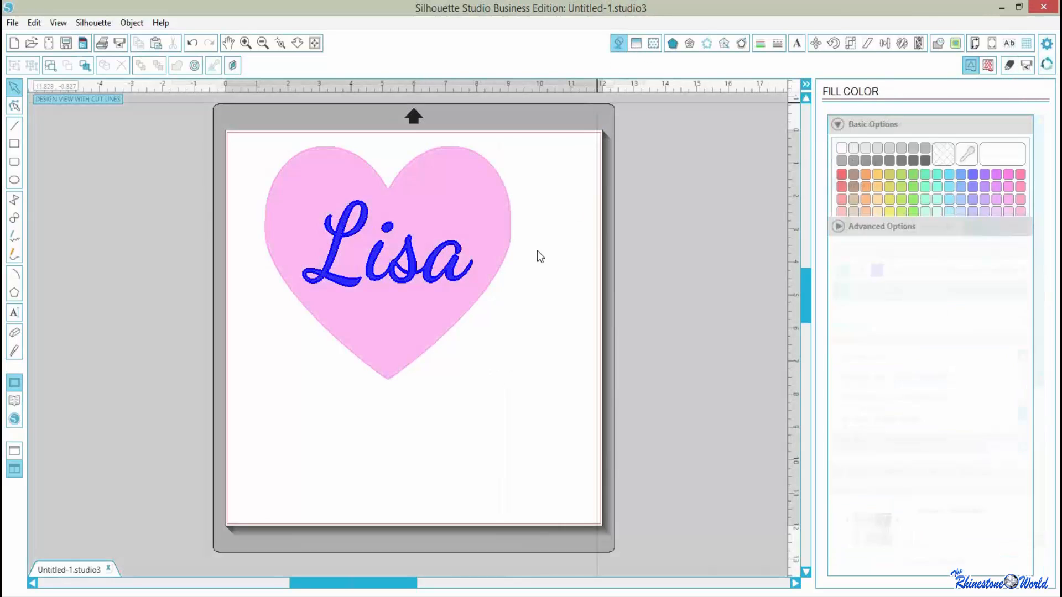
{"action": "left_click_drag", "start_coordinate": [455, 287], "coordinate": [758, 201]}
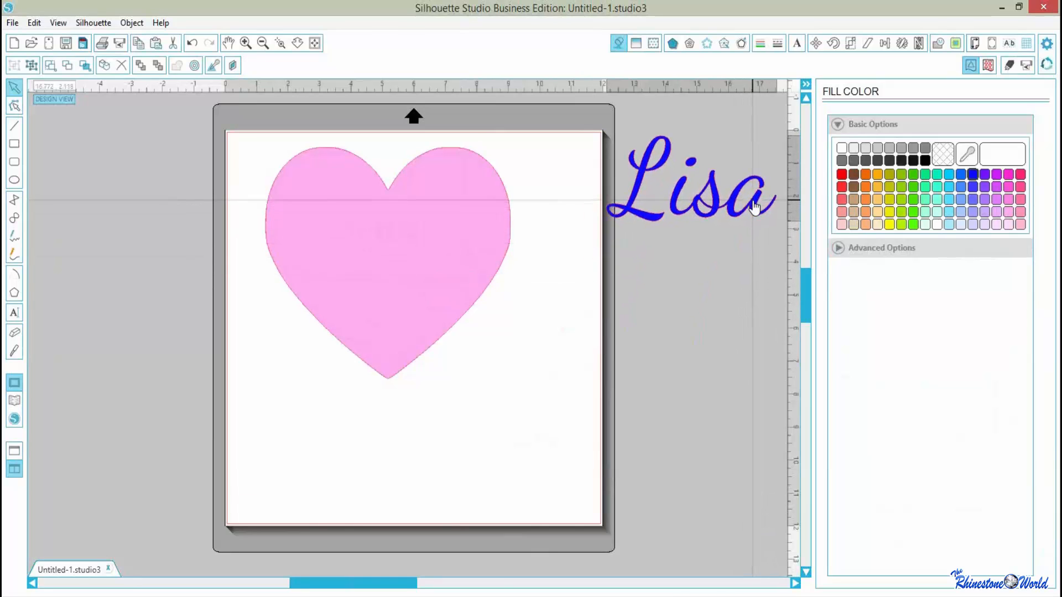
Add the first name in capitals below the heart as text in the TRW Paw Print HTV N font.
{"action": "left_click", "coordinate": [15, 313]}
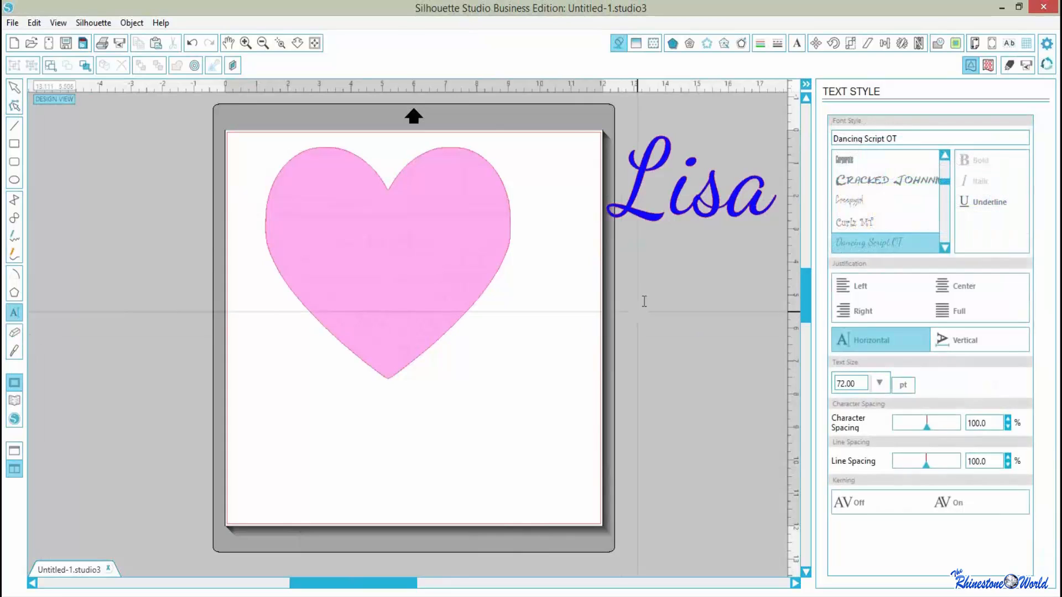
{"action": "left_click", "coordinate": [922, 138]}
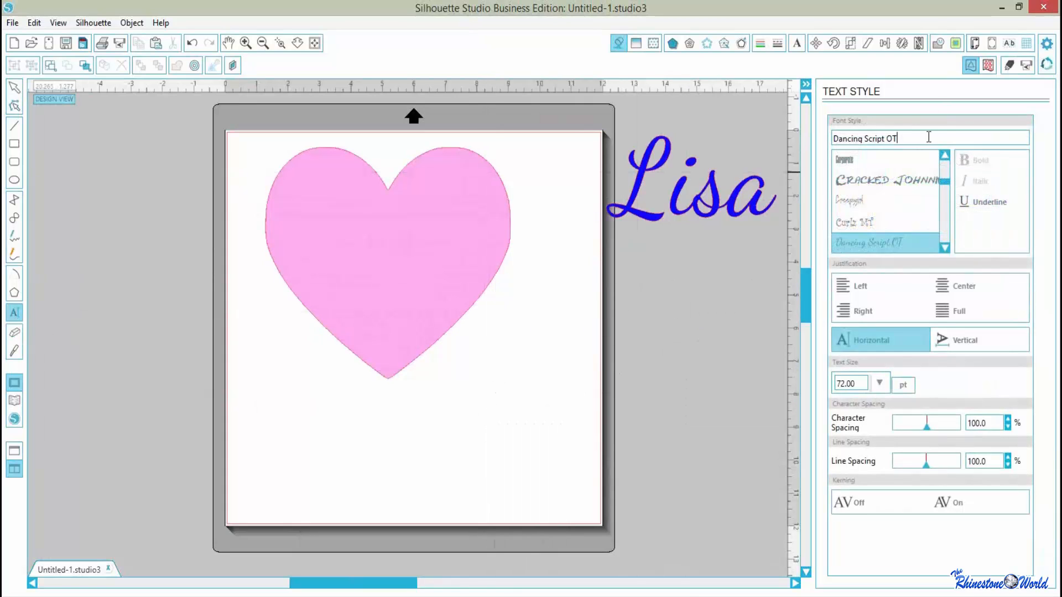
{"action": "key", "text": "ctrl+a"}
{"action": "type", "text": "trw"}
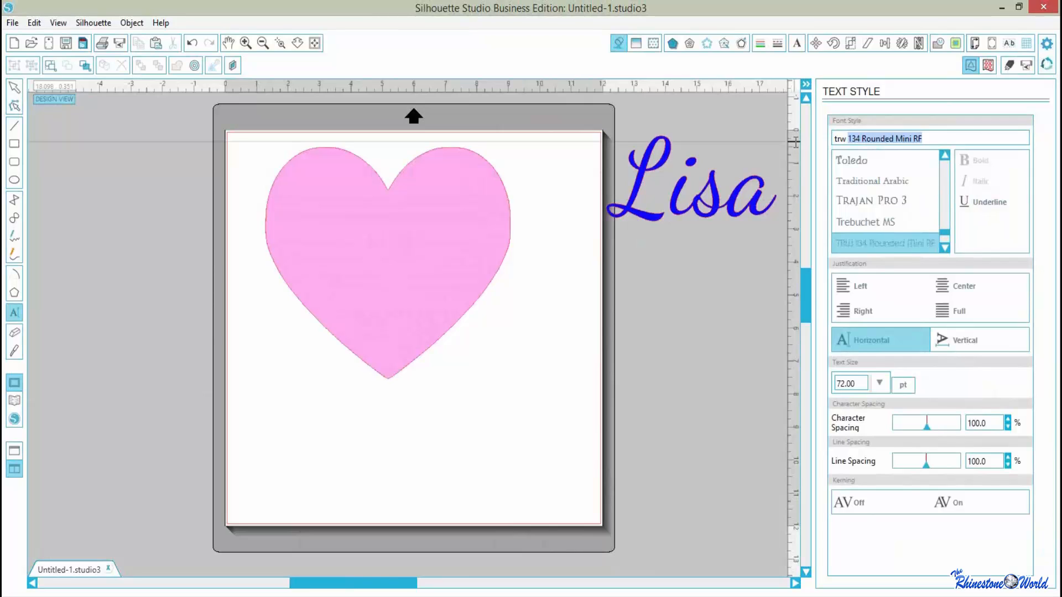
{"action": "type", "text": " paw Print HTV N"}
{"action": "key", "text": "Return"}
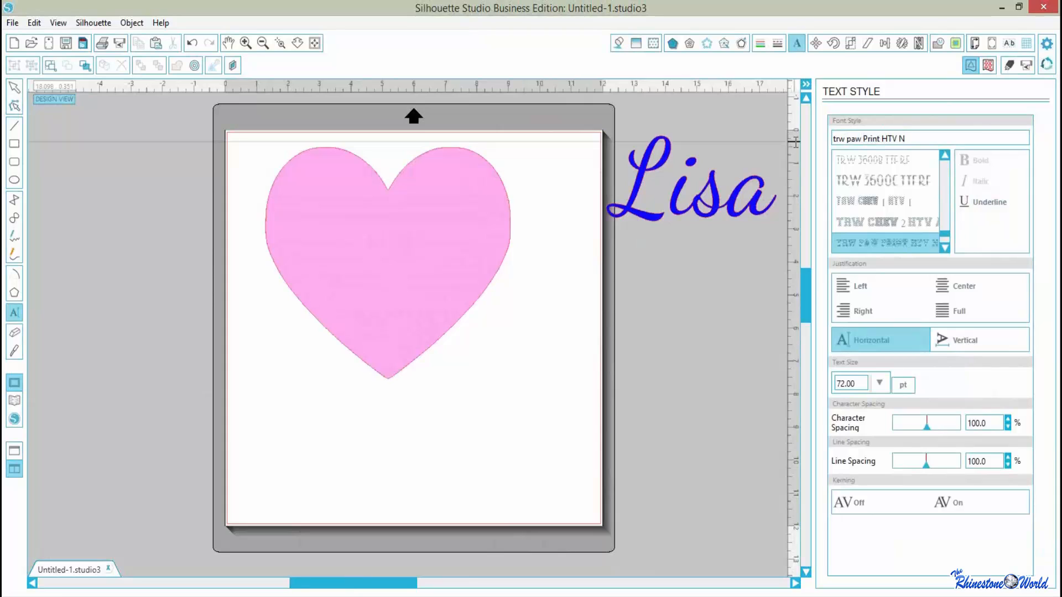
{"action": "left_click", "coordinate": [351, 438]}
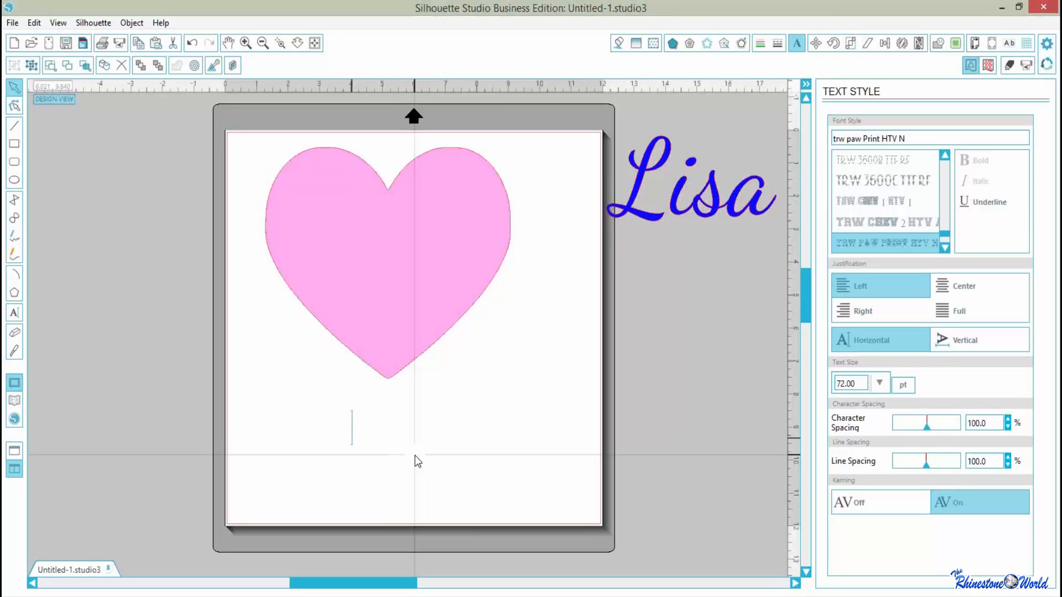
{"action": "type", "text": "LISA"}
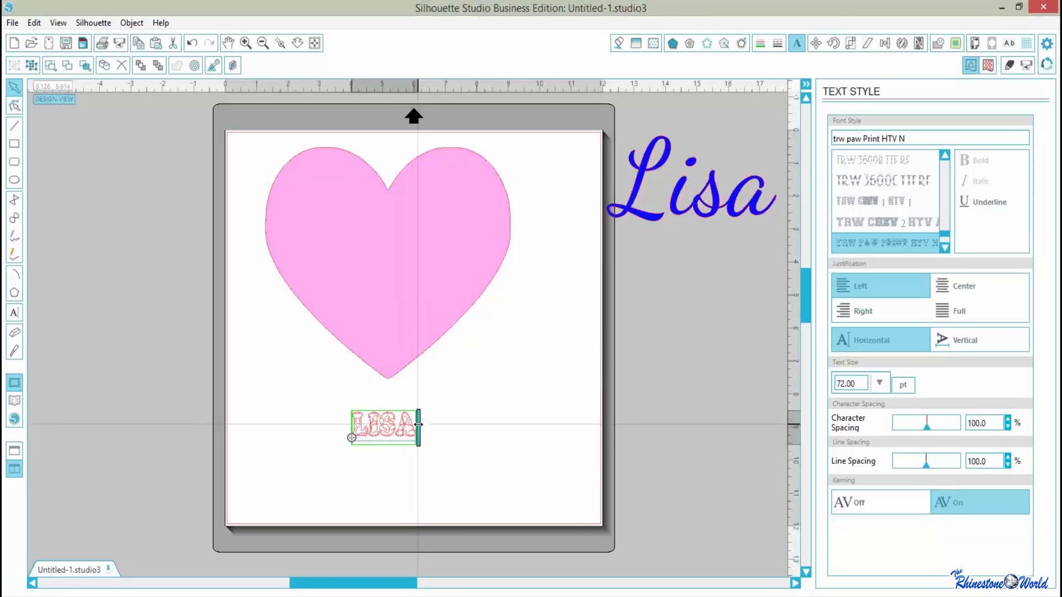
Fill the paw print name below the heart with the same dark blue as the script name.
{"action": "left_click_drag", "start_coordinate": [414, 441], "coordinate": [352, 439]}
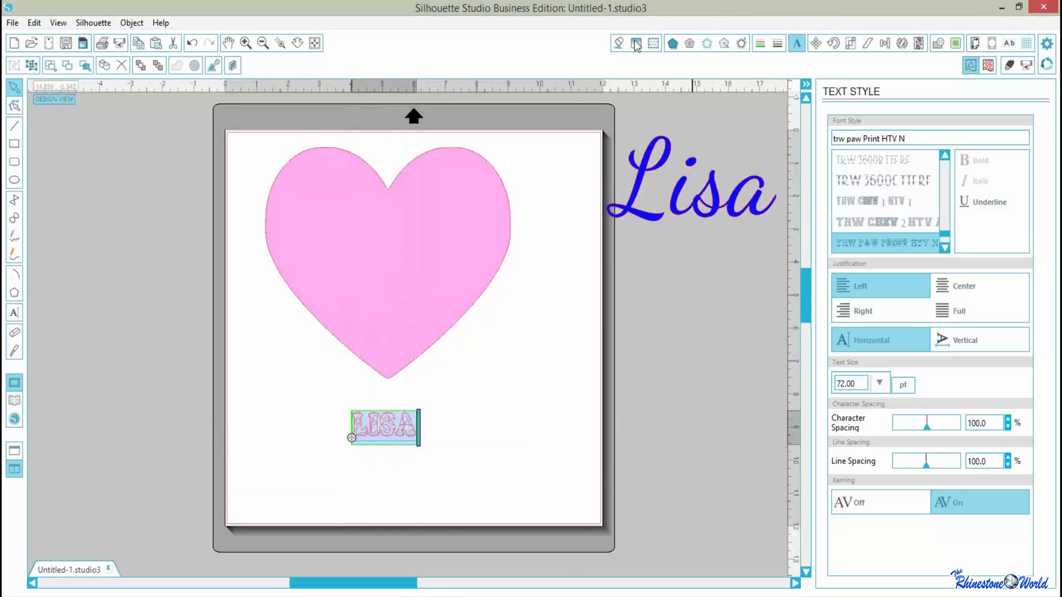
{"action": "left_click", "coordinate": [618, 43]}
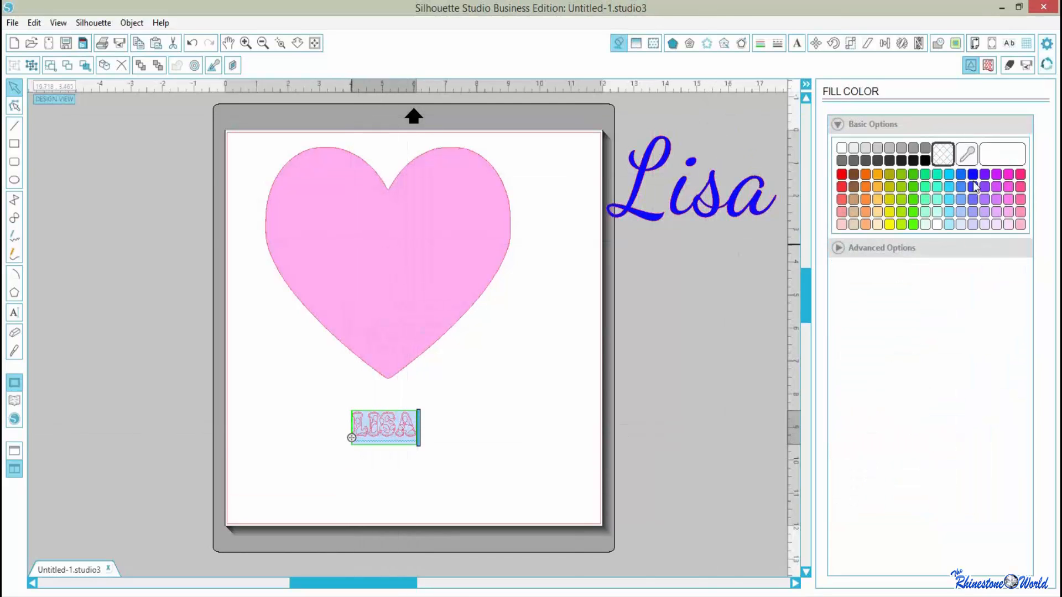
{"action": "left_click", "coordinate": [972, 175]}
{"action": "left_click", "coordinate": [446, 453]}
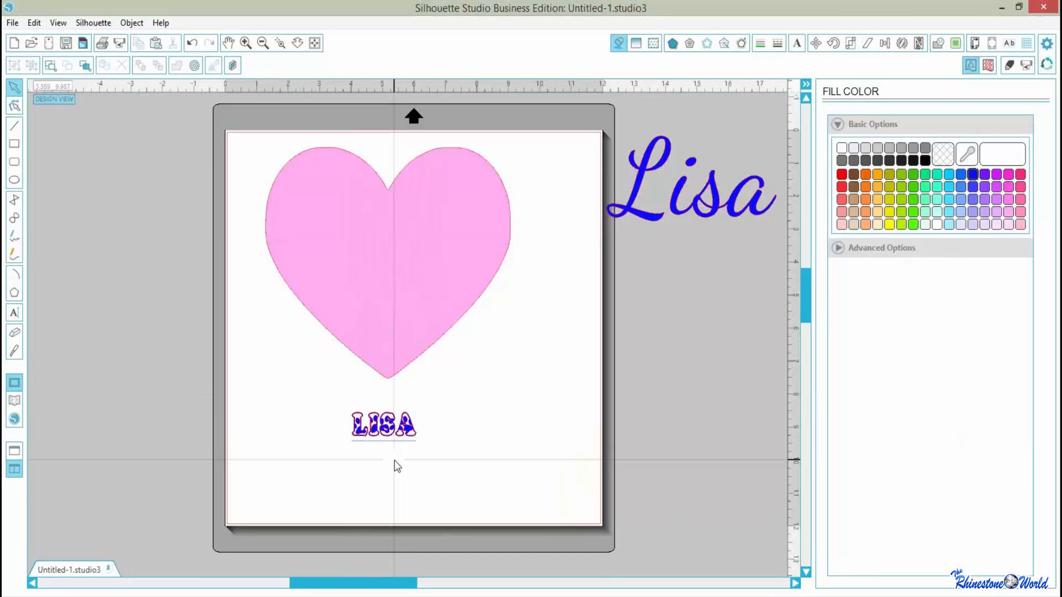
Duplicate the paw print name beside the original and retype the copy's name with the font's letters without outline.
{"action": "left_click", "coordinate": [389, 435]}
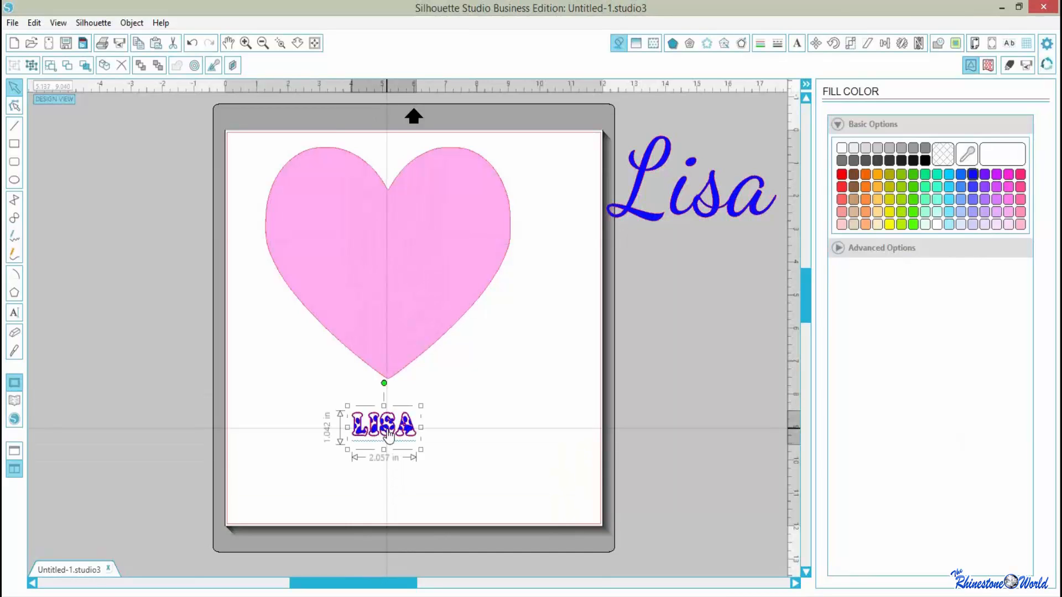
{"action": "left_click_drag", "start_coordinate": [389, 434], "coordinate": [519, 453]}
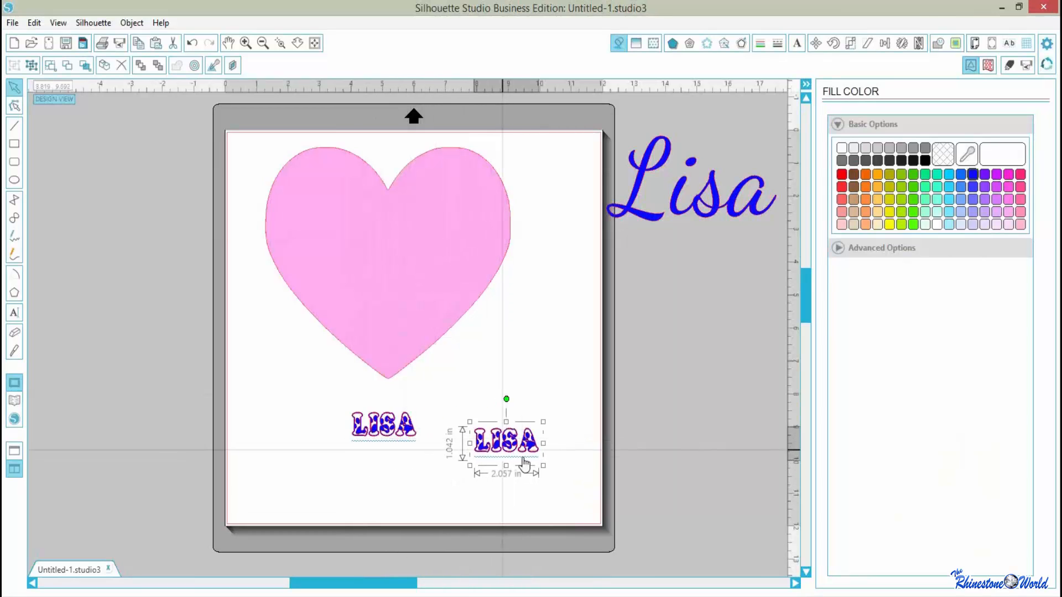
{"action": "double_click", "coordinate": [520, 451]}
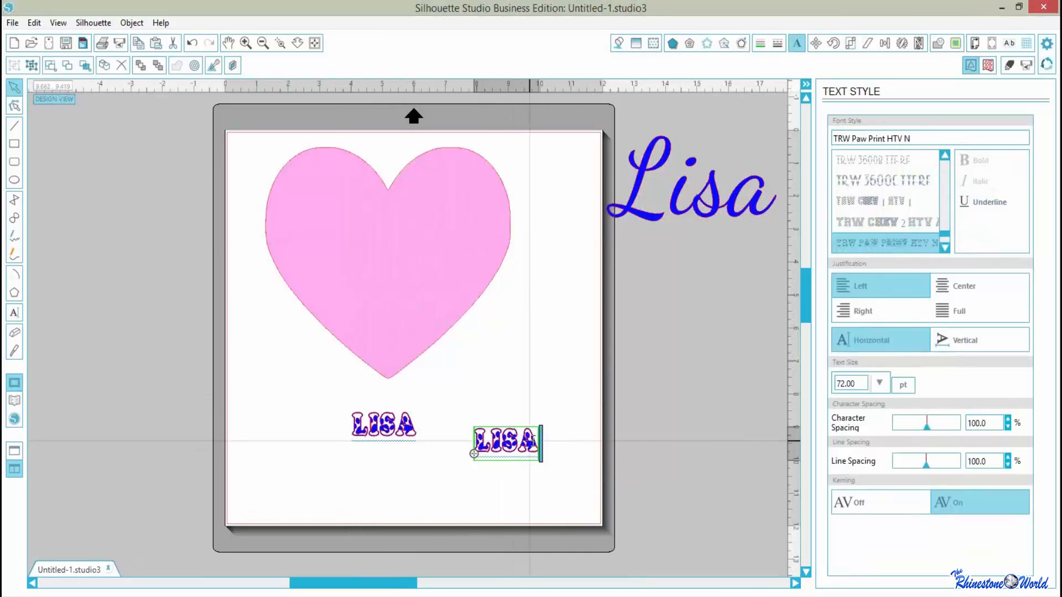
{"action": "left_click_drag", "start_coordinate": [537, 440], "coordinate": [487, 450]}
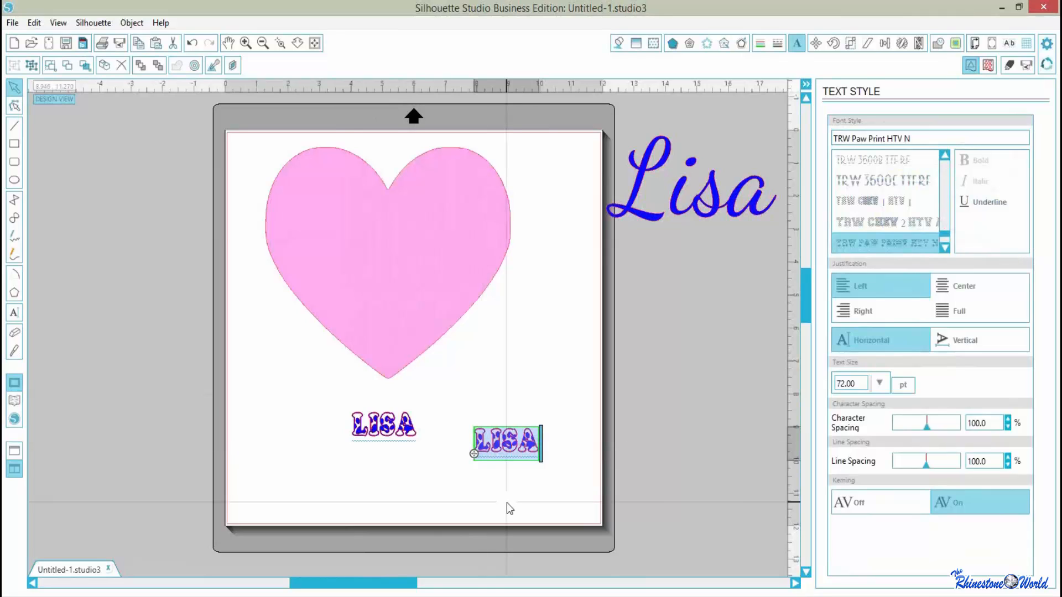
{"action": "type", "text": "LISA"}
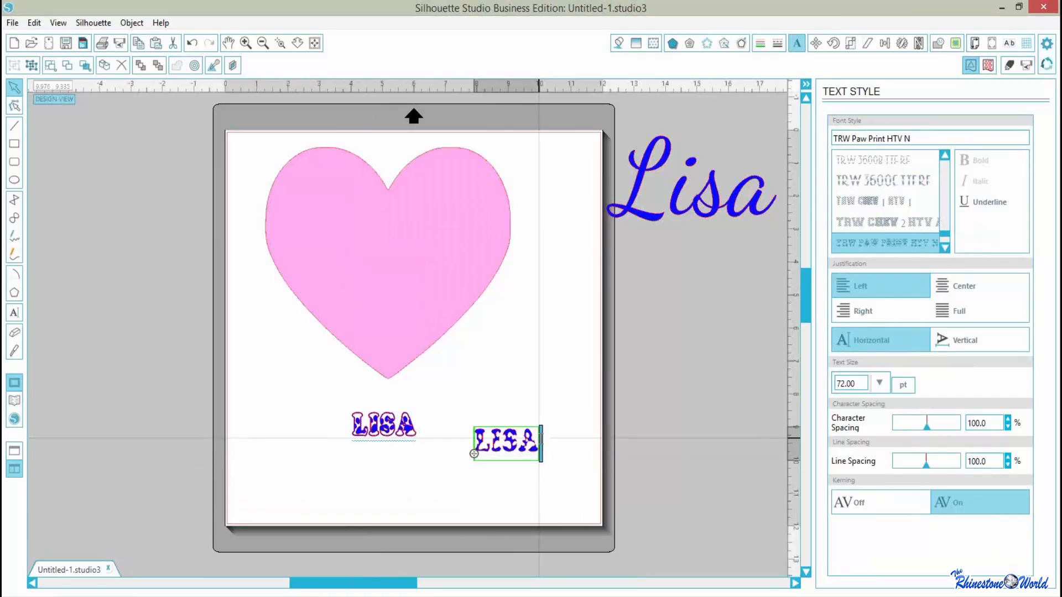
Fill the retyped copy of the paw print name with light turquoise.
{"action": "left_click_drag", "start_coordinate": [540, 439], "coordinate": [477, 441]}
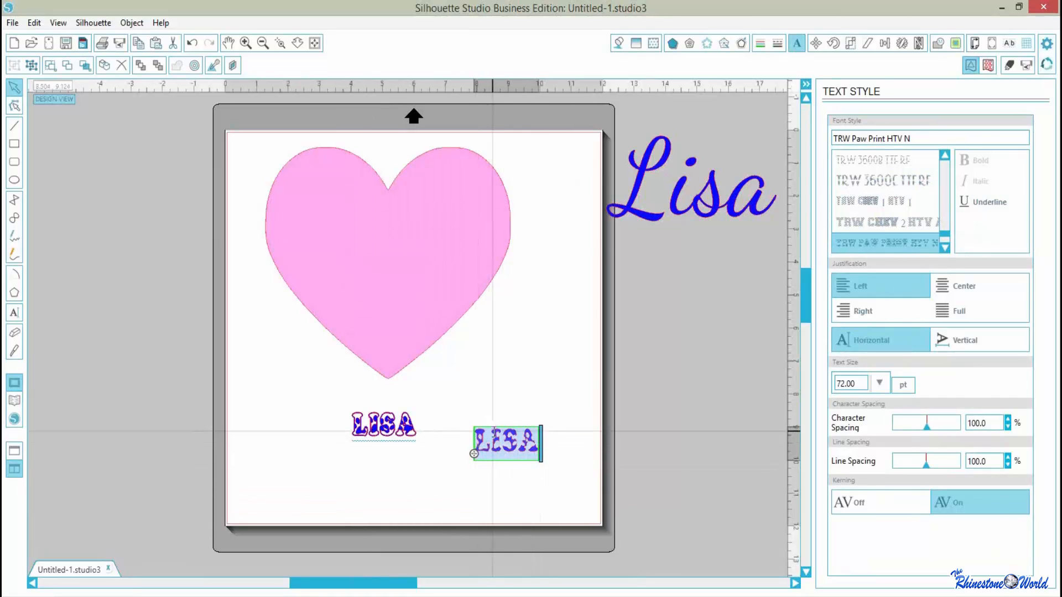
{"action": "left_click", "coordinate": [621, 43]}
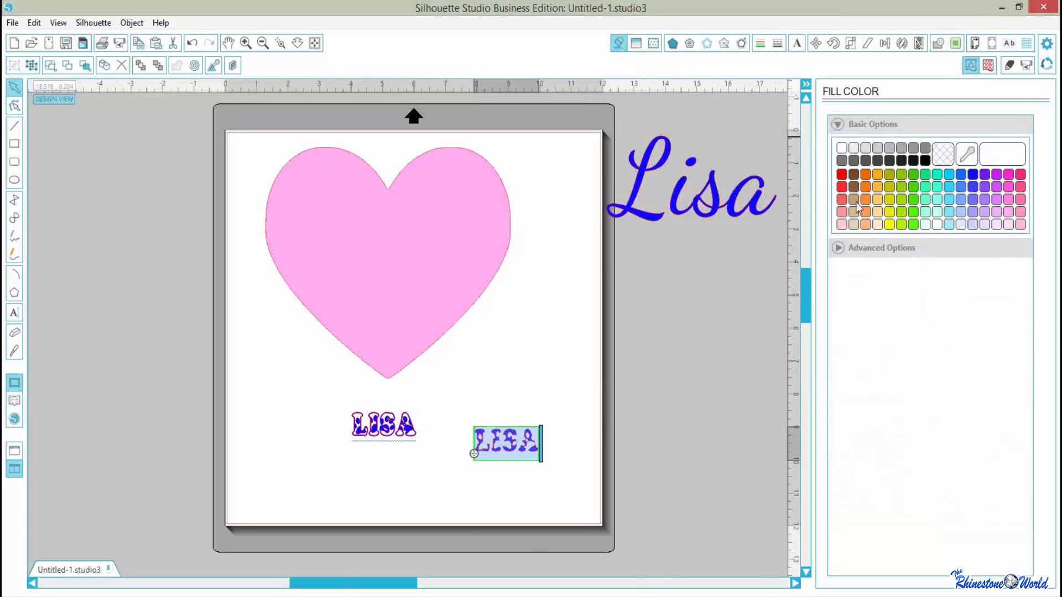
{"action": "left_click", "coordinate": [936, 199]}
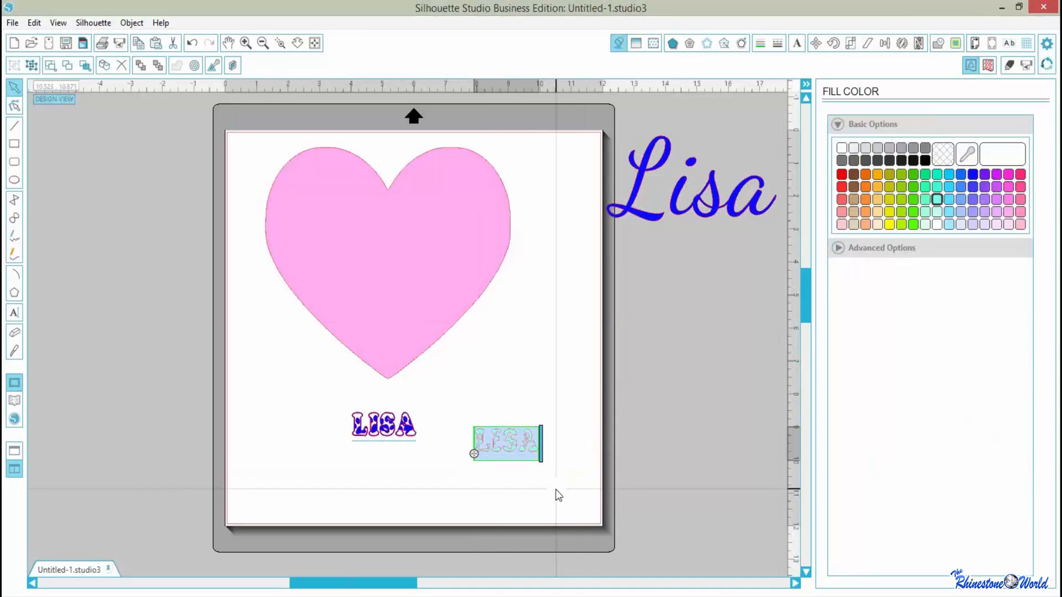
Move the turquoise copy next to the dark blue paw print name and center-align the two so they overlap as layers.
{"action": "left_click", "coordinate": [527, 494]}
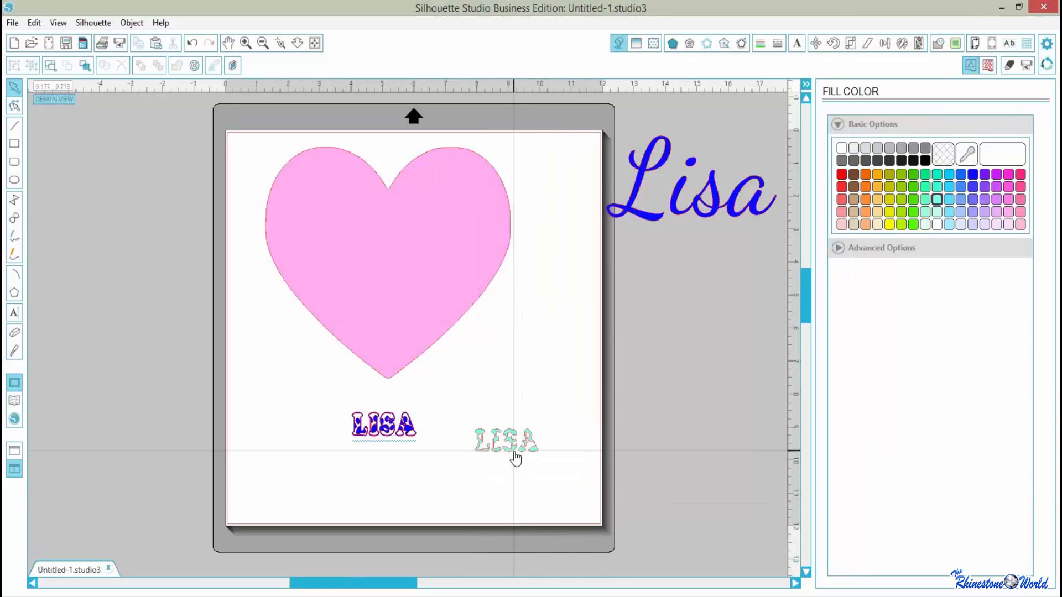
{"action": "left_click_drag", "start_coordinate": [509, 444], "coordinate": [461, 435]}
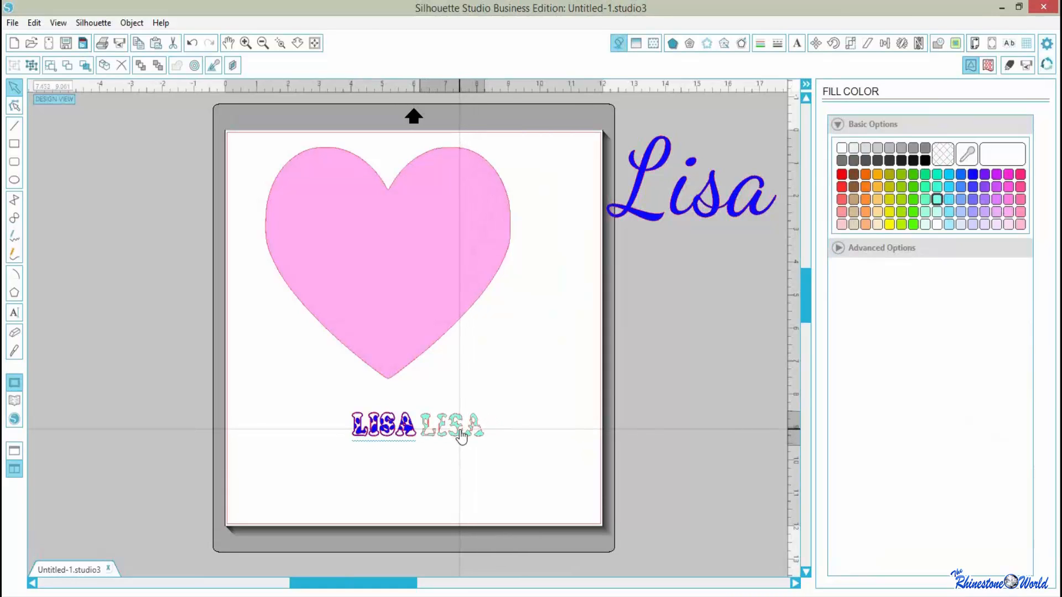
{"action": "left_click_drag", "start_coordinate": [324, 397], "coordinate": [525, 467]}
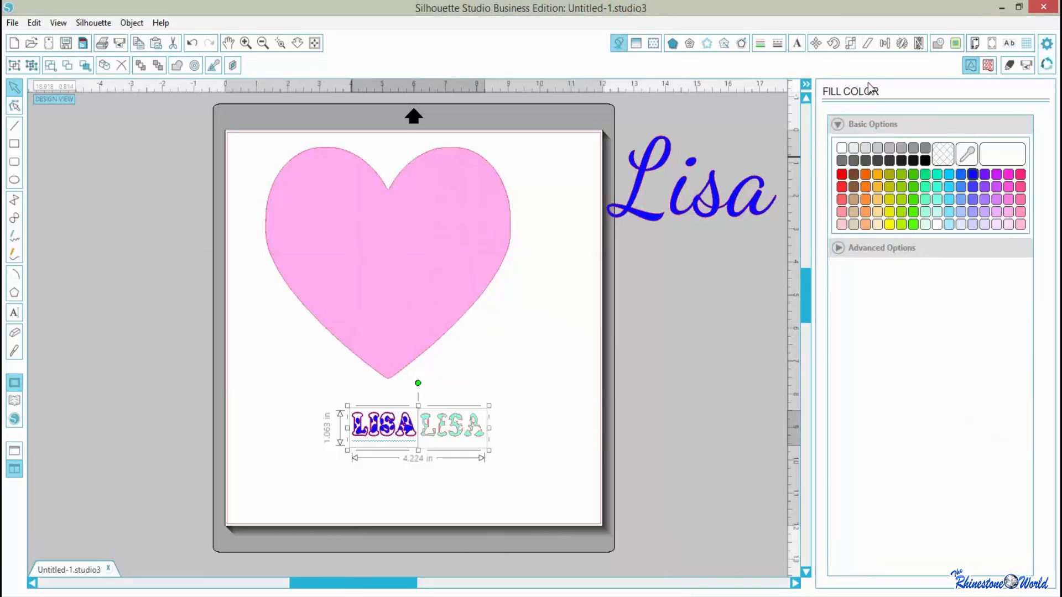
{"action": "left_click", "coordinate": [885, 47]}
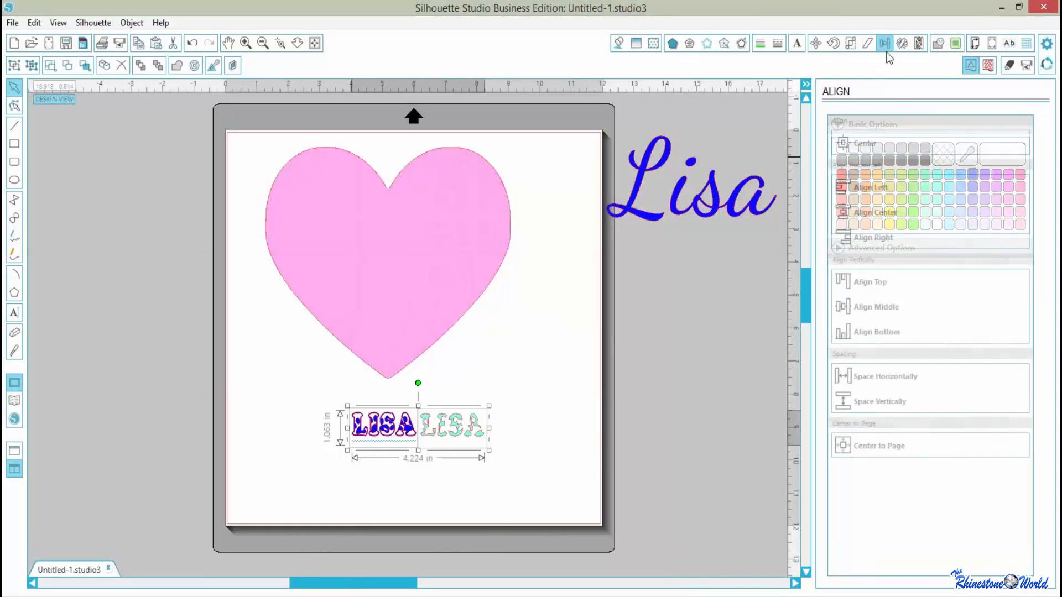
{"action": "left_click", "coordinate": [872, 142]}
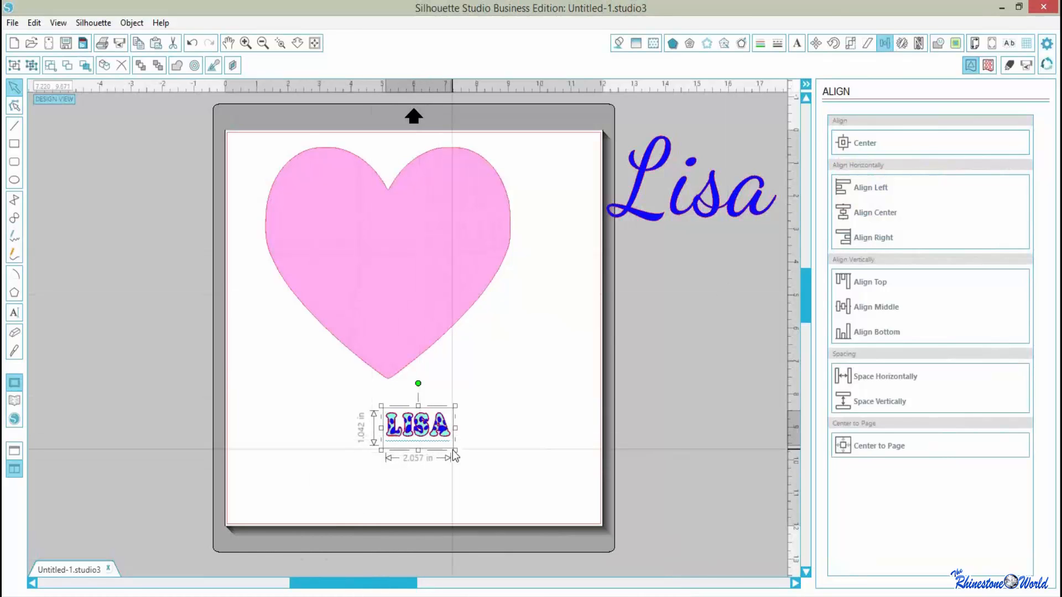
Enlarge the layered paw print name to about 6.64 in wide and position it beneath the heart.
{"action": "left_click_drag", "start_coordinate": [454, 450], "coordinate": [585, 556]}
{"action": "left_click_drag", "start_coordinate": [504, 465], "coordinate": [410, 461]}
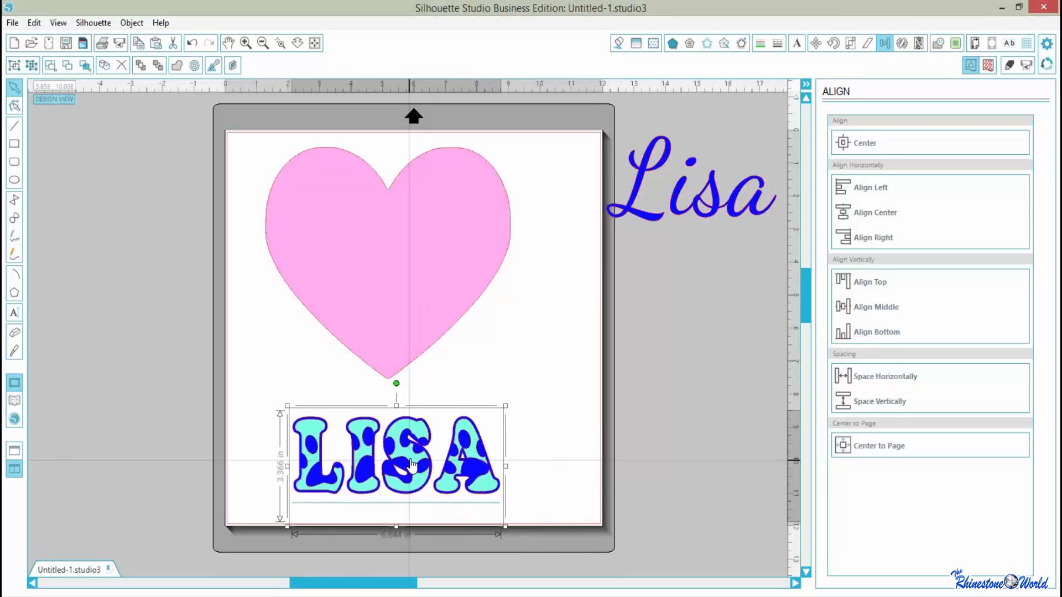
{"action": "left_click_drag", "start_coordinate": [410, 463], "coordinate": [411, 461]}
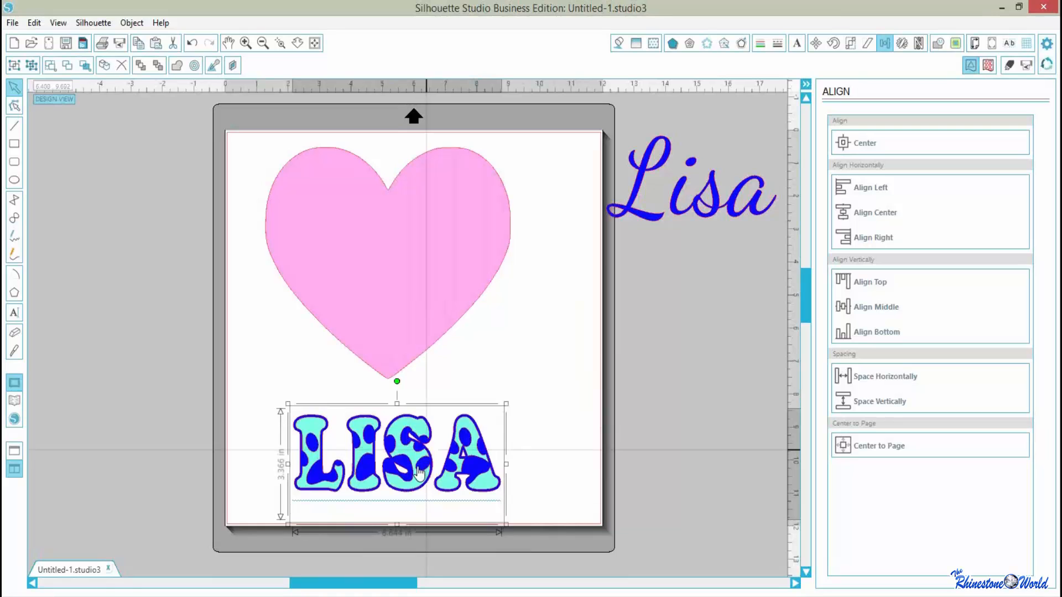
Move the layered name onto the heart and reduce it to about 5.28 in wide, centered within the heart's outline.
{"action": "left_click_drag", "start_coordinate": [419, 471], "coordinate": [411, 266]}
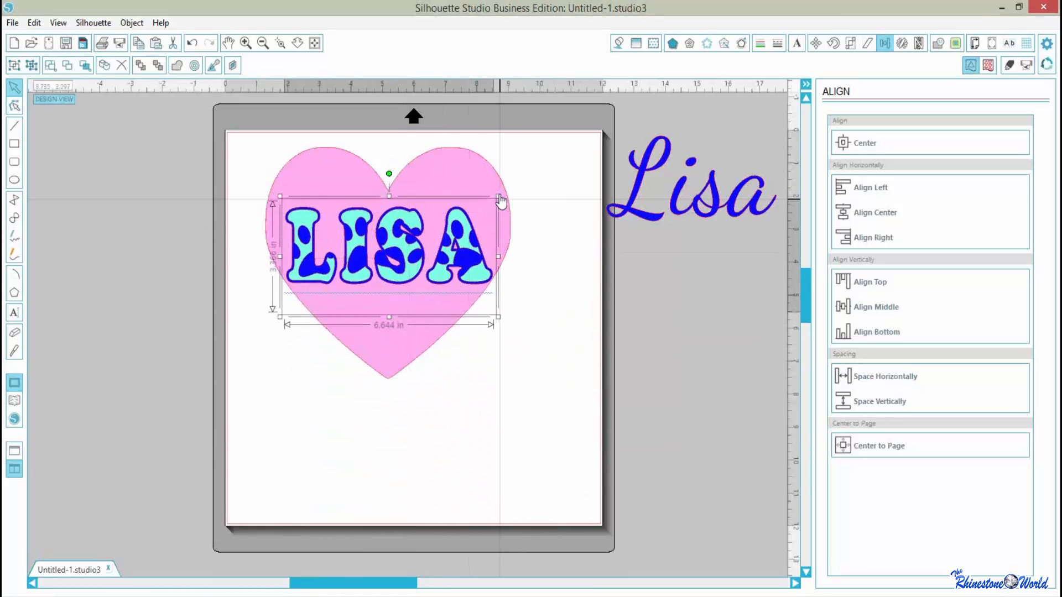
{"action": "left_click_drag", "start_coordinate": [499, 197], "coordinate": [449, 228]}
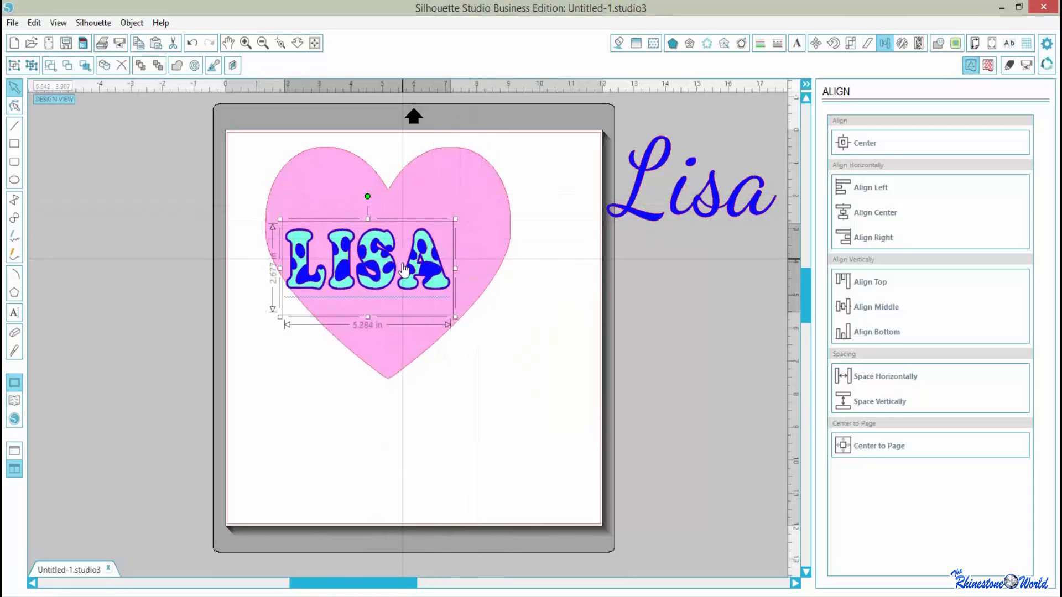
{"action": "left_click_drag", "start_coordinate": [410, 278], "coordinate": [433, 264]}
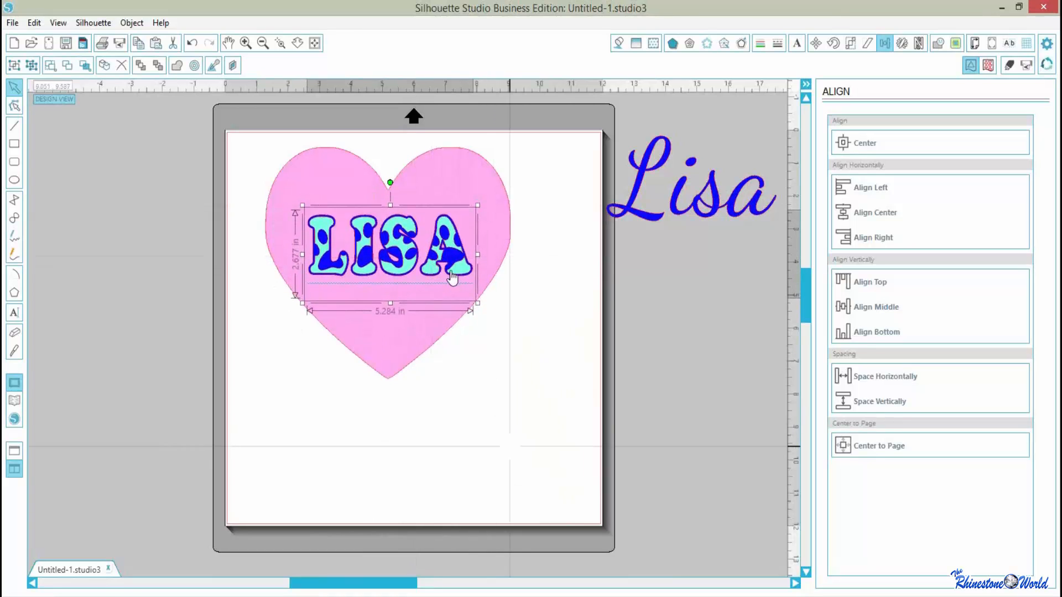
Reselect both layers of the paw print name and move them together off the heart to the area below it.
{"action": "left_click", "coordinate": [497, 368]}
{"action": "left_click", "coordinate": [459, 272]}
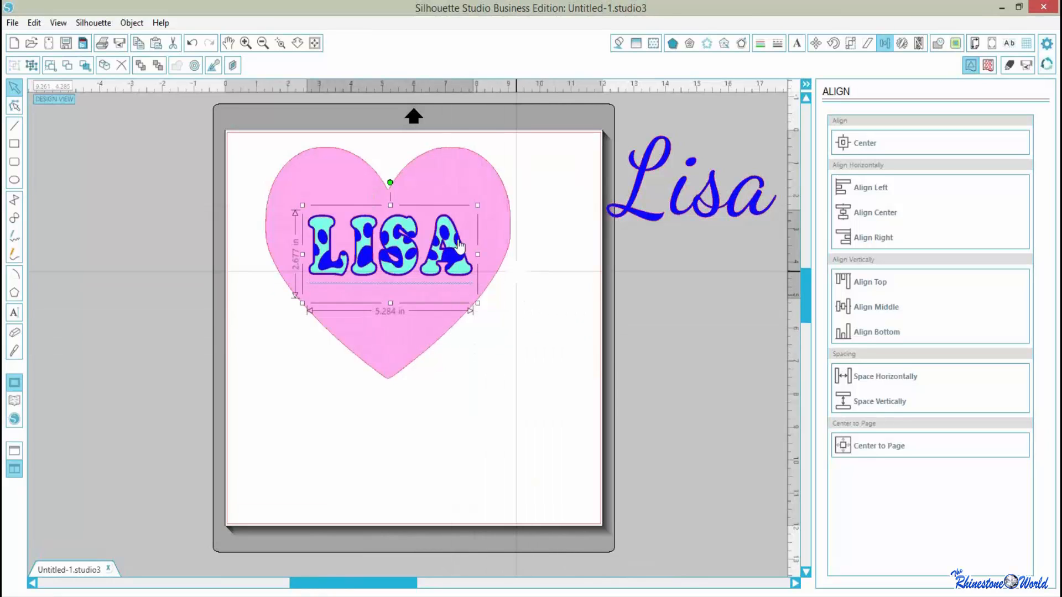
{"action": "left_click", "coordinate": [524, 311]}
{"action": "double_click", "coordinate": [448, 257]}
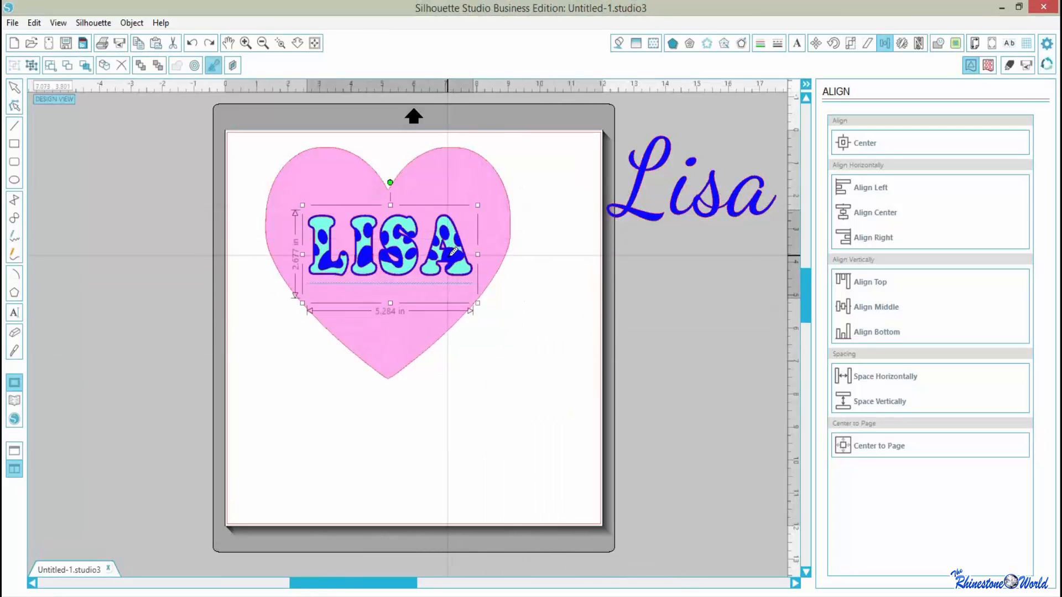
{"action": "left_click", "coordinate": [448, 256]}
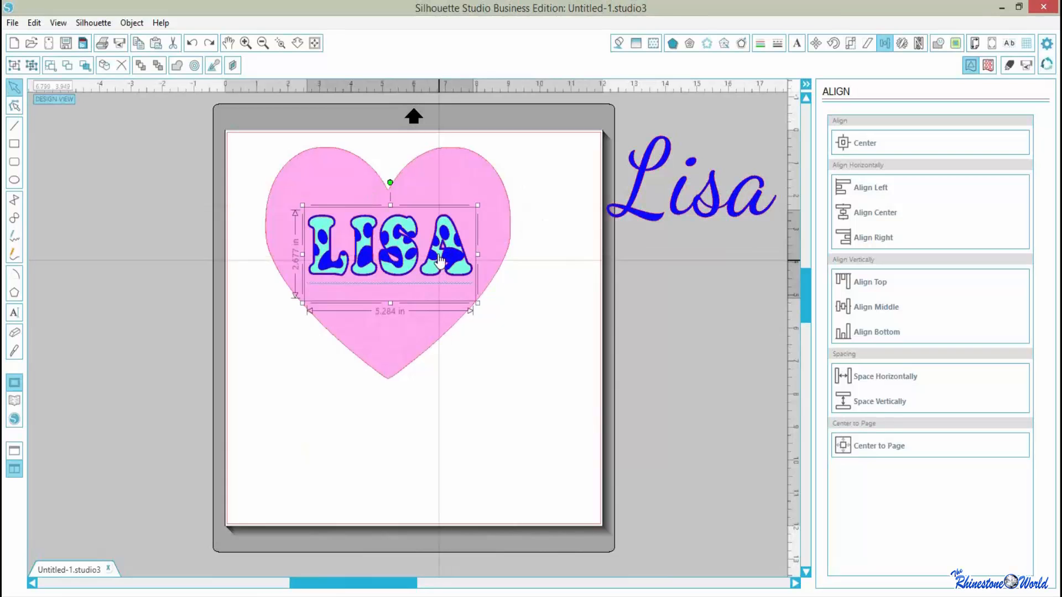
{"action": "left_click_drag", "start_coordinate": [439, 254], "coordinate": [482, 445]}
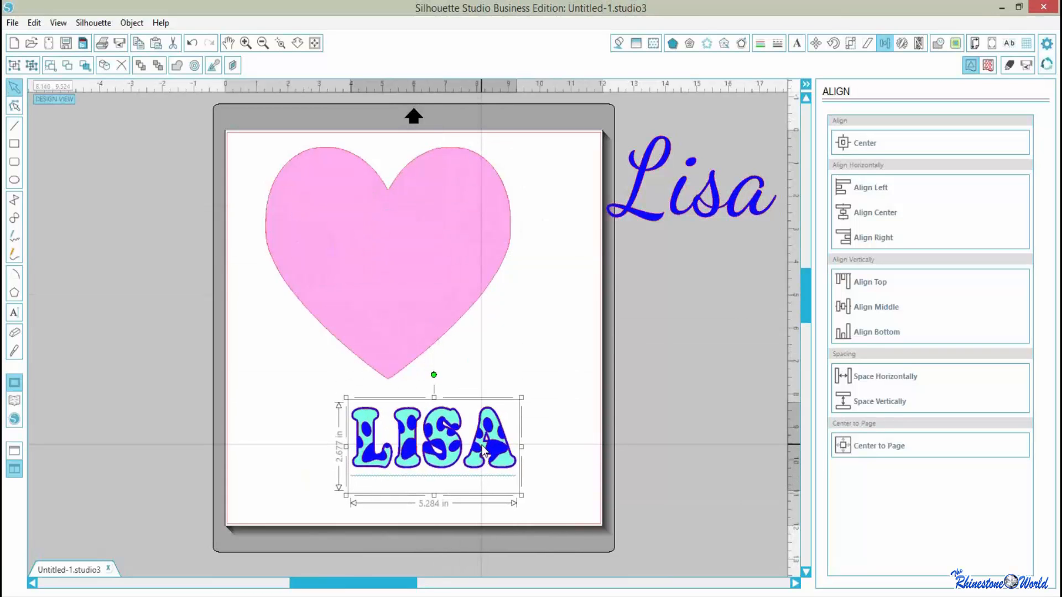
Move both layers of the name together to the page's edge beside the heart's lower point.
{"action": "left_click", "coordinate": [470, 375]}
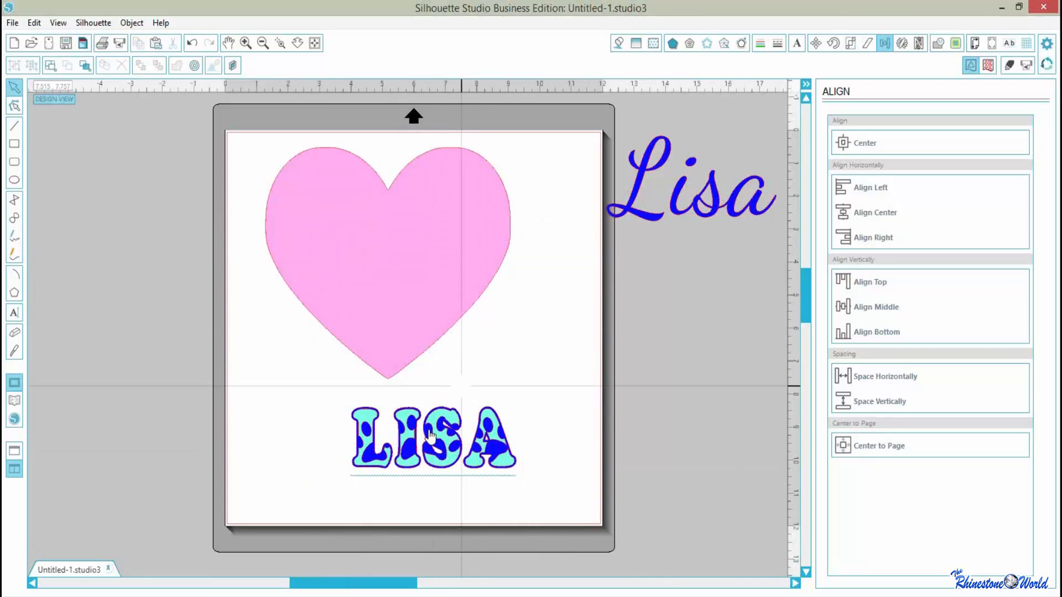
{"action": "left_click", "coordinate": [374, 448]}
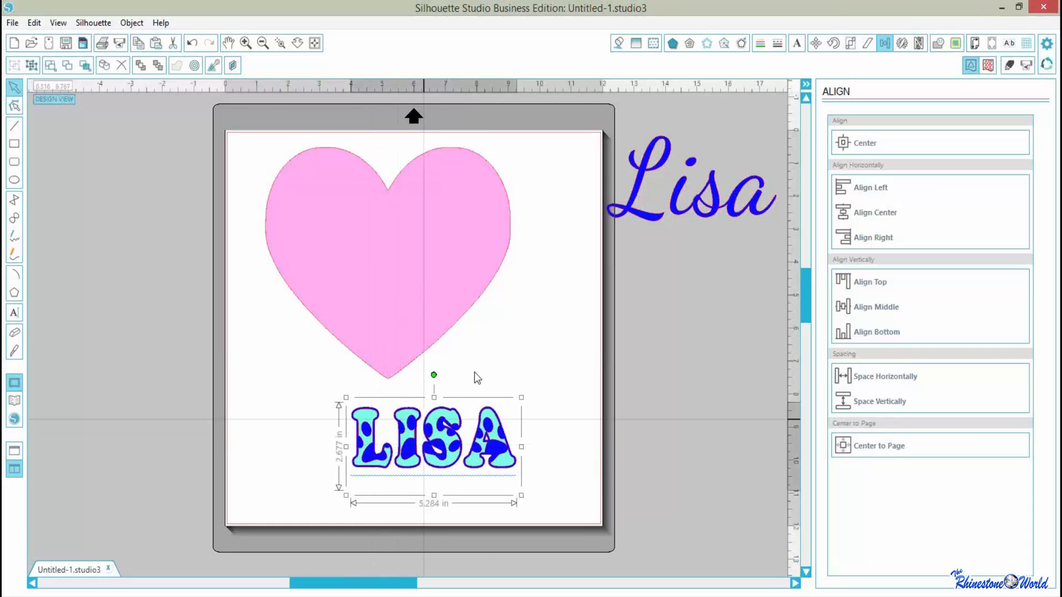
{"action": "left_click", "coordinate": [489, 351]}
{"action": "left_click", "coordinate": [427, 432]}
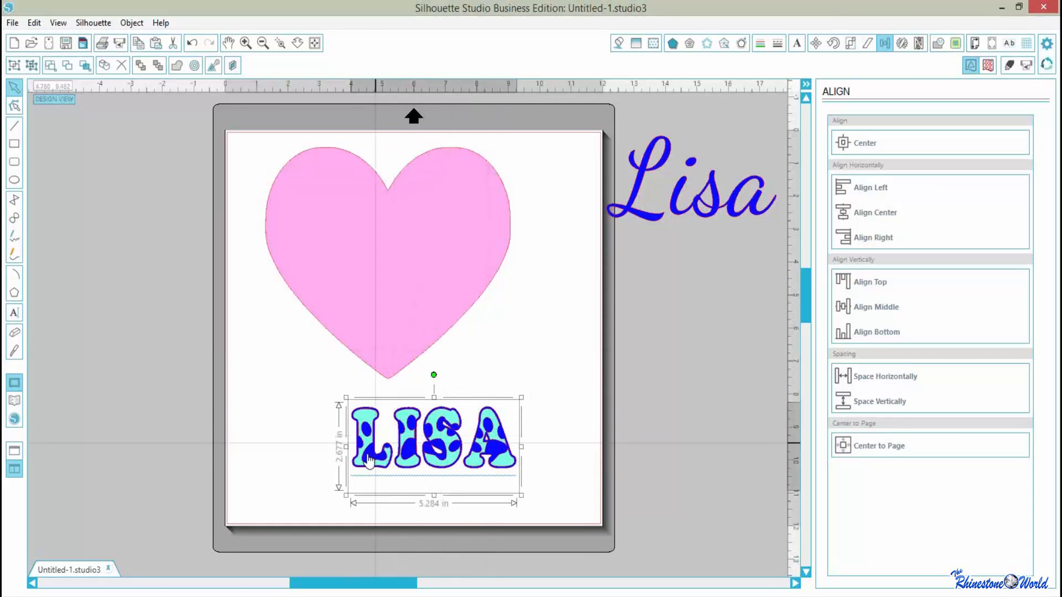
{"action": "left_click_drag", "start_coordinate": [367, 454], "coordinate": [516, 398]}
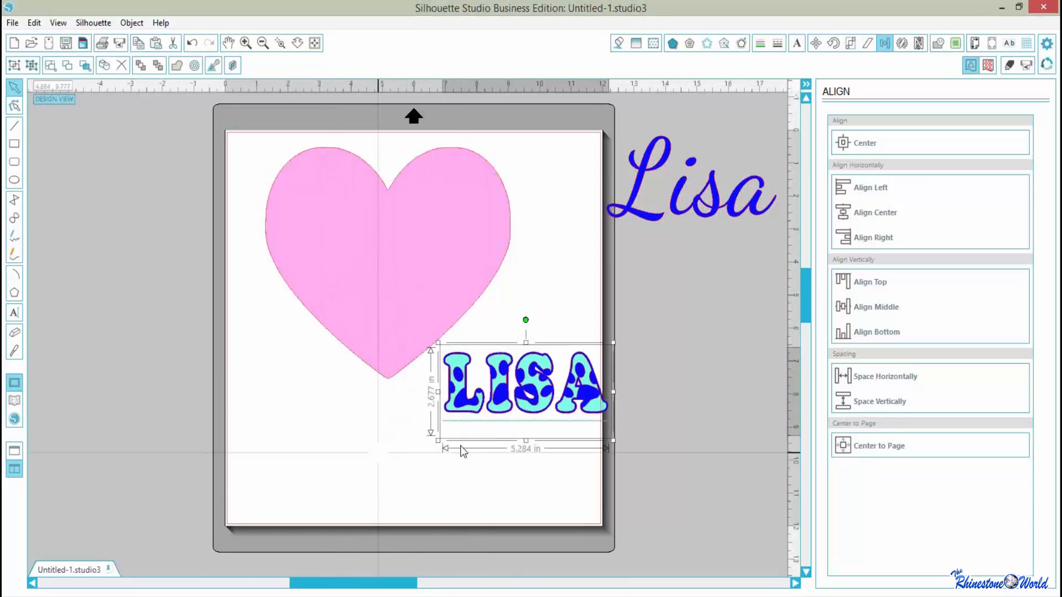
Group the two layers of the paw print name and place the group centered on the heart.
{"action": "left_click", "coordinate": [374, 484]}
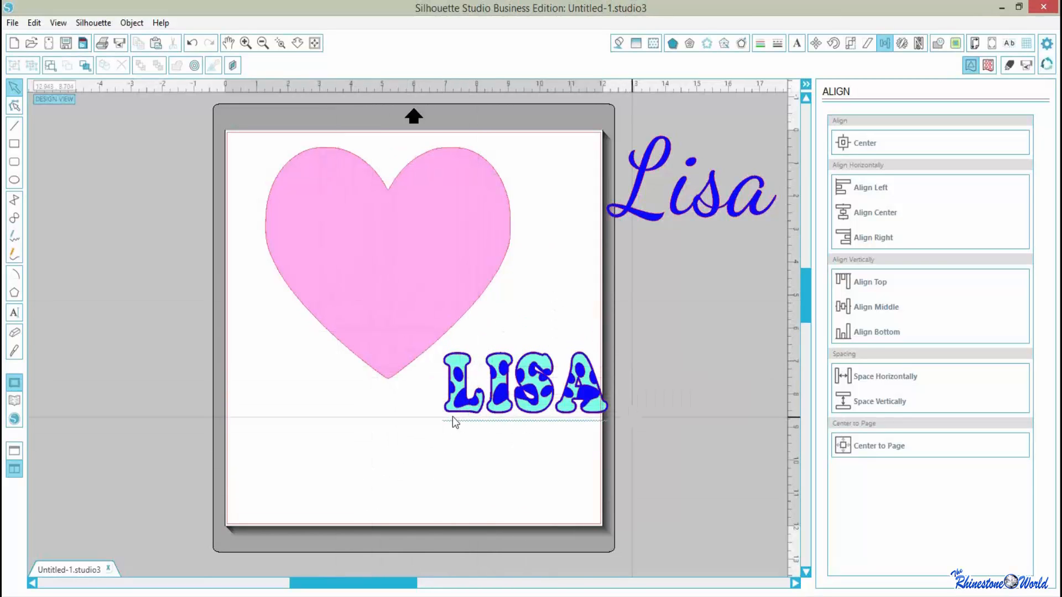
{"action": "left_click", "coordinate": [441, 379]}
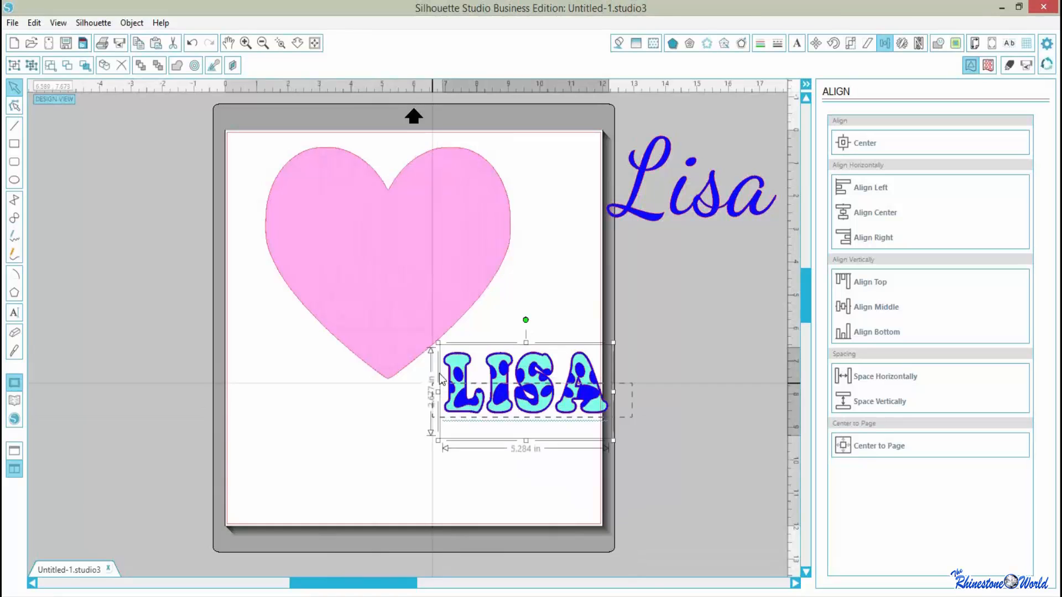
{"action": "left_click", "coordinate": [131, 23]}
{"action": "left_click", "coordinate": [163, 309]}
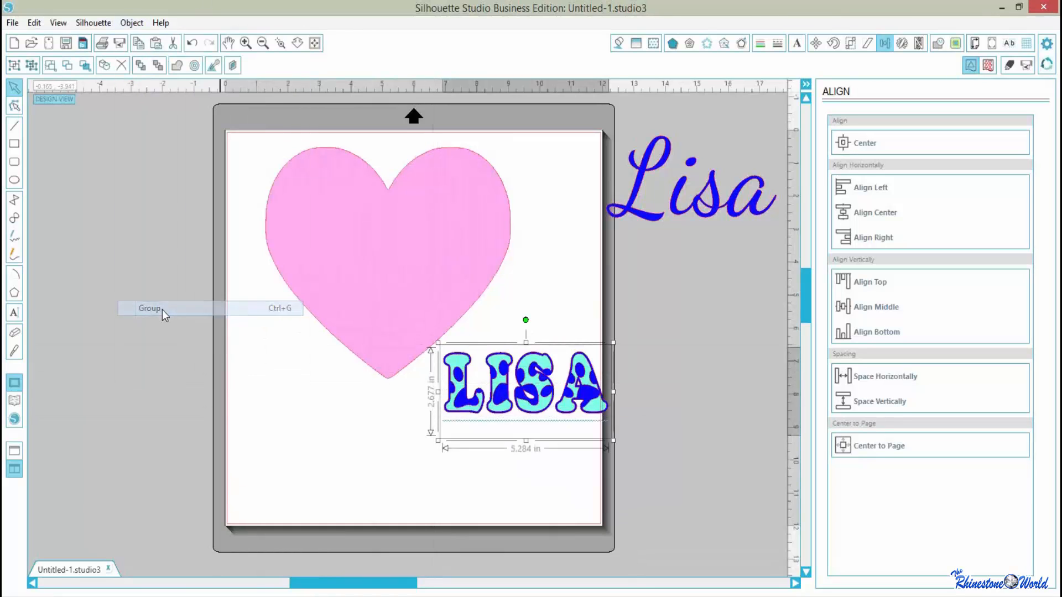
{"action": "left_click_drag", "start_coordinate": [535, 402], "coordinate": [400, 269]}
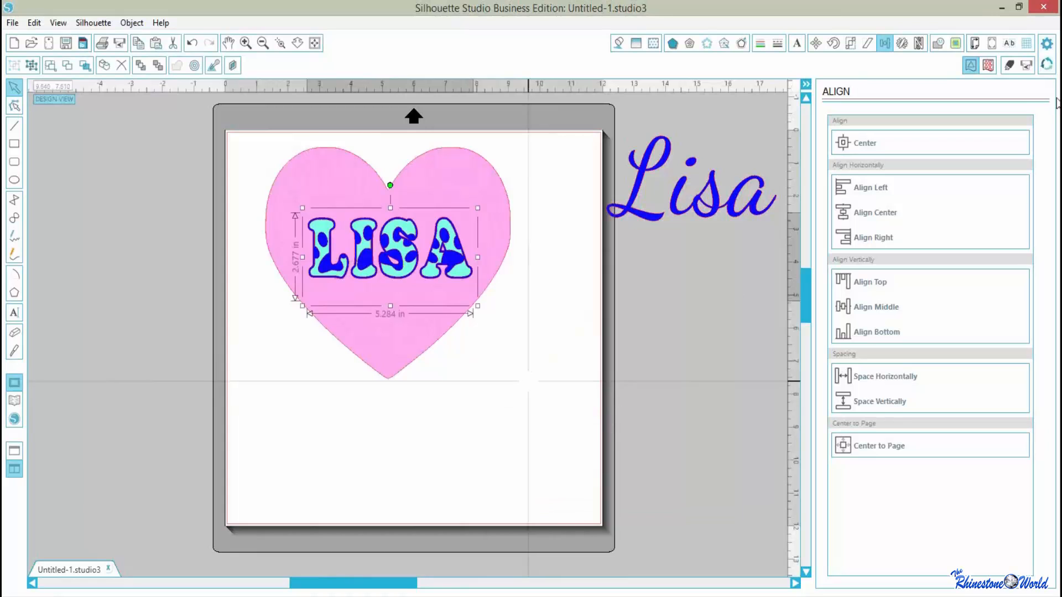
Open the cut settings by fill color and turn off cutting for the pink, turquoise and blue layers.
{"action": "left_click", "coordinate": [1009, 64]}
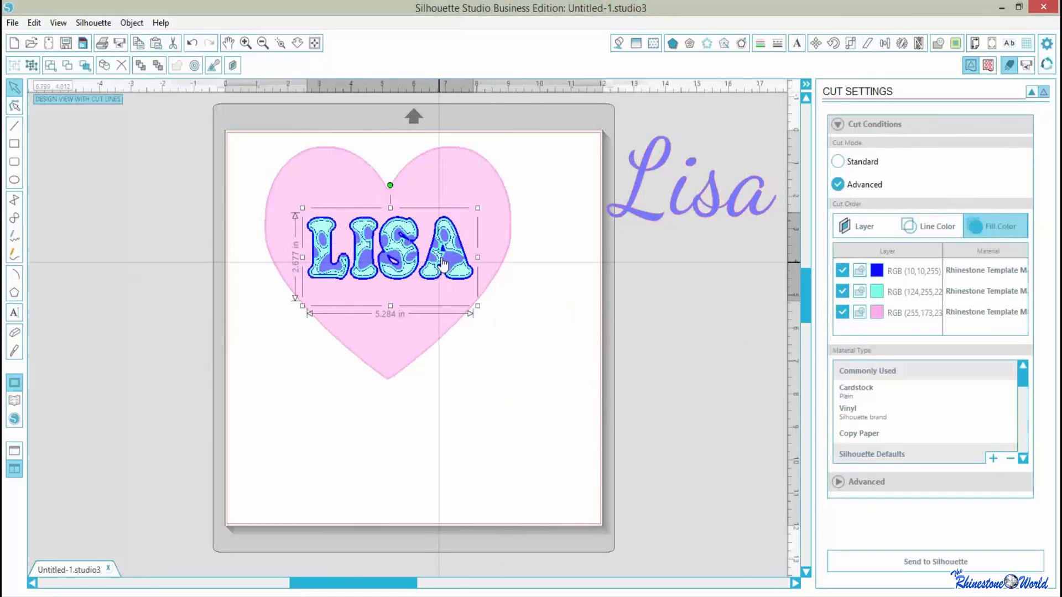
{"action": "left_click", "coordinate": [843, 312]}
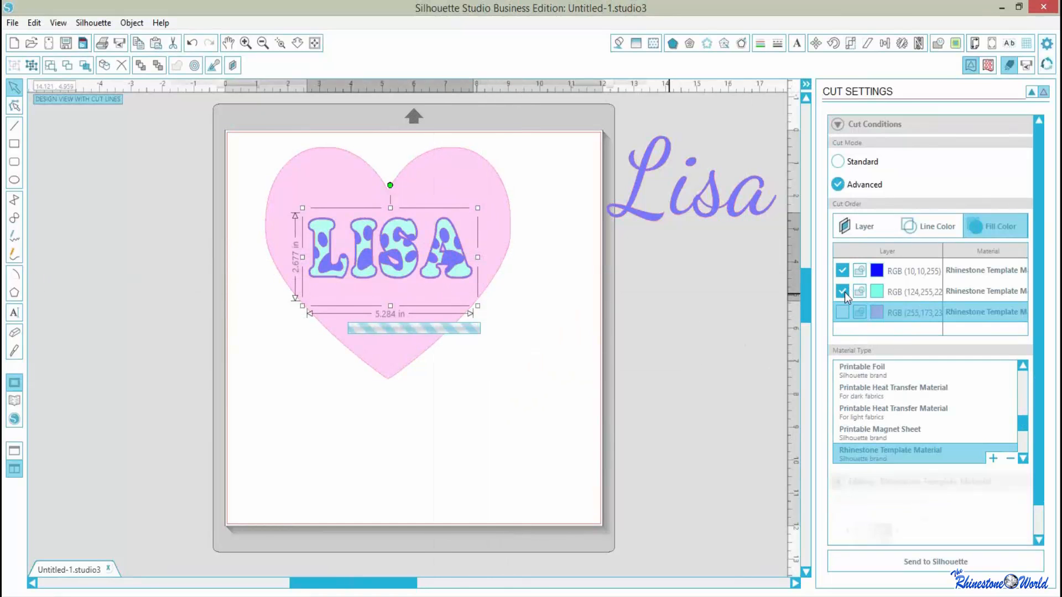
{"action": "left_click", "coordinate": [844, 287]}
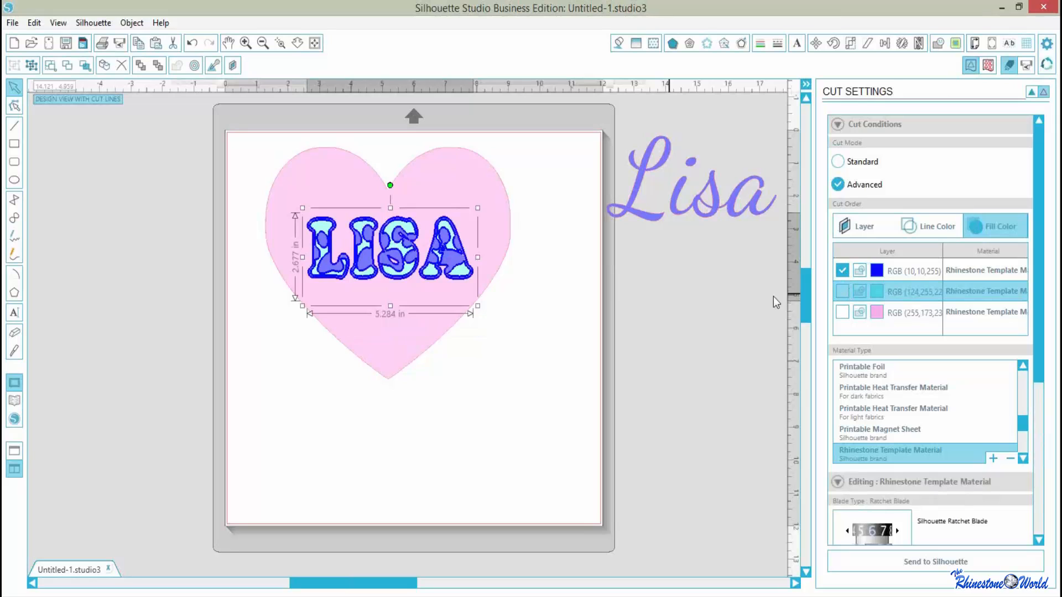
{"action": "left_click", "coordinate": [842, 270]}
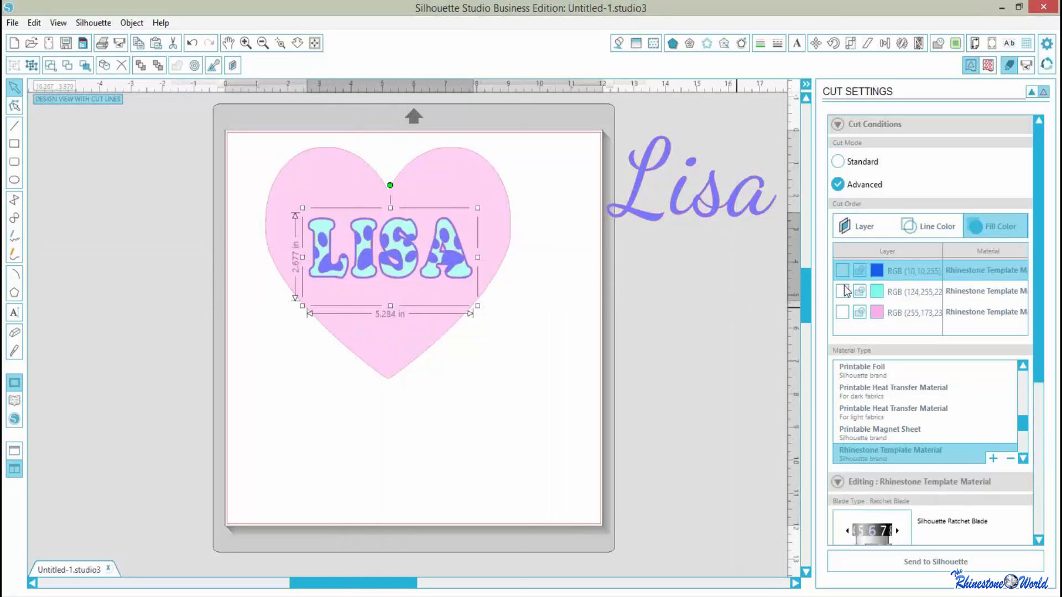
Preview the turquoise layer's cut lines alone, leave only the pink fill color enabled for cutting, and return to the fill color options.
{"action": "left_click", "coordinate": [842, 290]}
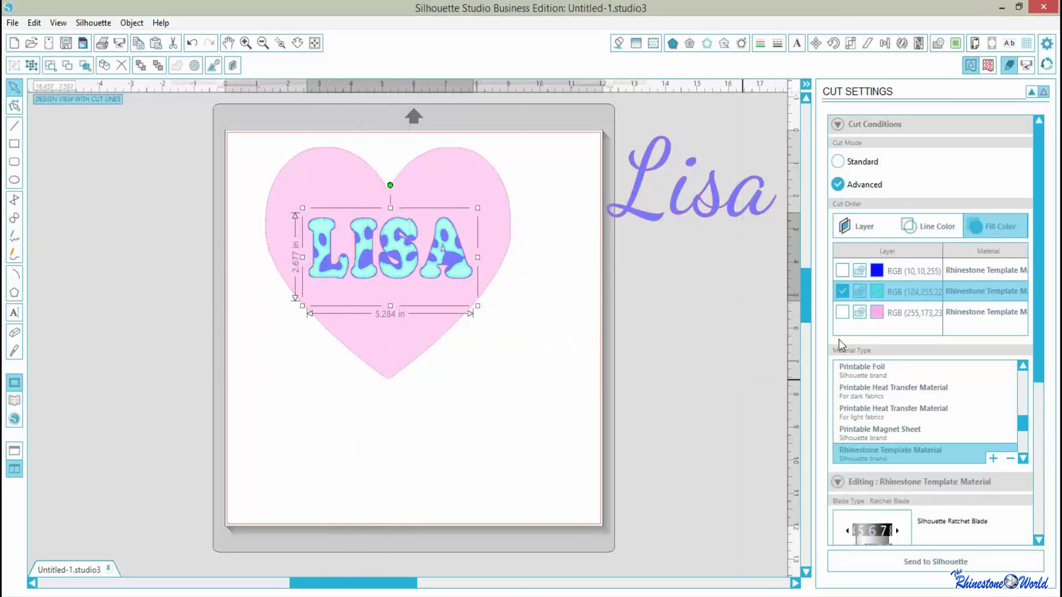
{"action": "left_click", "coordinate": [842, 291]}
{"action": "left_click", "coordinate": [843, 314]}
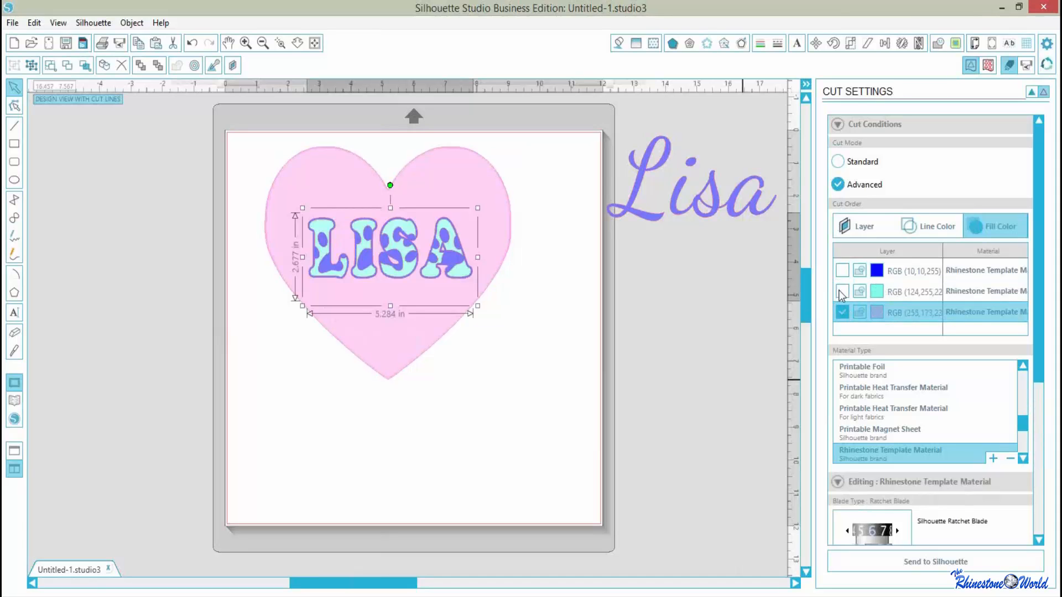
{"action": "left_click", "coordinate": [550, 329]}
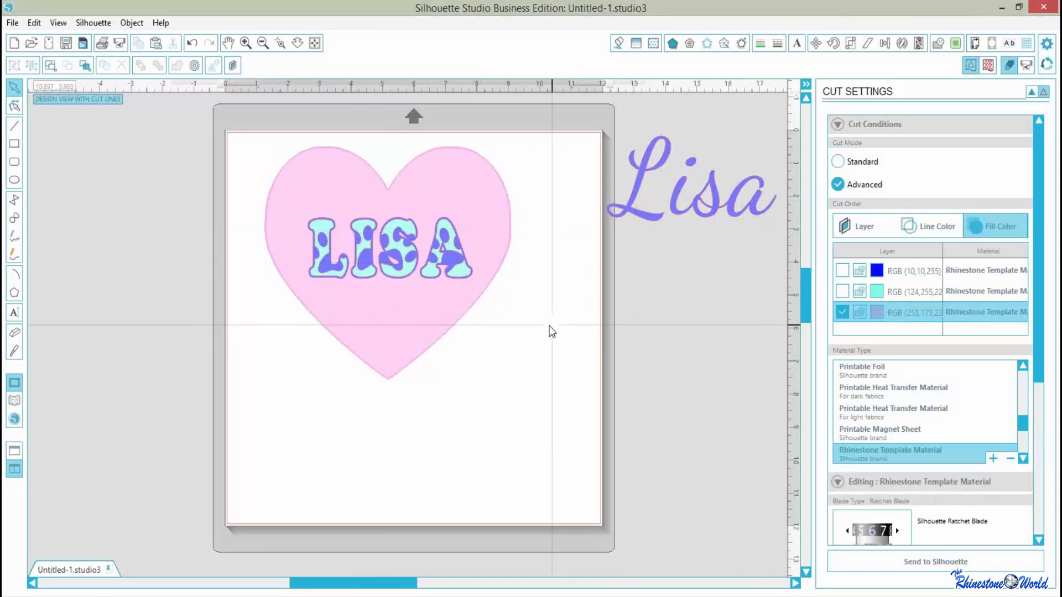
{"action": "left_click", "coordinate": [617, 42]}
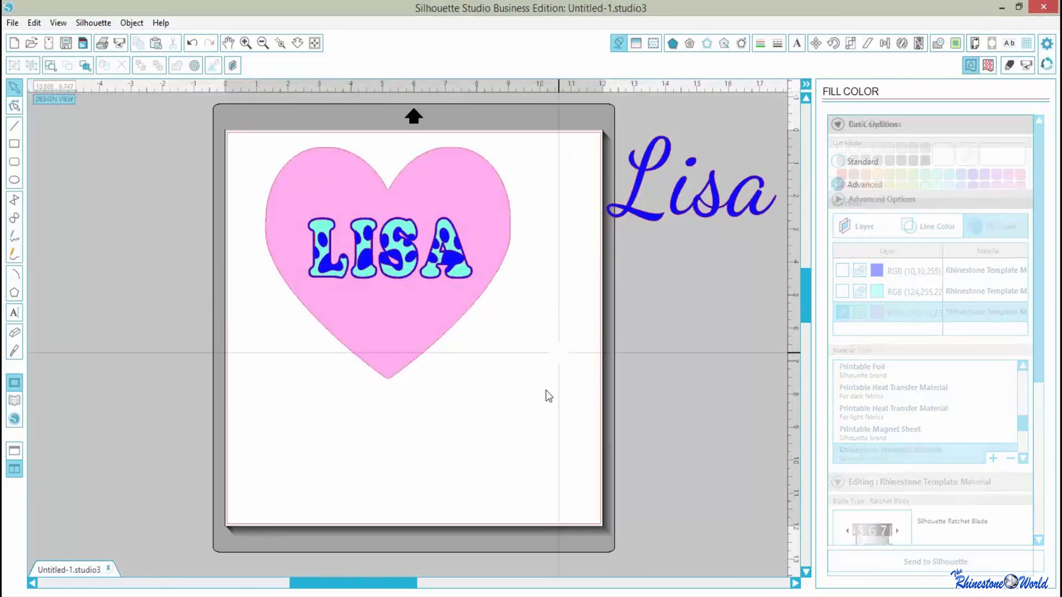
Duplicate the grouped paw print name and place the copy off the page beside the heart.
{"action": "left_click", "coordinate": [400, 269]}
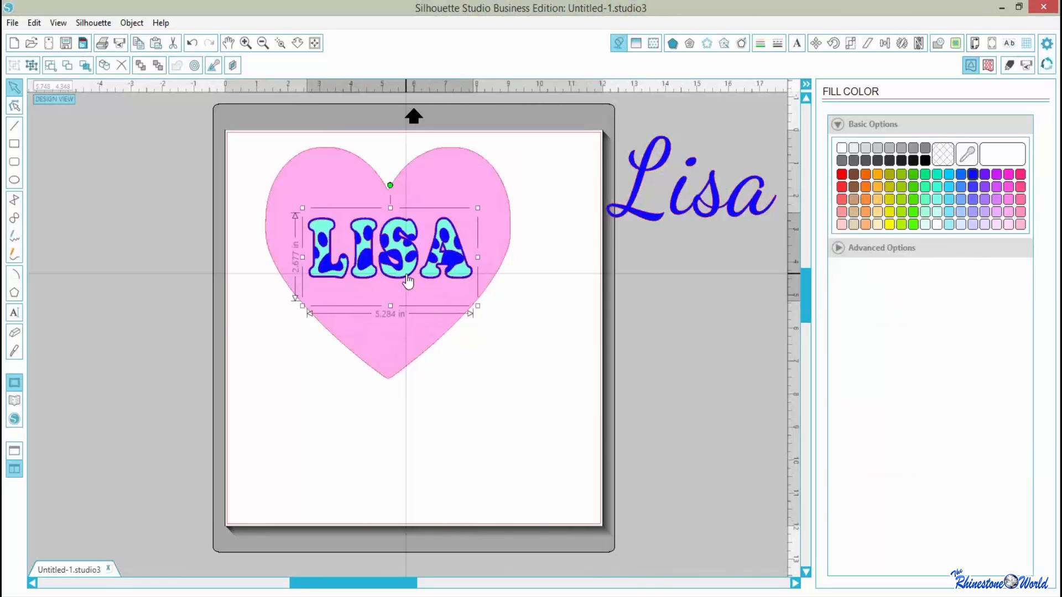
{"action": "left_click_drag", "start_coordinate": [408, 281], "coordinate": [438, 363]}
{"action": "left_click_drag", "start_coordinate": [248, 375], "coordinate": [134, 279]}
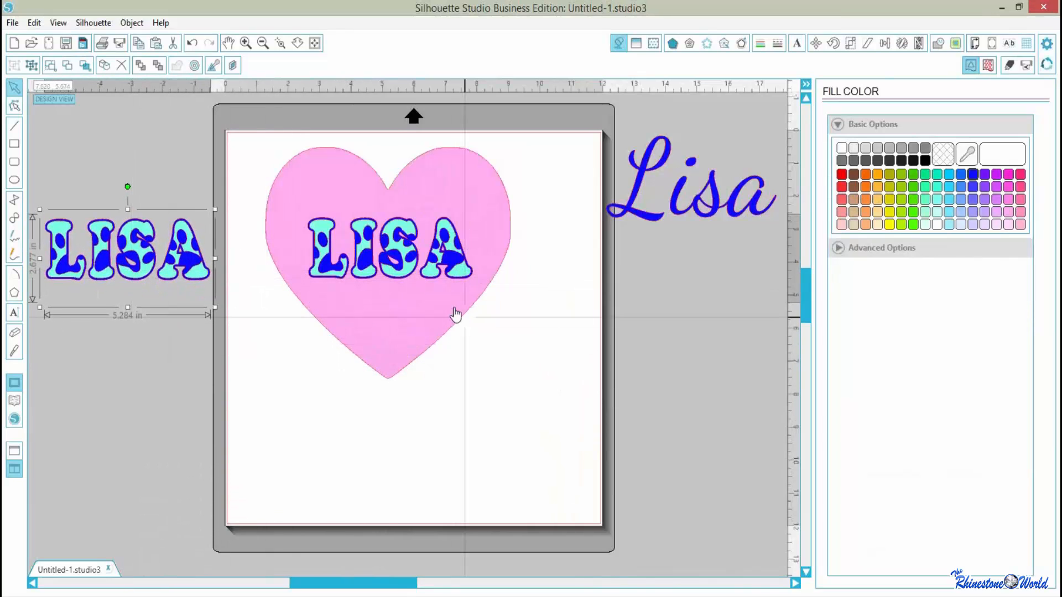
Offset the grouped paw print name on the heart outward by 0.020 in.
{"action": "left_click", "coordinate": [459, 268]}
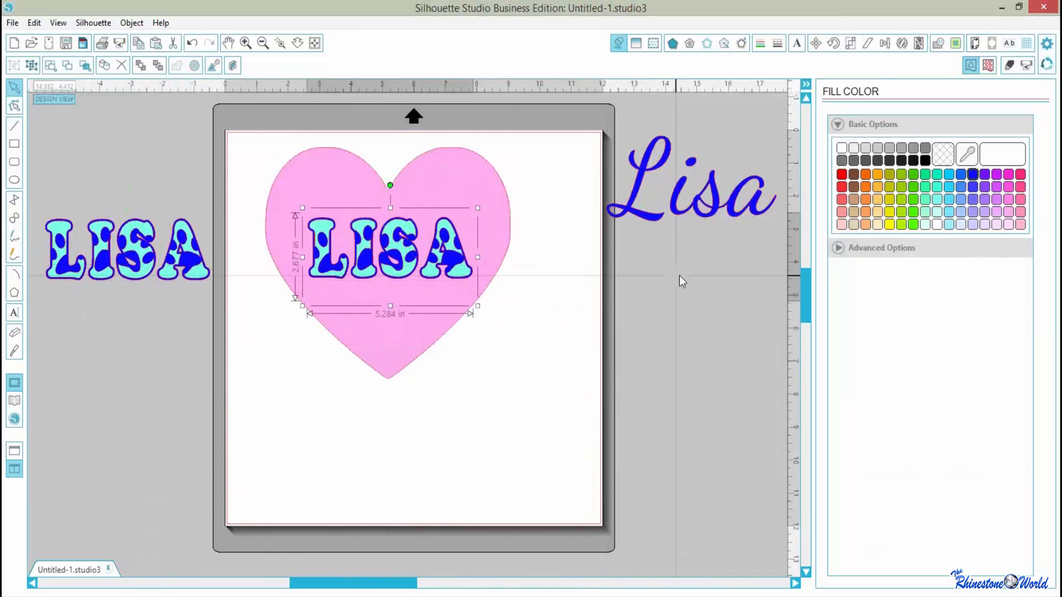
{"action": "left_click", "coordinate": [741, 44]}
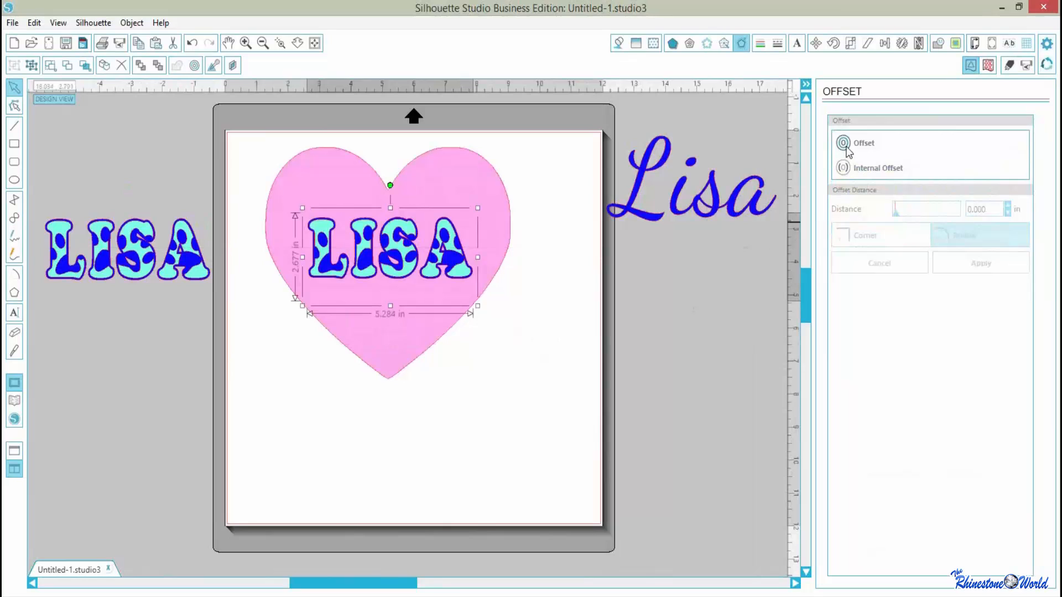
{"action": "left_click", "coordinate": [863, 144]}
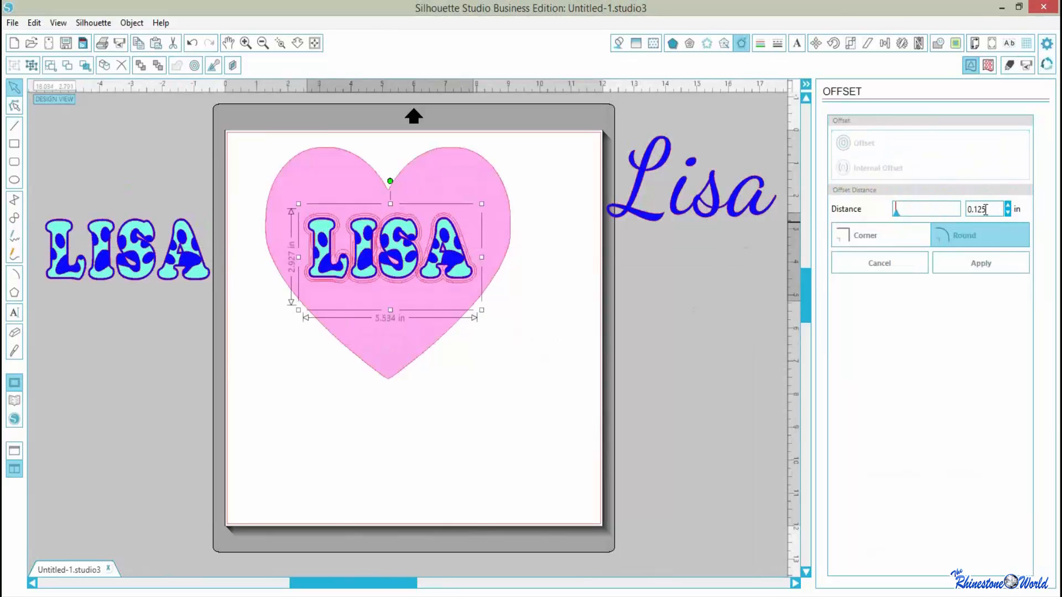
{"action": "left_click_drag", "start_coordinate": [986, 211], "coordinate": [974, 208]}
{"action": "type", "text": "020"}
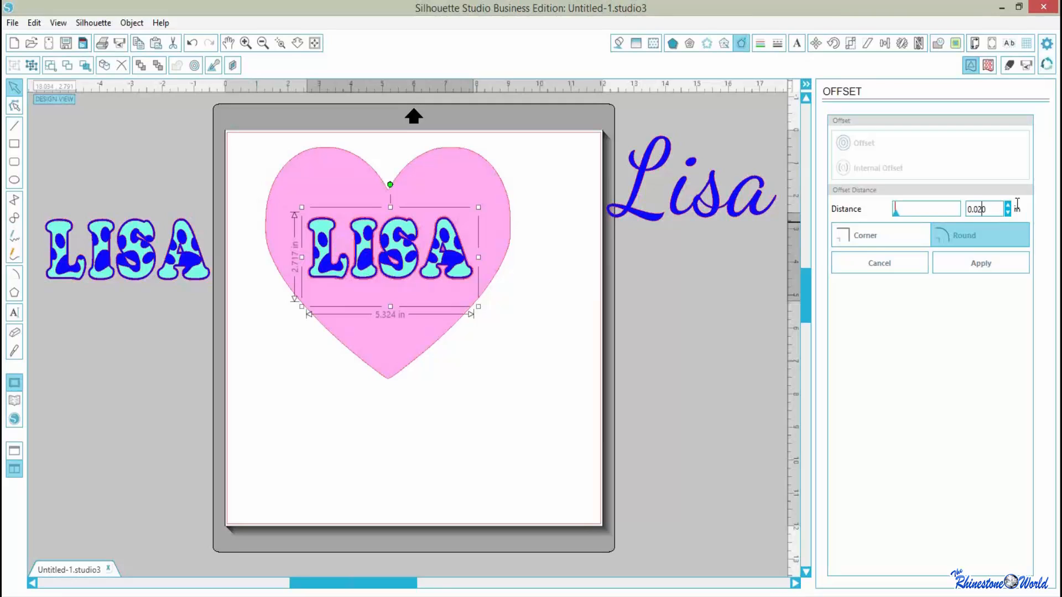
{"action": "left_click", "coordinate": [544, 418]}
Move the paw print name below the heart, and shift the heart aside off the offset letter outlines.
{"action": "left_click_drag", "start_coordinate": [405, 265], "coordinate": [426, 469]}
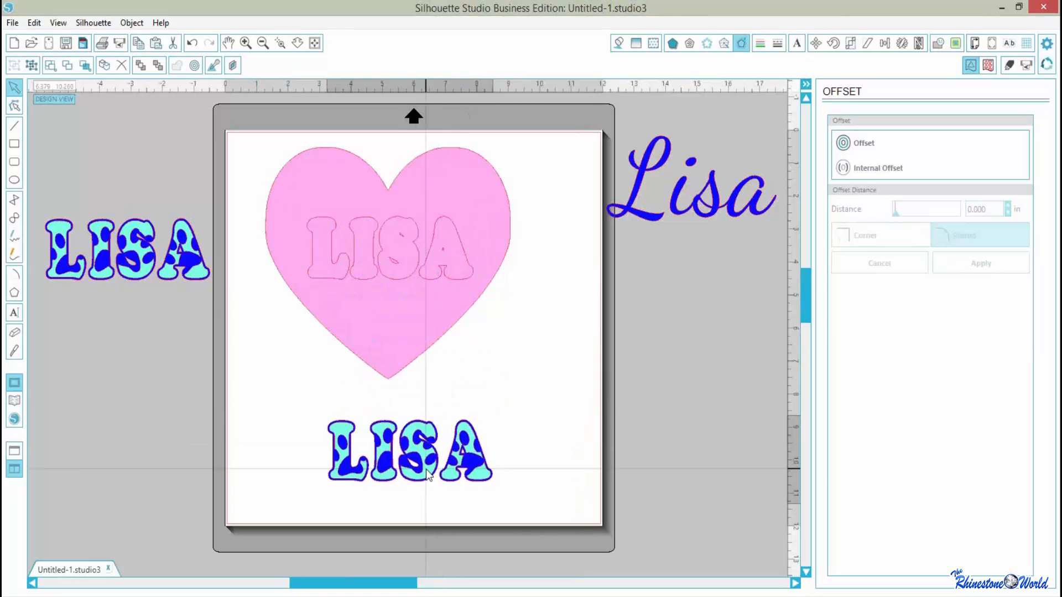
{"action": "left_click", "coordinate": [407, 278]}
{"action": "left_click", "coordinate": [516, 369]}
{"action": "left_click", "coordinate": [466, 269]}
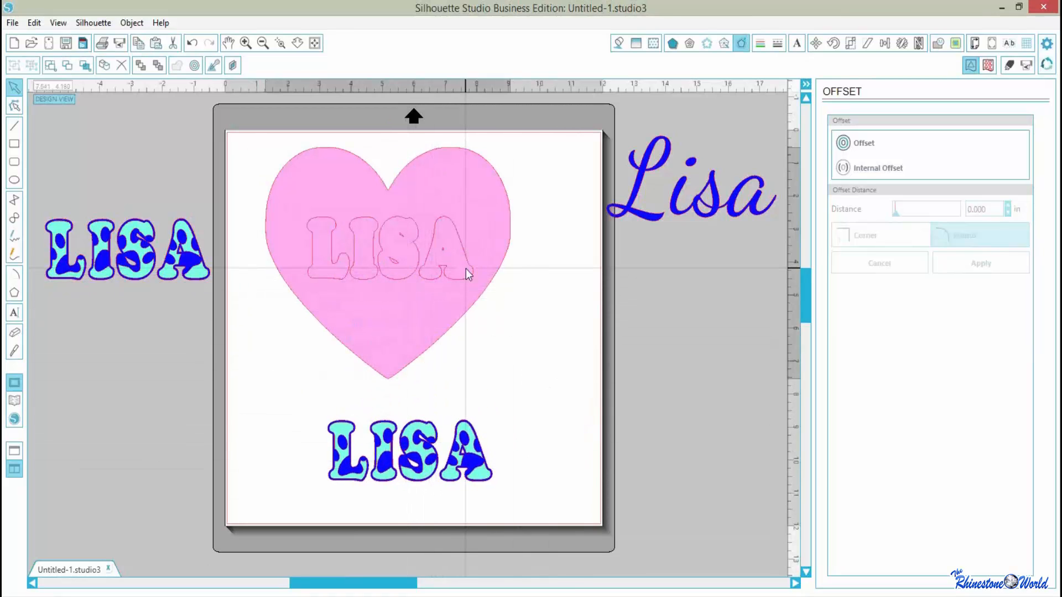
{"action": "left_click", "coordinate": [465, 268]}
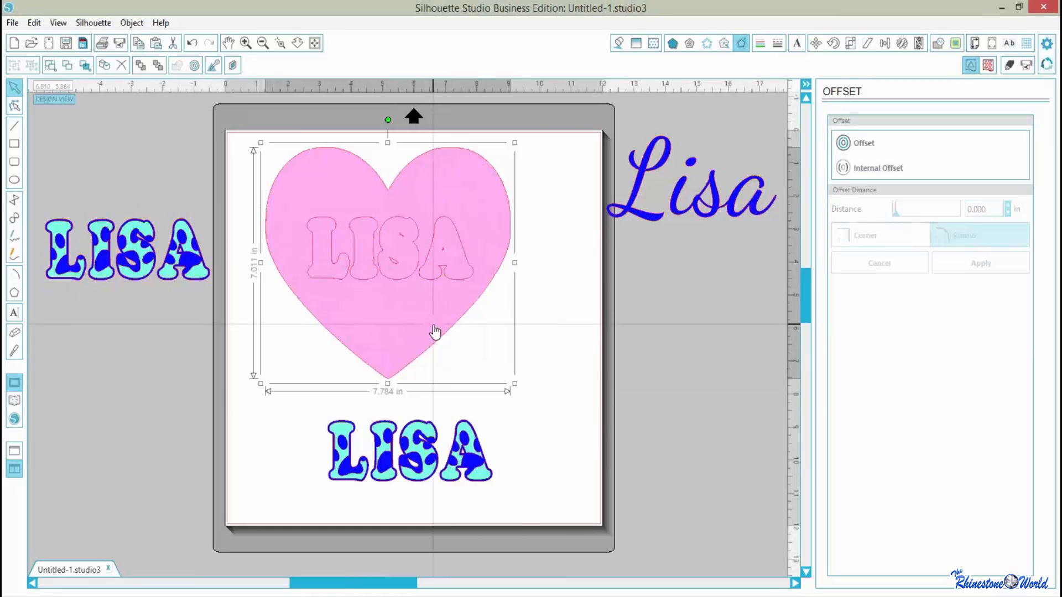
{"action": "left_click_drag", "start_coordinate": [433, 327], "coordinate": [671, 422]}
Select all the offset letter outlines and group them.
{"action": "left_click_drag", "start_coordinate": [274, 194], "coordinate": [479, 280]}
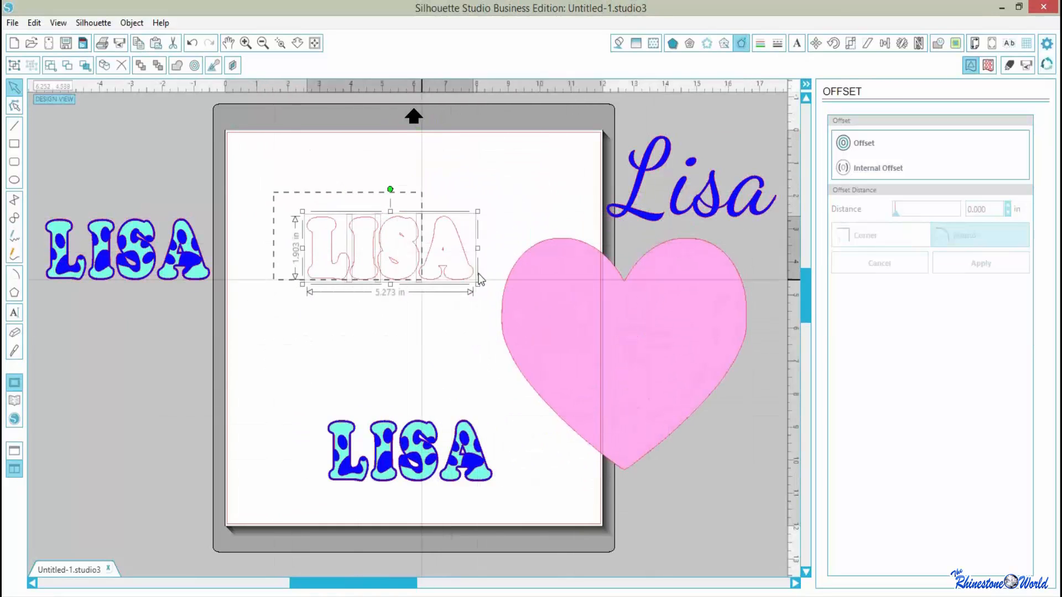
{"action": "left_click", "coordinate": [339, 356]}
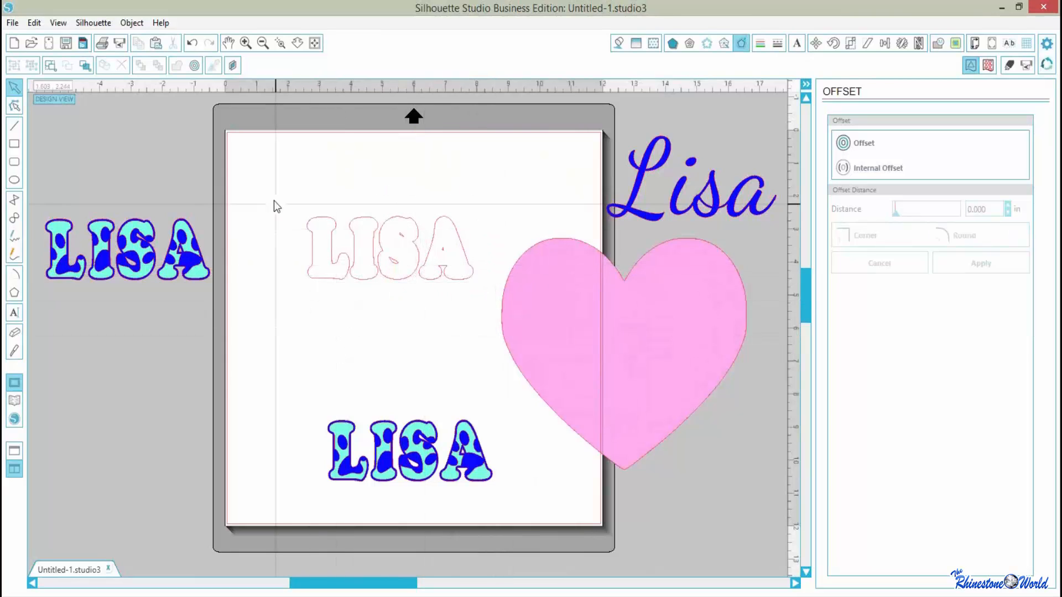
{"action": "left_click_drag", "start_coordinate": [273, 200], "coordinate": [483, 267]}
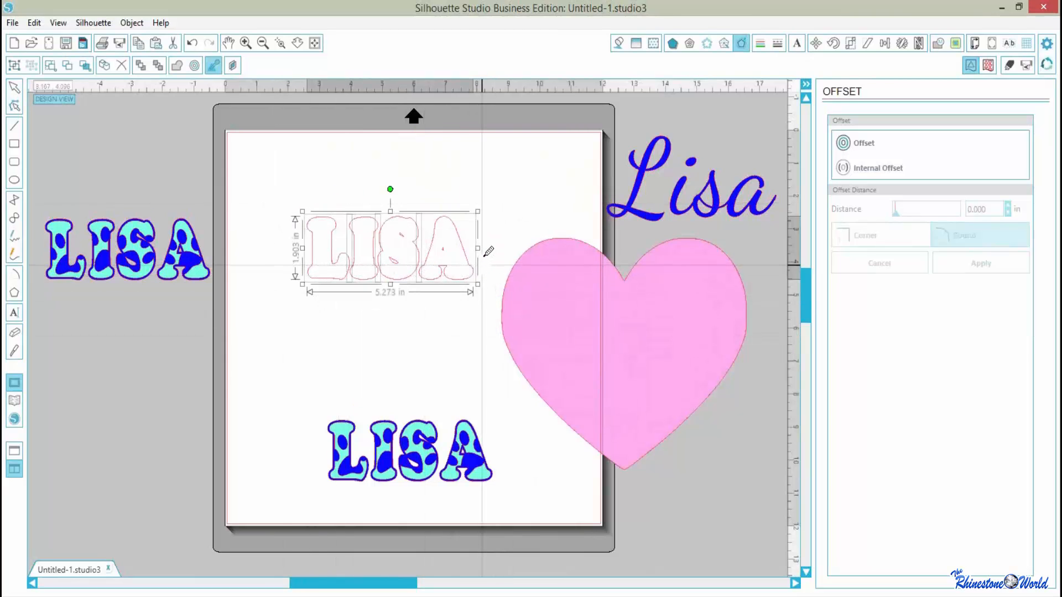
{"action": "left_click", "coordinate": [139, 25]}
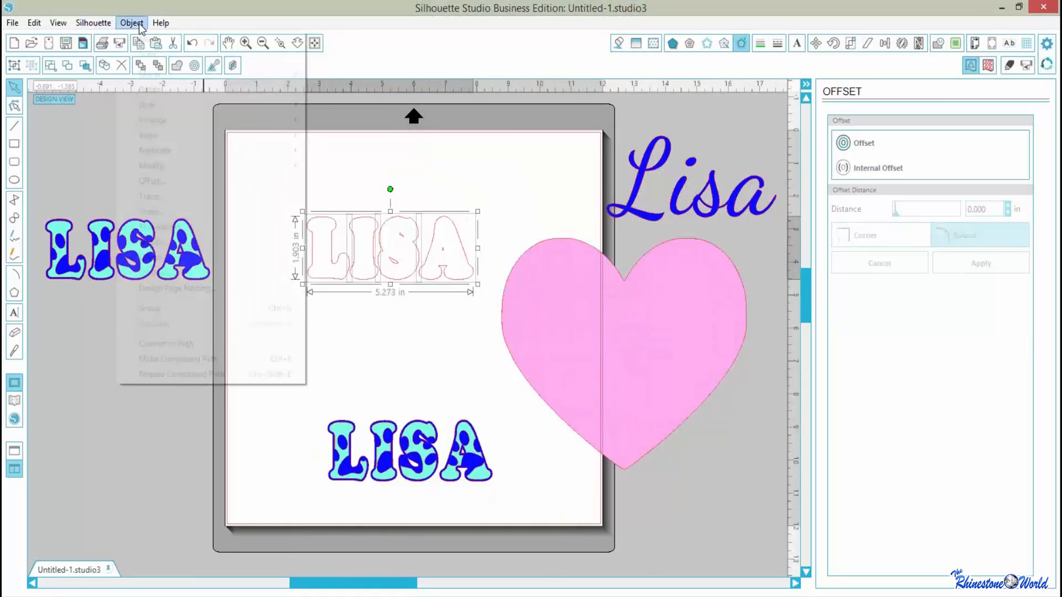
{"action": "left_click", "coordinate": [165, 308]}
Move the heart back to the upper part of the page and place the grouped offset outlines centered on it.
{"action": "left_click_drag", "start_coordinate": [402, 258], "coordinate": [394, 333]}
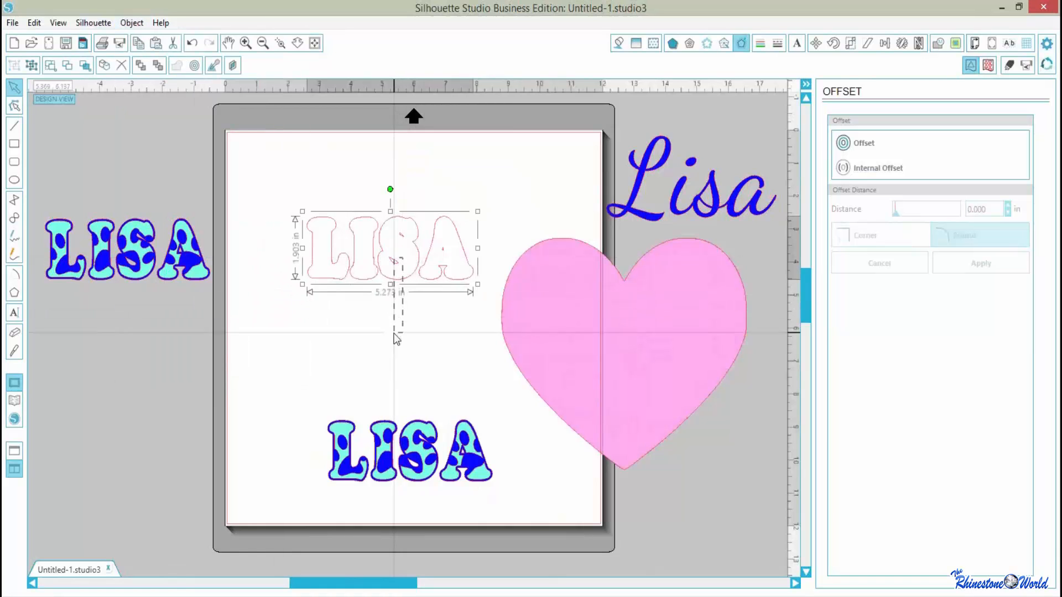
{"action": "left_click_drag", "start_coordinate": [387, 272], "coordinate": [318, 418]}
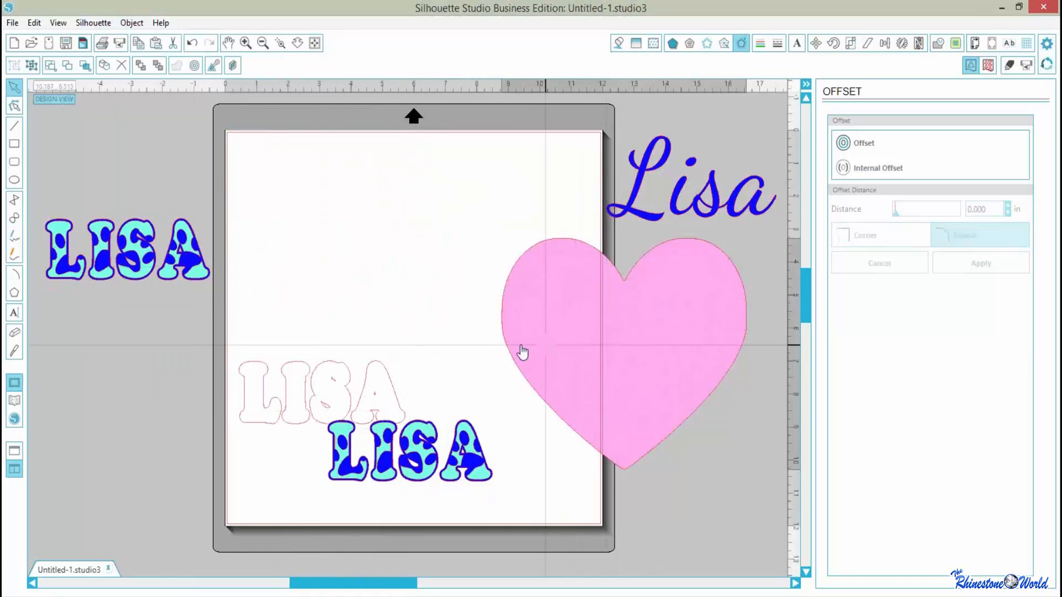
{"action": "left_click_drag", "start_coordinate": [522, 352], "coordinate": [299, 256]}
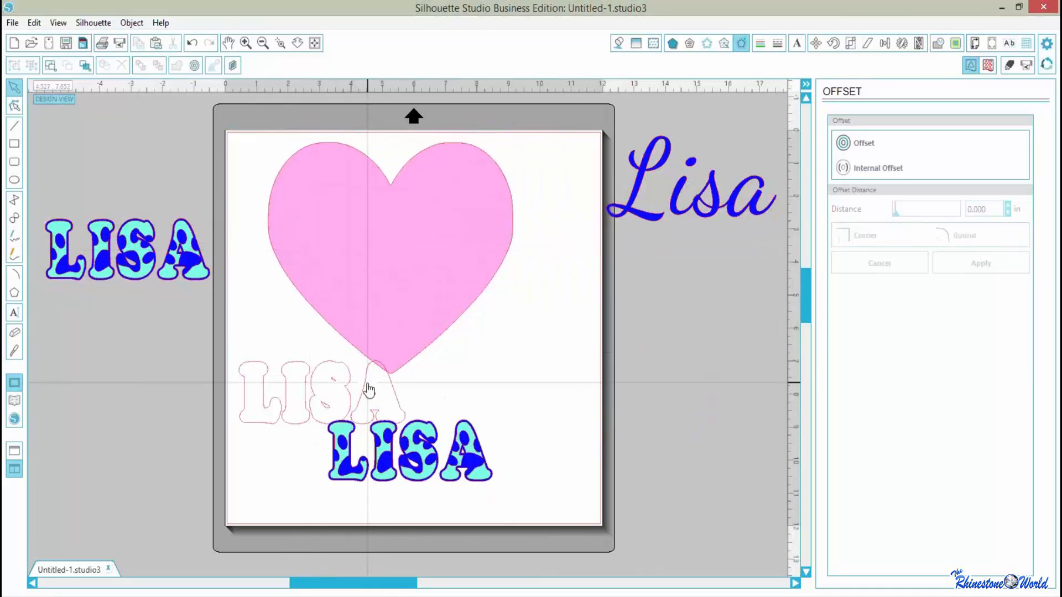
{"action": "mouse_move", "coordinate": [368, 390]}
{"action": "left_mouse_down"}
{"action": "mouse_move", "coordinate": [432, 287]}
{"action": "mouse_move", "coordinate": [438, 240]}
{"action": "left_mouse_up"}
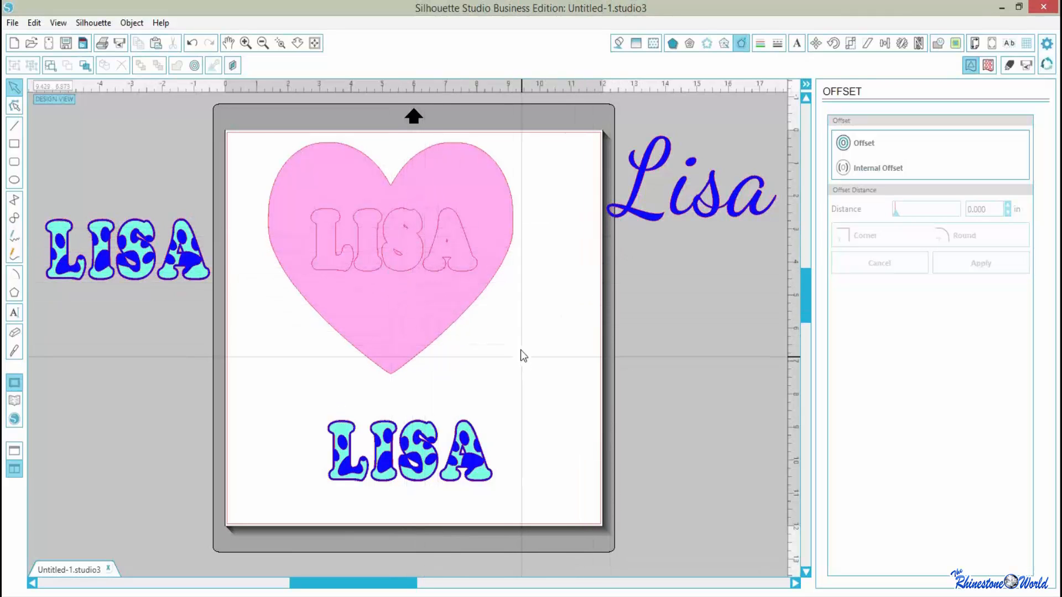
Subtract the offset letter outlines from the heart and group the resulting pieces.
{"action": "left_click_drag", "start_coordinate": [521, 354], "coordinate": [258, 142]}
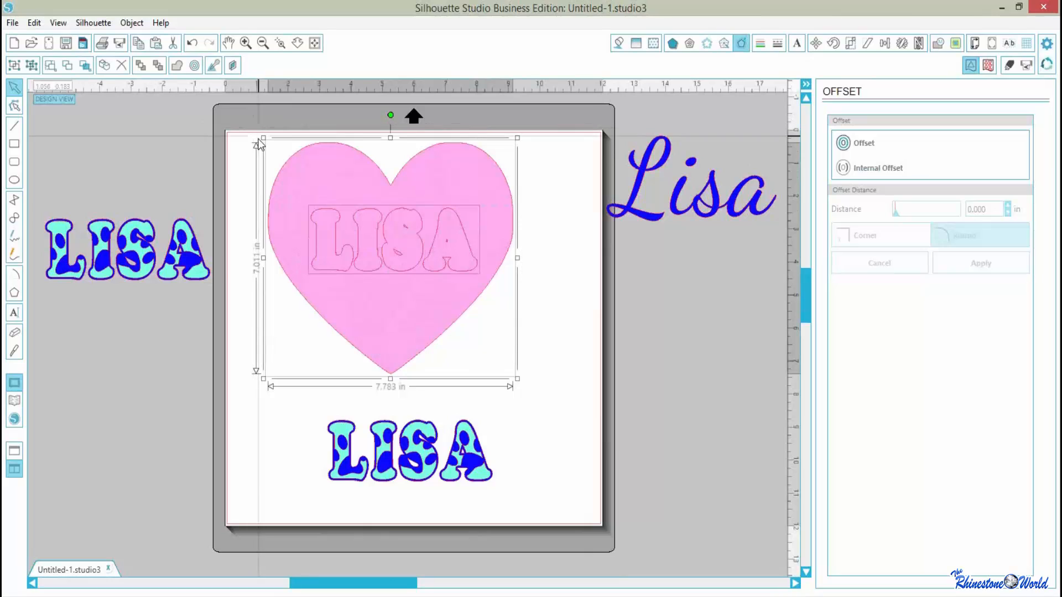
{"action": "left_click", "coordinate": [937, 43]}
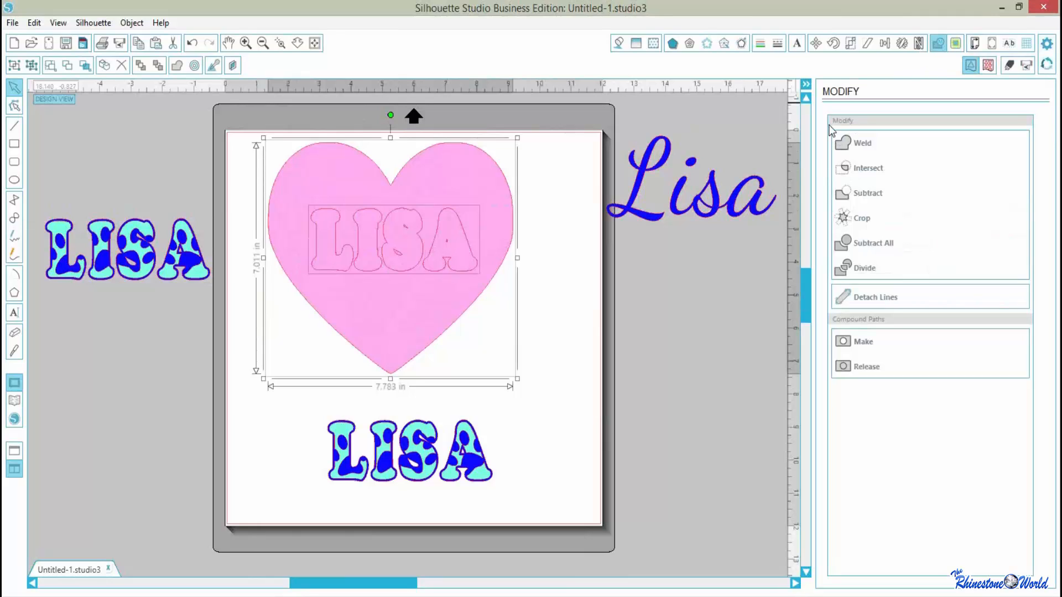
{"action": "left_click", "coordinate": [858, 191]}
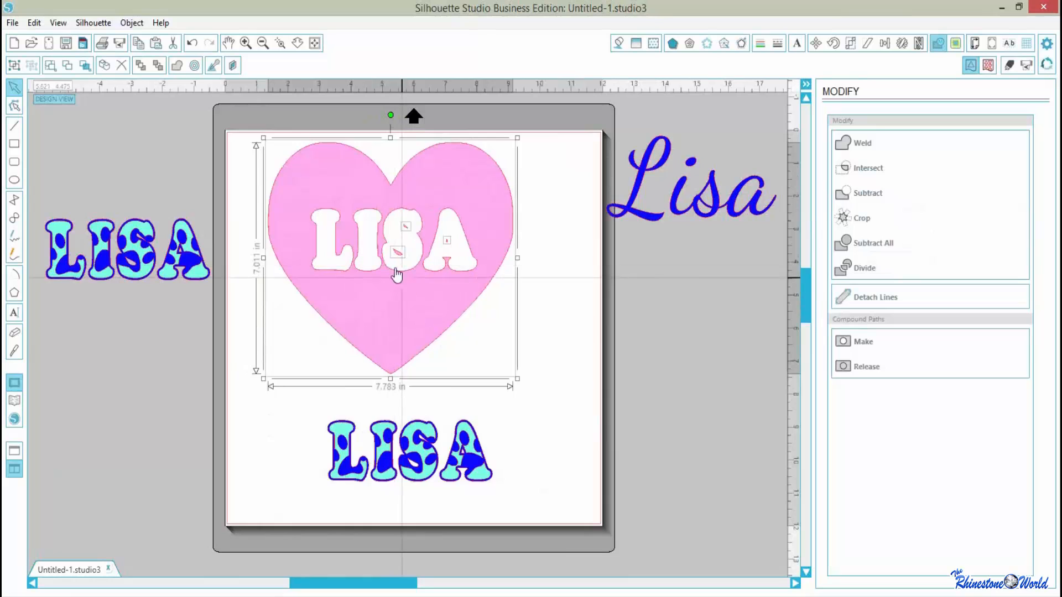
{"action": "left_click", "coordinate": [131, 23]}
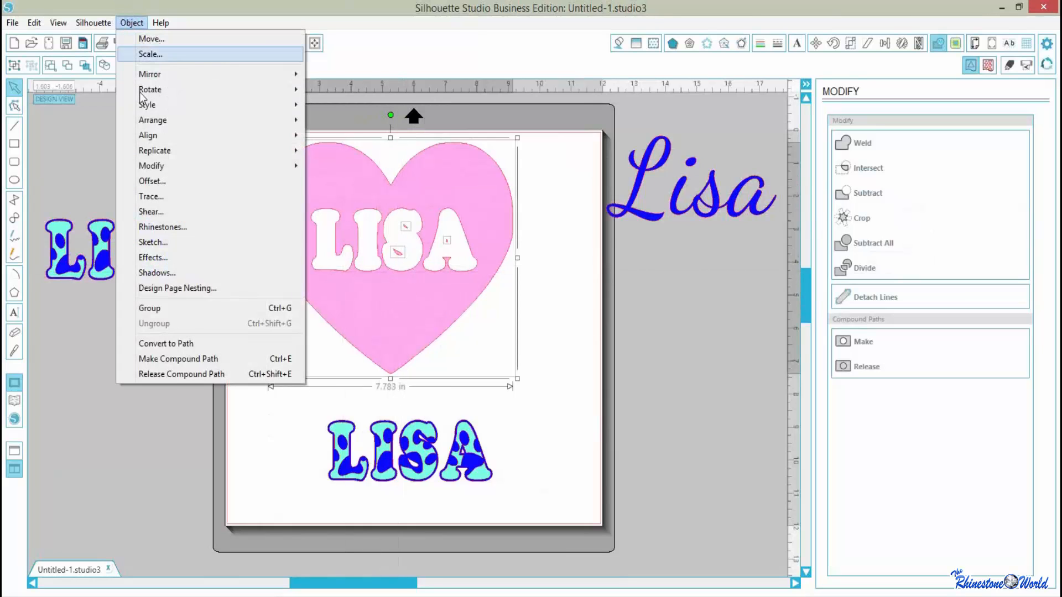
{"action": "left_click", "coordinate": [146, 306]}
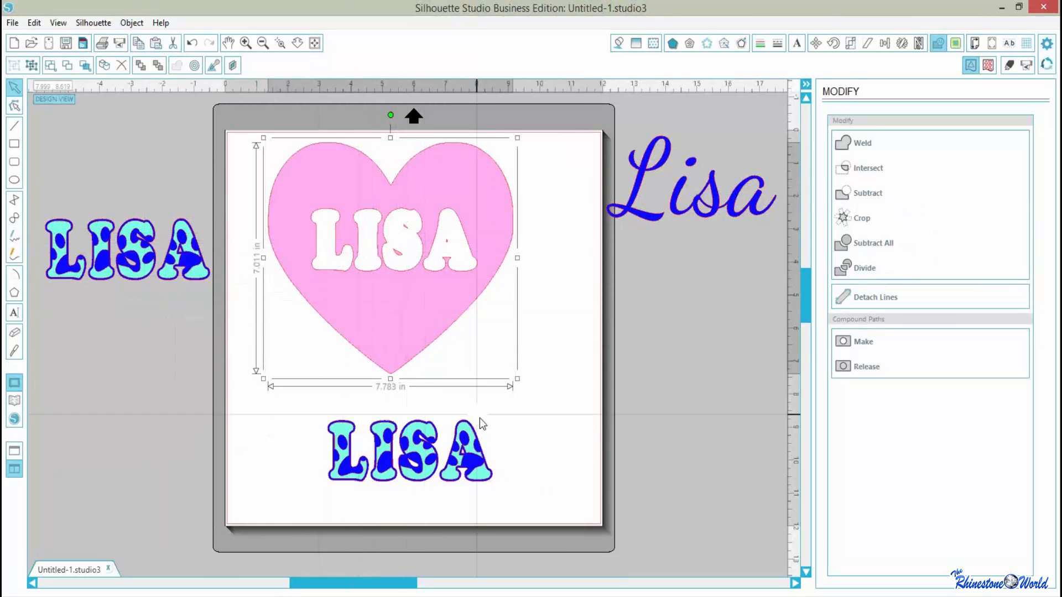
Place the paw print name into the letter cutout in the heart.
{"action": "left_click", "coordinate": [497, 445]}
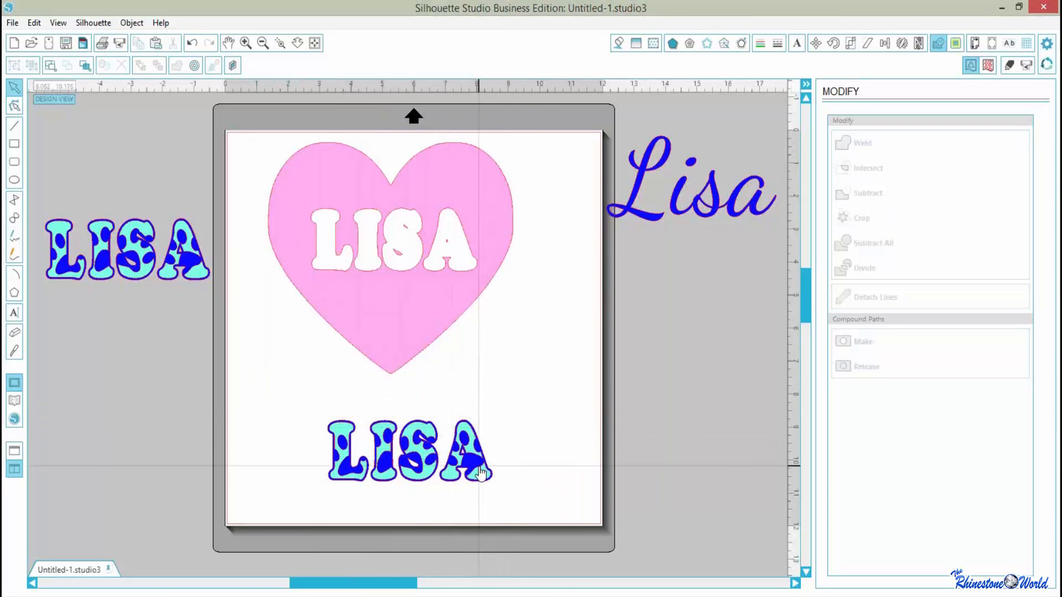
{"action": "left_click_drag", "start_coordinate": [480, 473], "coordinate": [465, 263]}
{"action": "left_click", "coordinate": [566, 352]}
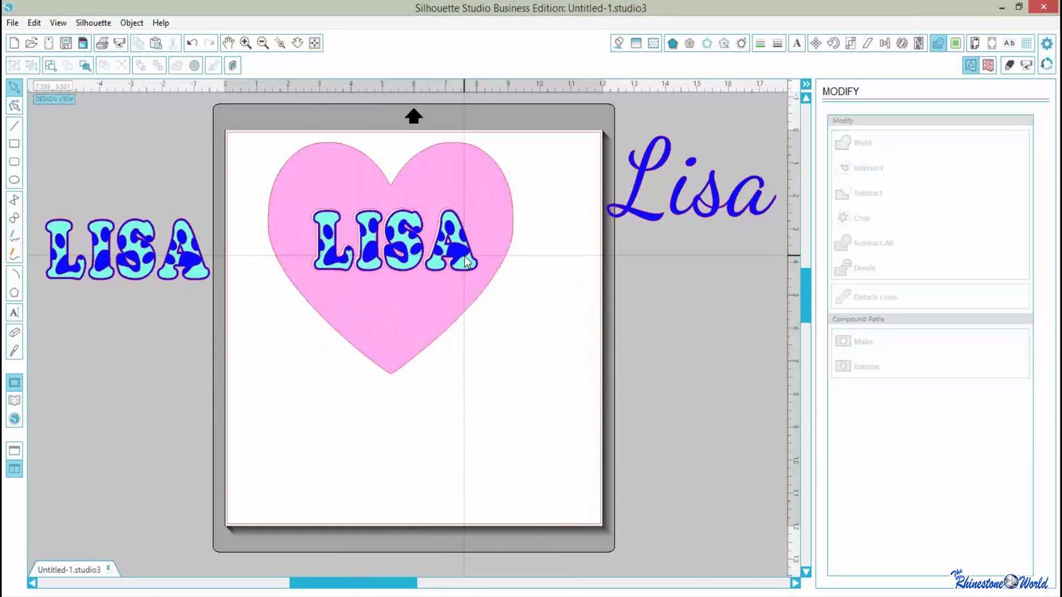
Nudge the paw print name left and up so an even gap surrounds its letters inside the heart's cutout.
{"action": "left_click", "coordinate": [281, 43]}
{"action": "left_click_drag", "start_coordinate": [252, 183], "coordinate": [523, 361]}
{"action": "left_click", "coordinate": [501, 300]}
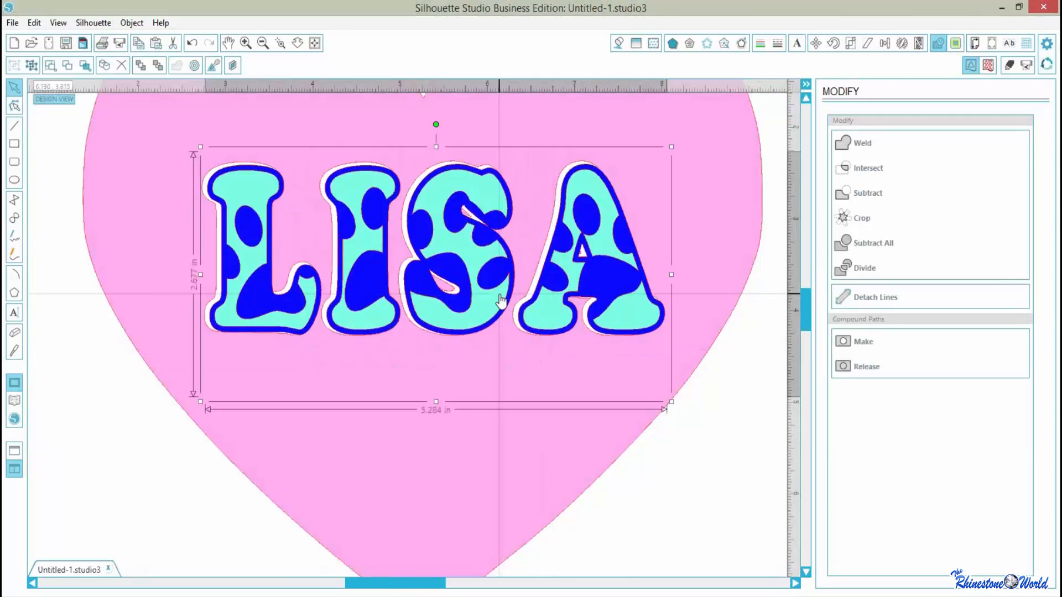
{"action": "key", "text": "Left"}
{"action": "key", "text": "Left"}
{"action": "key", "text": "Left"}
{"action": "key", "text": "Left"}
{"action": "key", "text": "Left"}
{"action": "key", "text": "Up"}
{"action": "key", "text": "Up"}
{"action": "key", "text": "Up"}
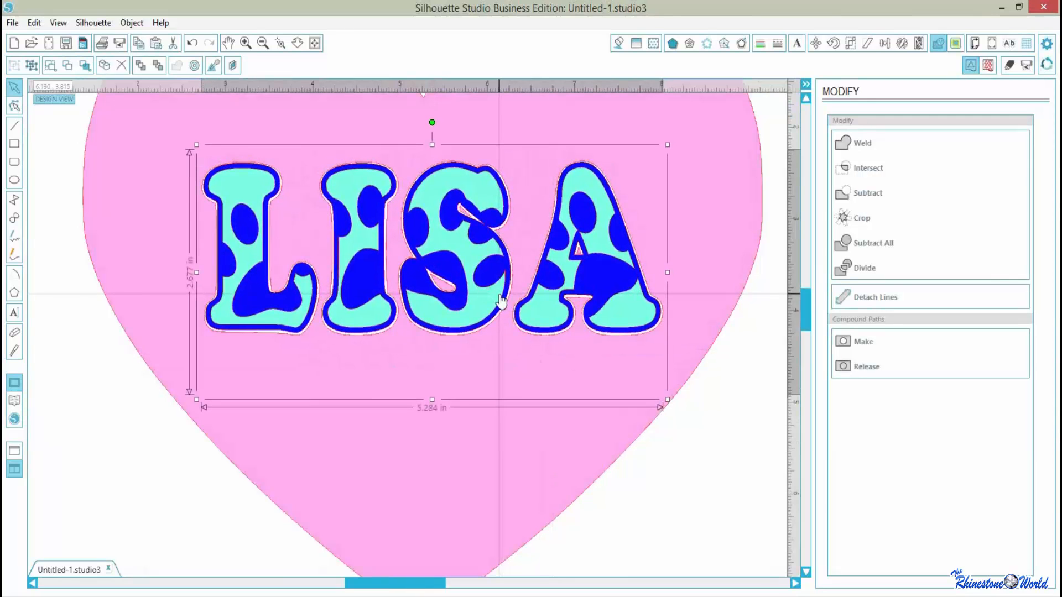
{"action": "key", "text": "Down"}
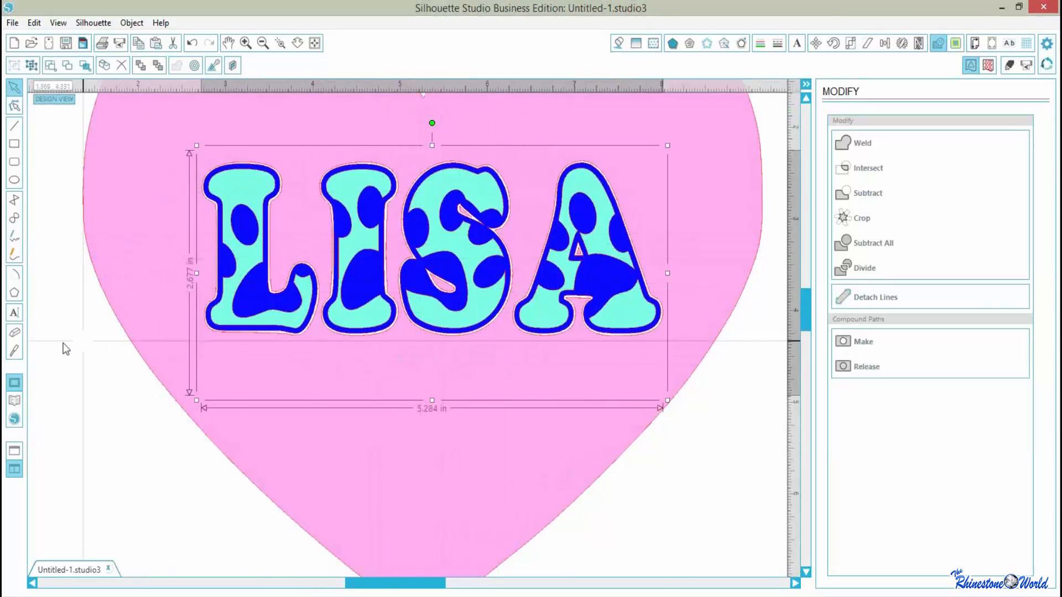
{"action": "left_click", "coordinate": [314, 44]}
{"action": "left_click", "coordinate": [487, 450]}
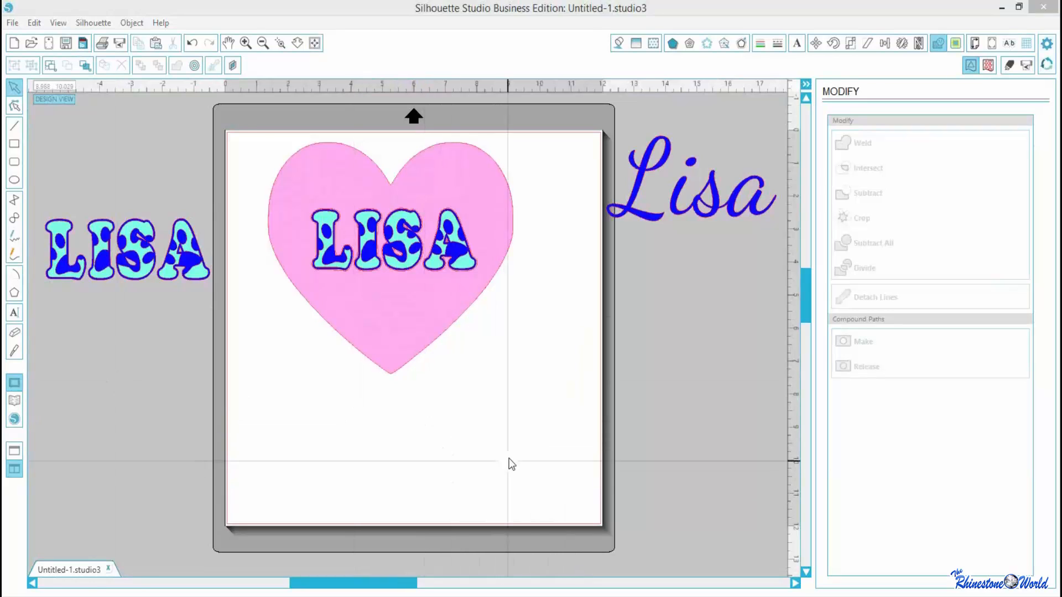
Group the cut-out heart together with the paw print name inside it.
{"action": "left_click_drag", "start_coordinate": [507, 449], "coordinate": [265, 108]}
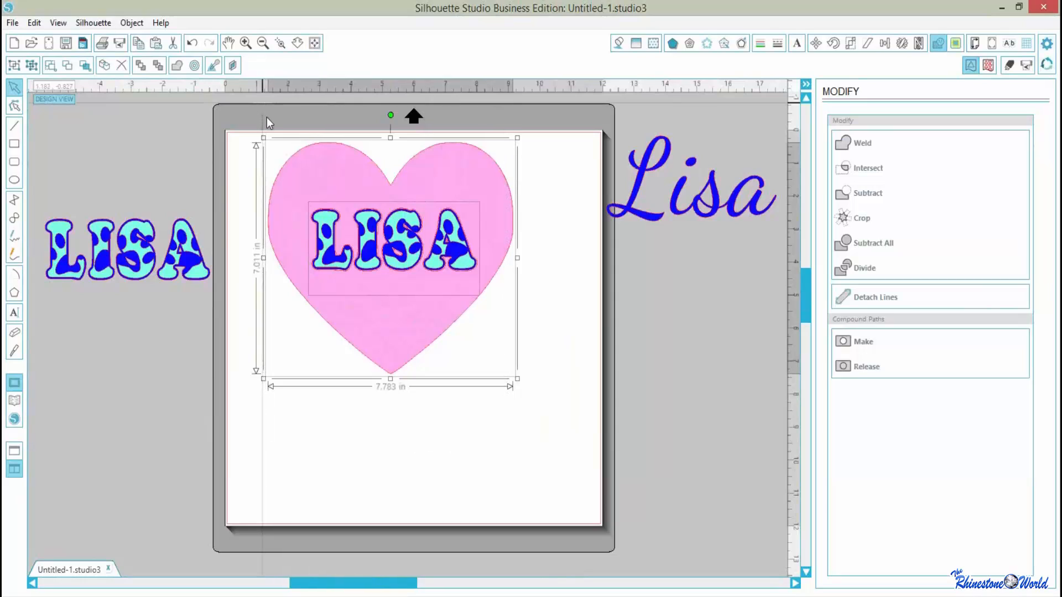
{"action": "left_click", "coordinate": [136, 22]}
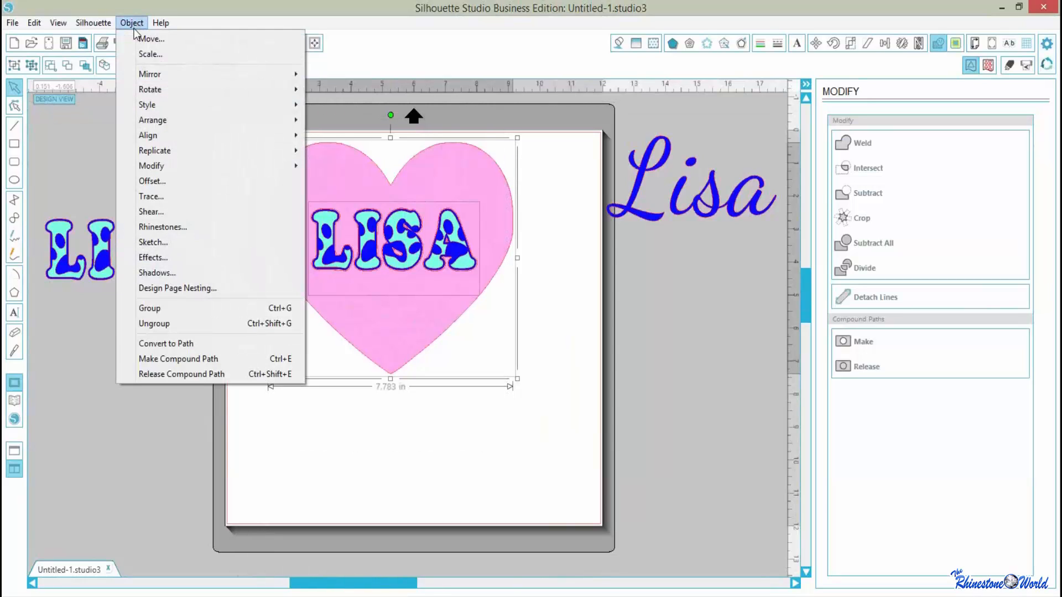
{"action": "left_click", "coordinate": [164, 308]}
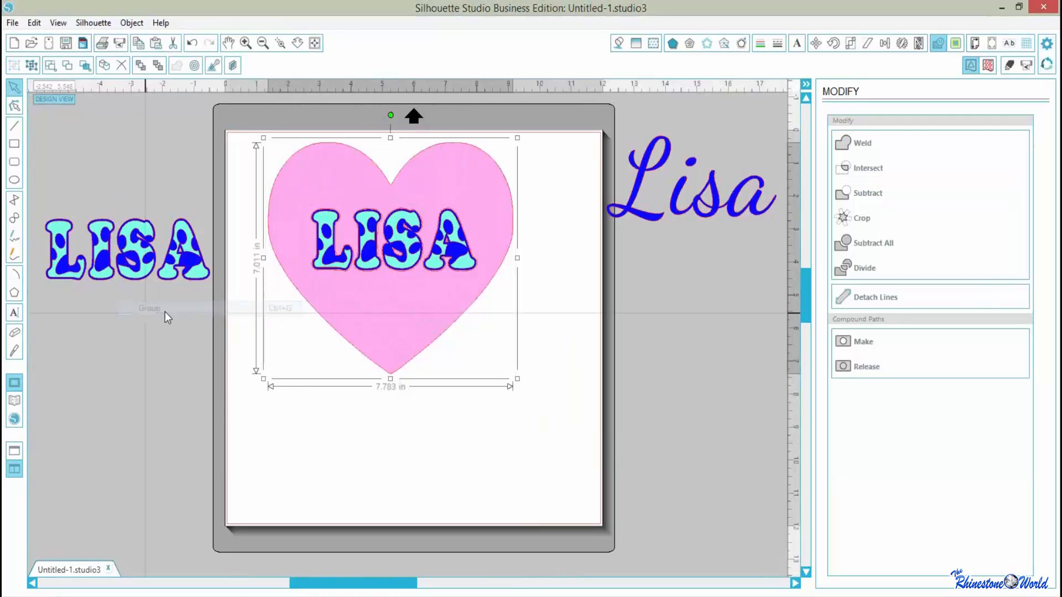
Scale the grouped heart design down to about 6.98 in wide and place it in the upper-left area of the page.
{"action": "left_click_drag", "start_coordinate": [403, 332], "coordinate": [397, 408]}
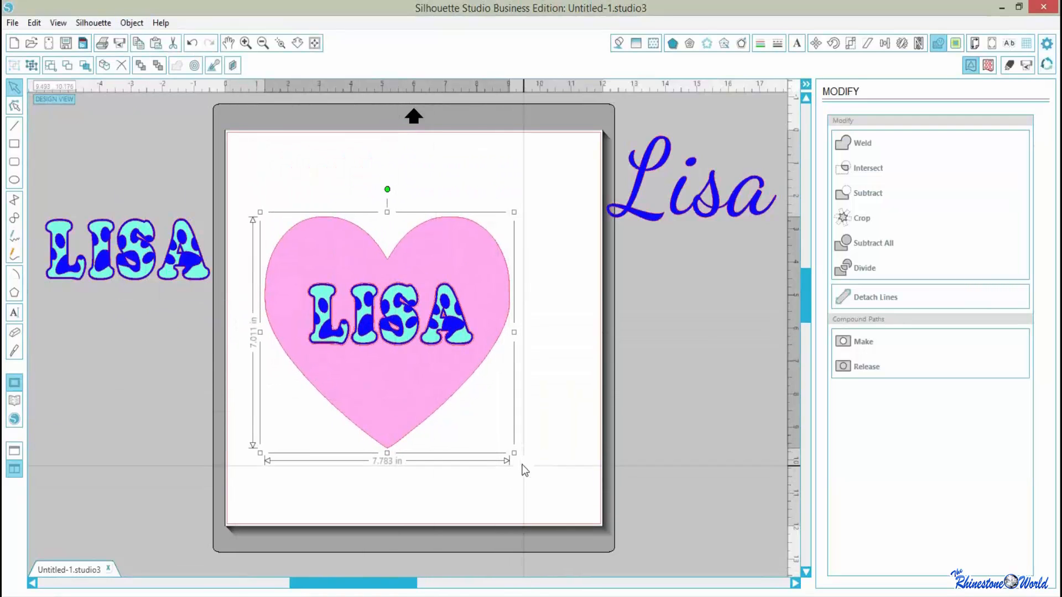
{"action": "left_click_drag", "start_coordinate": [515, 454], "coordinate": [483, 436]}
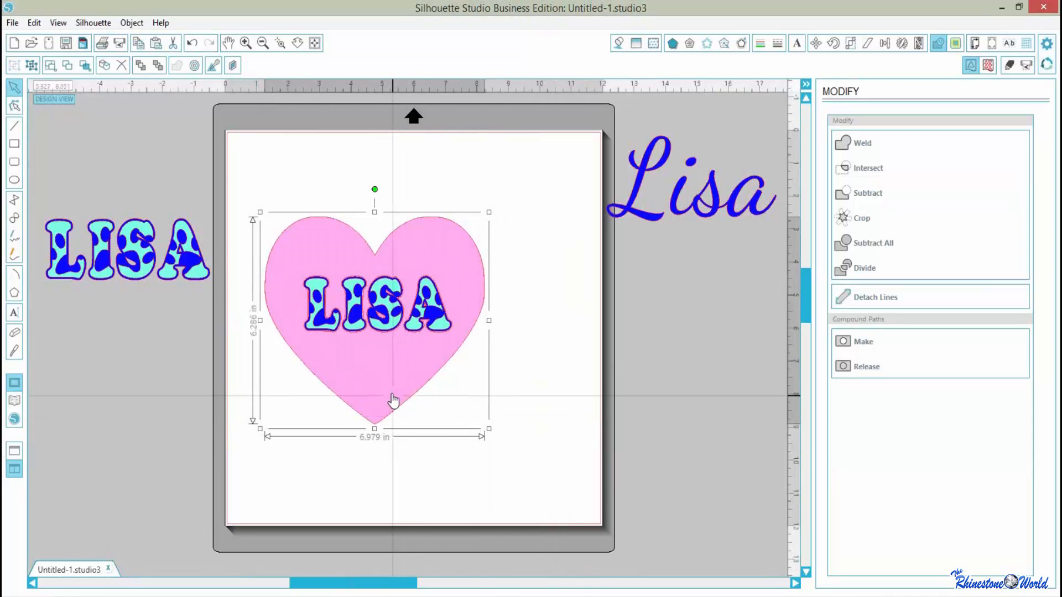
{"action": "left_click_drag", "start_coordinate": [393, 399], "coordinate": [369, 357]}
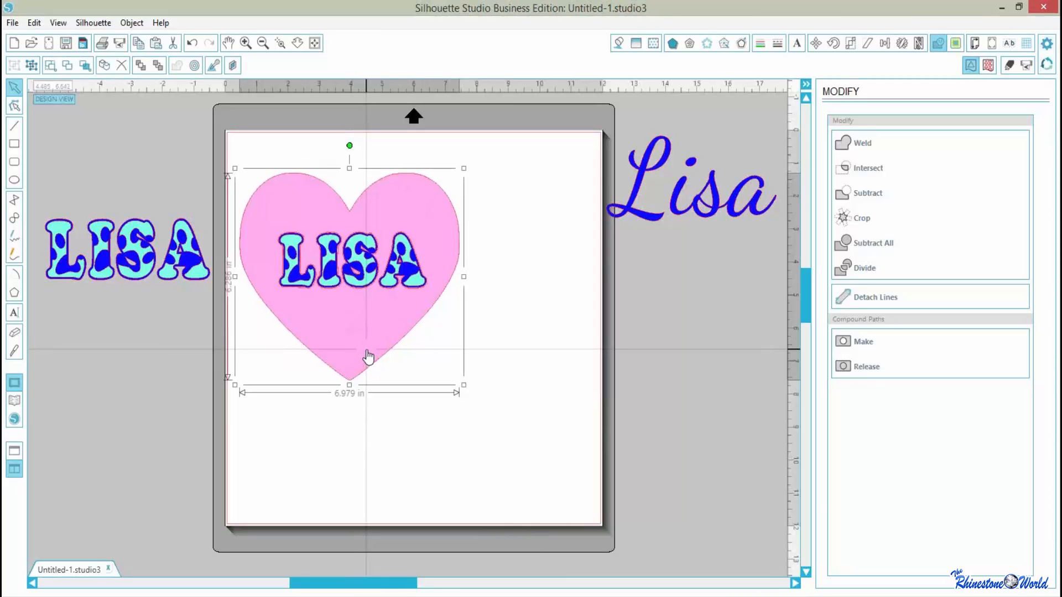
{"action": "left_click", "coordinate": [480, 438]}
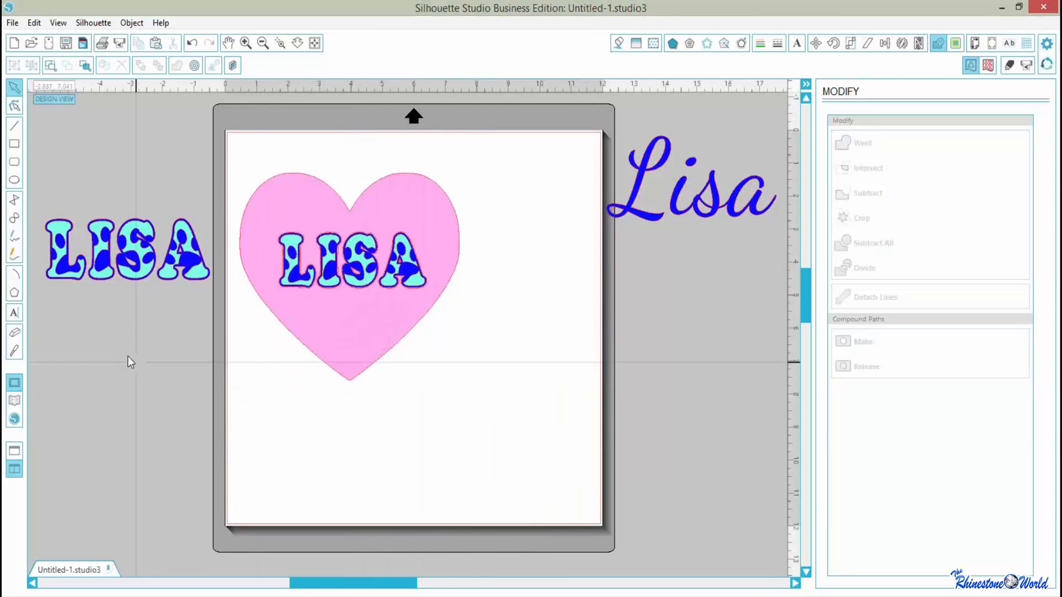
Draw a small, narrow upright rectangle on the page, below and to the right of the heart's tip.
{"action": "left_click", "coordinate": [15, 143]}
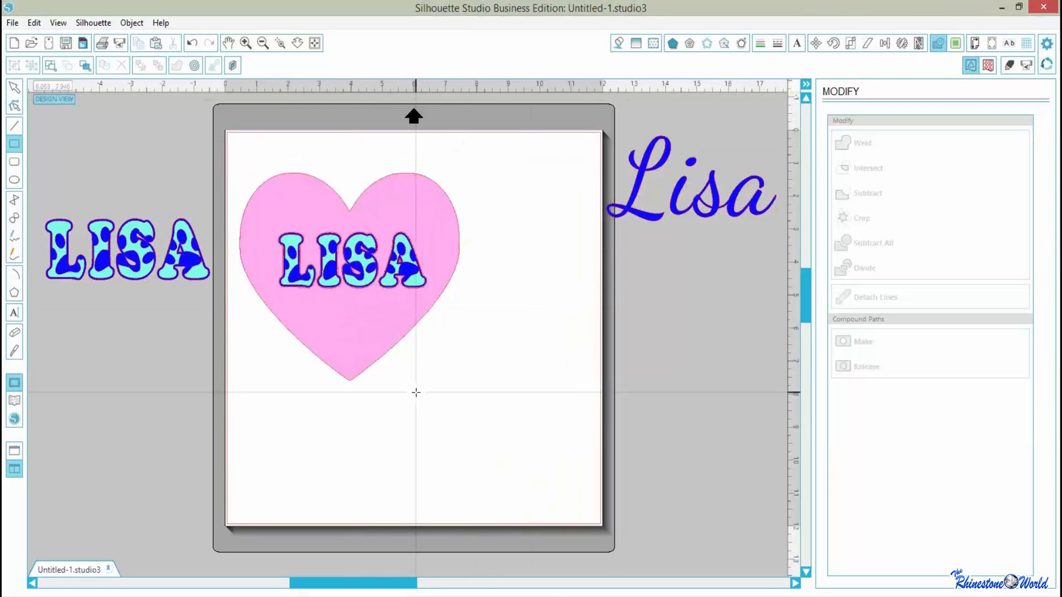
{"action": "left_click_drag", "start_coordinate": [417, 394], "coordinate": [422, 432]}
{"action": "left_click", "coordinate": [14, 87]}
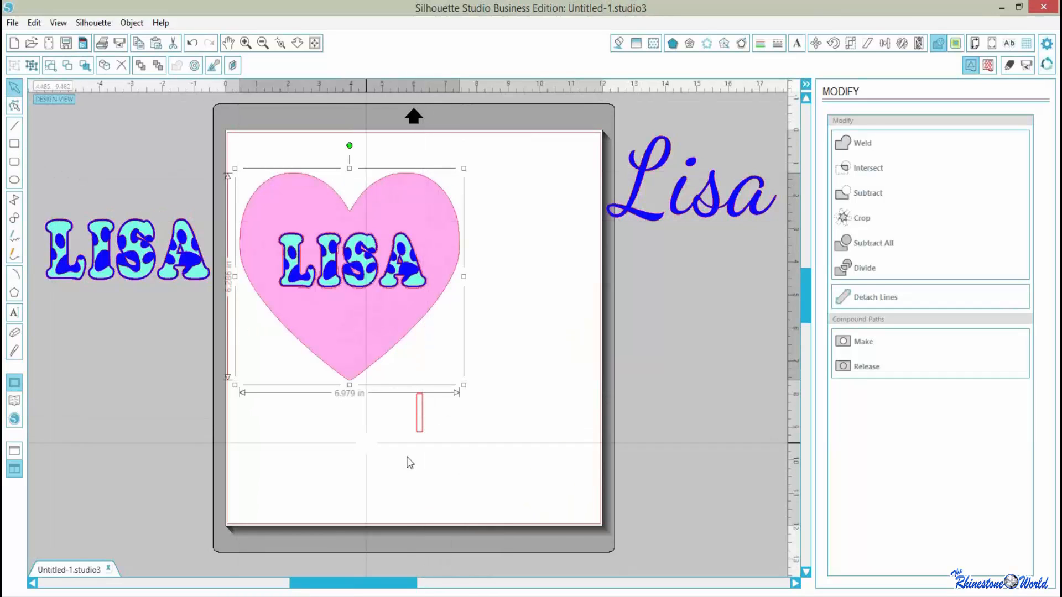
Replace the narrow rectangle with a square about 1.18 in wide drawn in the blank area below the heart.
{"action": "left_click_drag", "start_coordinate": [465, 468], "coordinate": [388, 417]}
{"action": "key", "text": "Delete"}
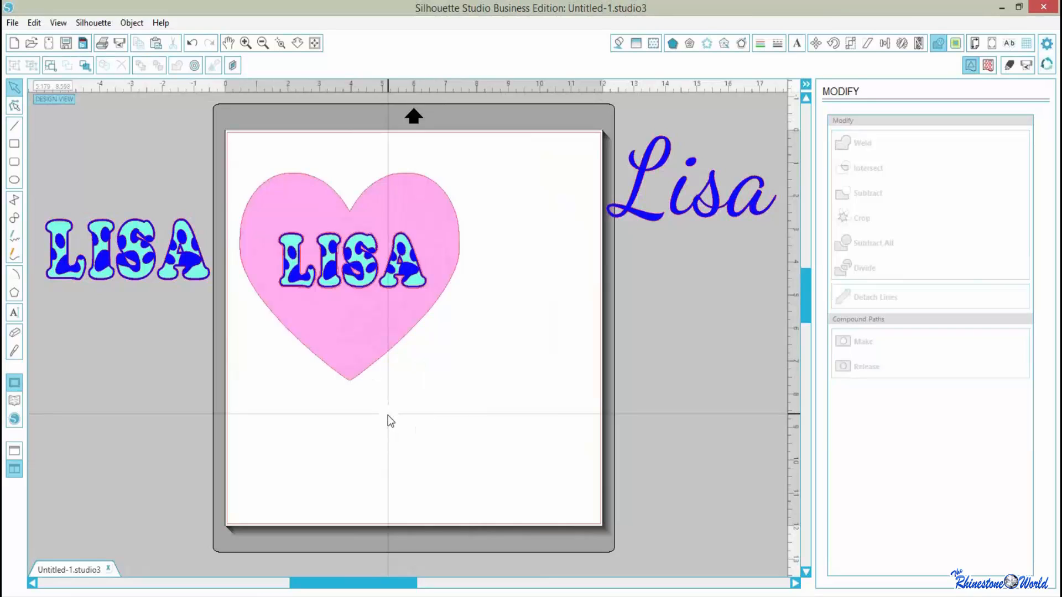
{"action": "left_click", "coordinate": [15, 143]}
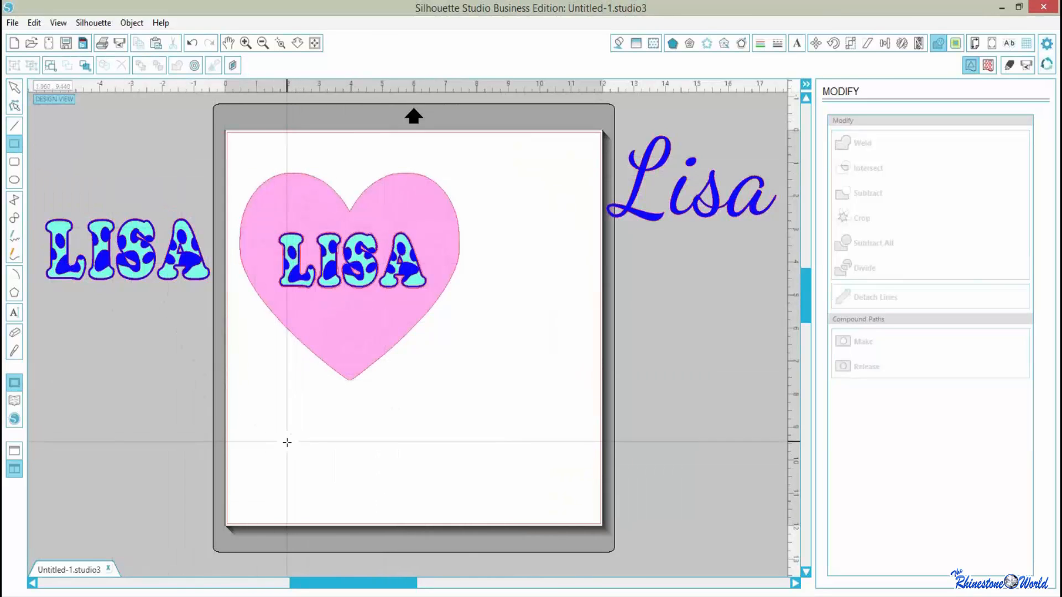
{"action": "left_click_drag", "start_coordinate": [298, 437], "coordinate": [335, 476]}
{"action": "left_click", "coordinate": [15, 87]}
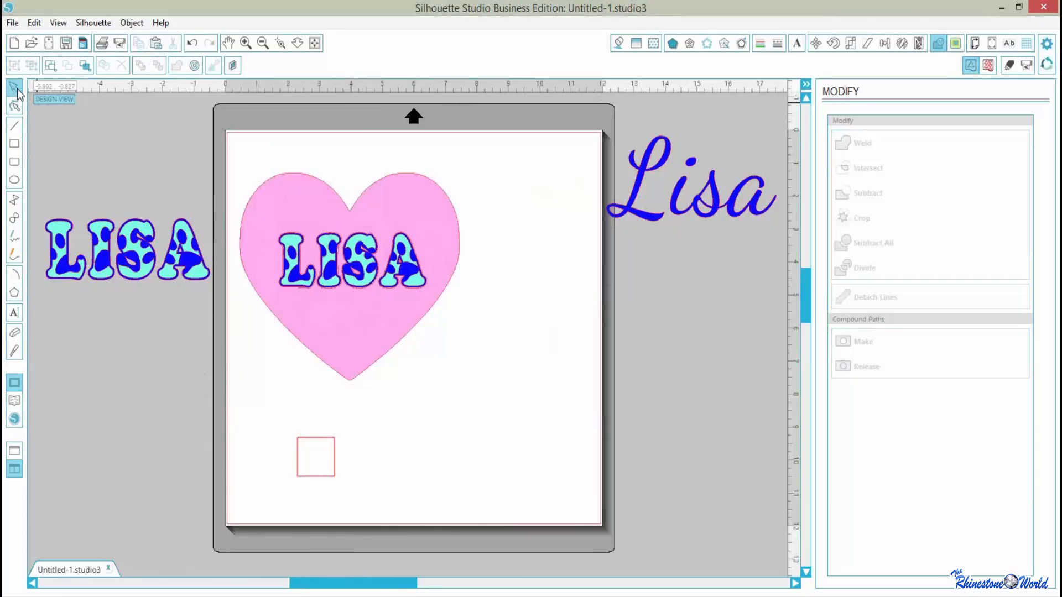
Fill the square below the heart with solid black and scale it down to about 1.04 in.
{"action": "left_click", "coordinate": [311, 477]}
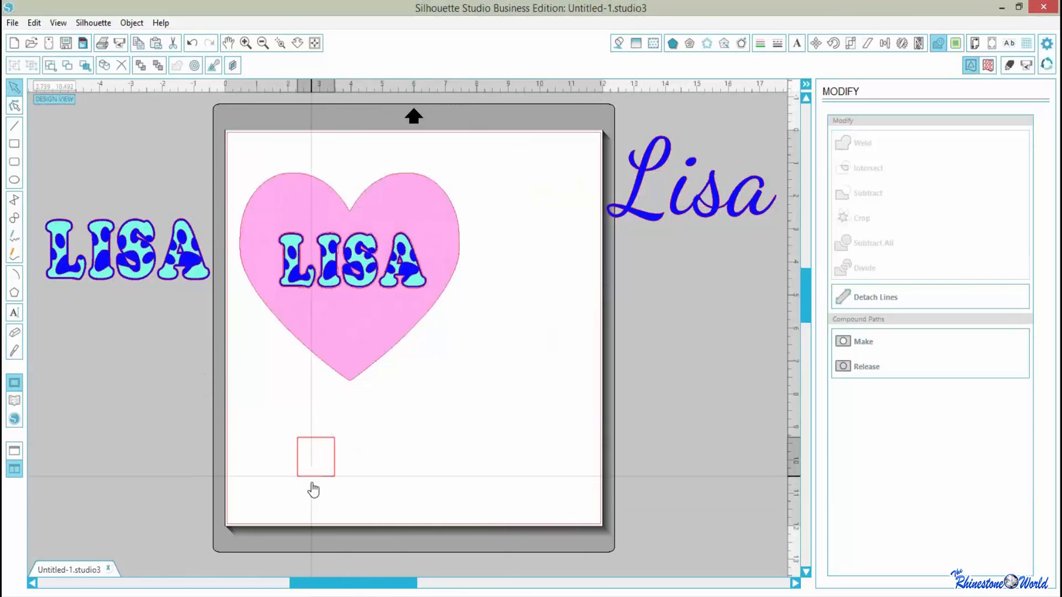
{"action": "left_click", "coordinate": [618, 43]}
{"action": "left_click", "coordinate": [925, 161]}
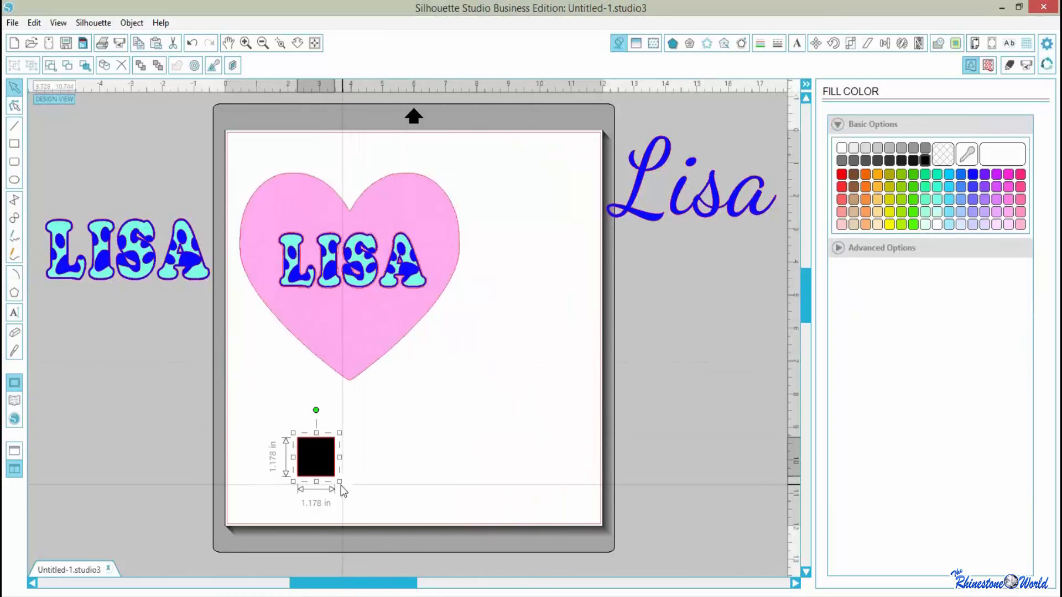
{"action": "left_click_drag", "start_coordinate": [339, 481], "coordinate": [336, 476]}
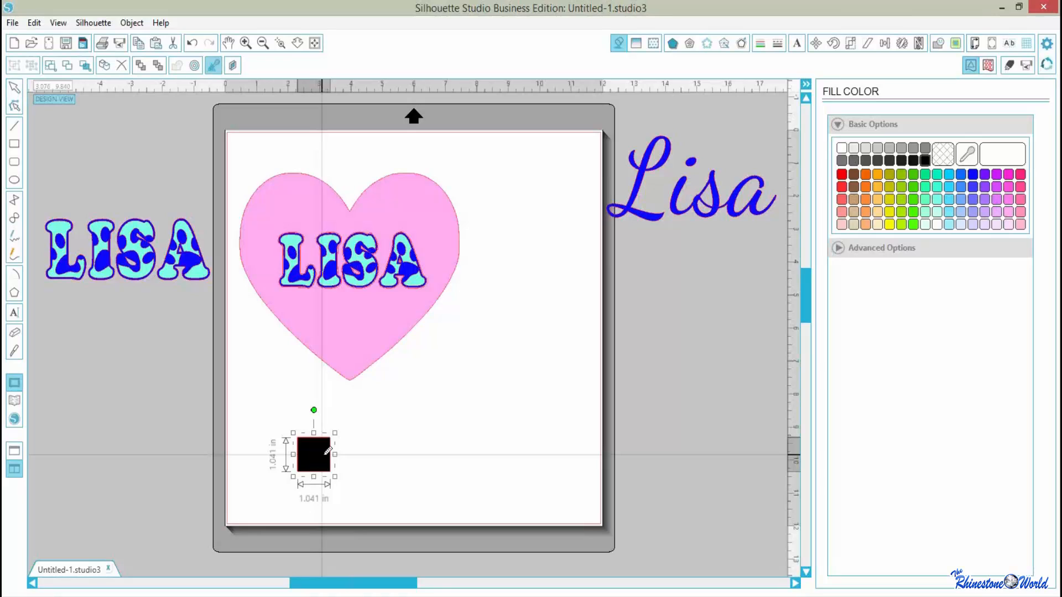
{"action": "key", "text": "i"}
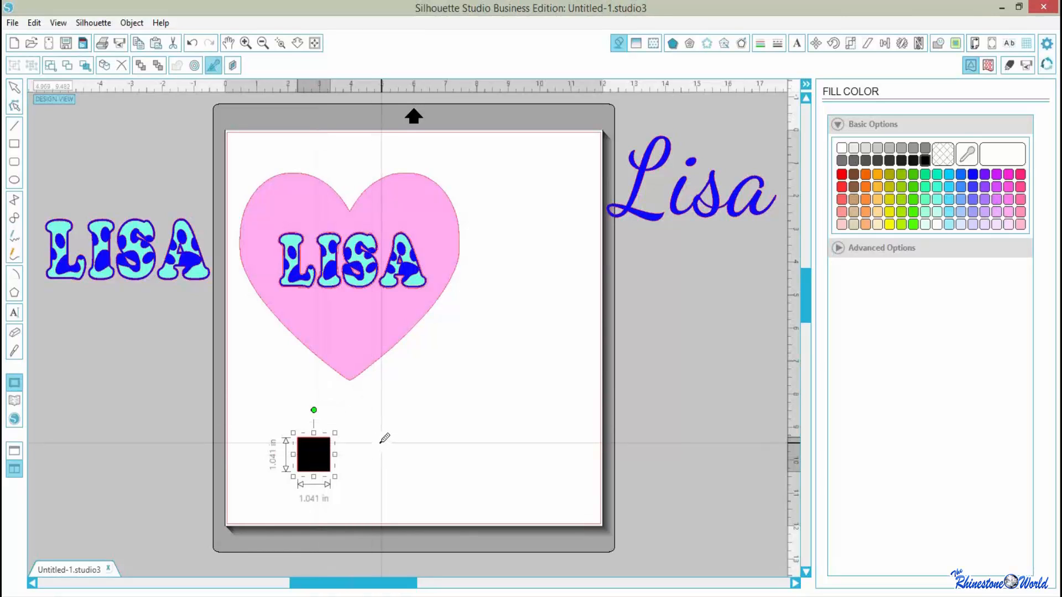
Duplicate the black square and place one above the heart's left lobe and one above its right lobe.
{"action": "key", "text": "ctrl+d"}
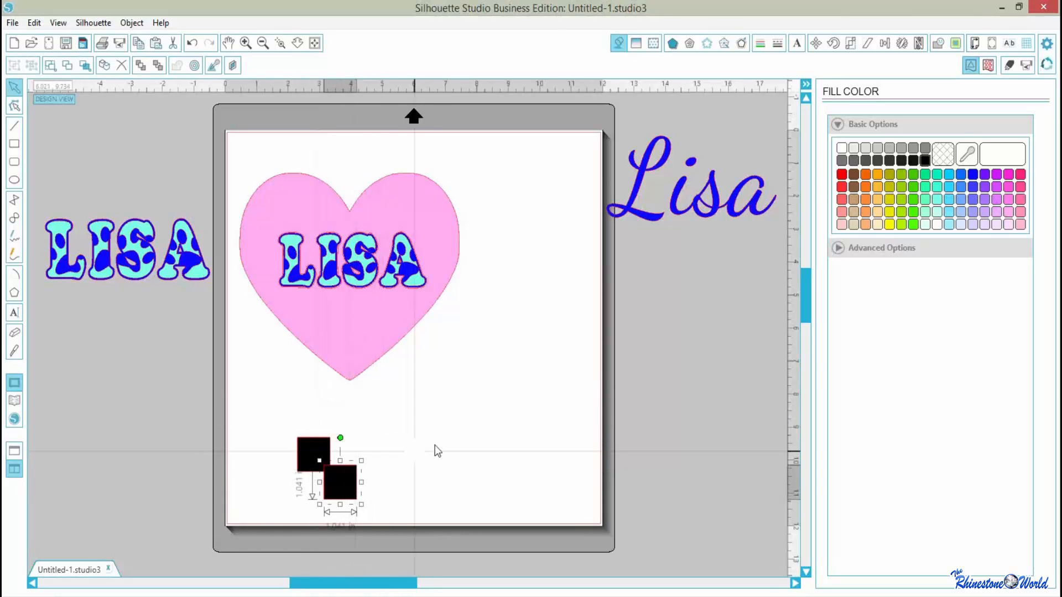
{"action": "left_click_drag", "start_coordinate": [317, 450], "coordinate": [258, 152]}
{"action": "left_click", "coordinate": [426, 375]}
{"action": "left_click_drag", "start_coordinate": [354, 489], "coordinate": [454, 160]}
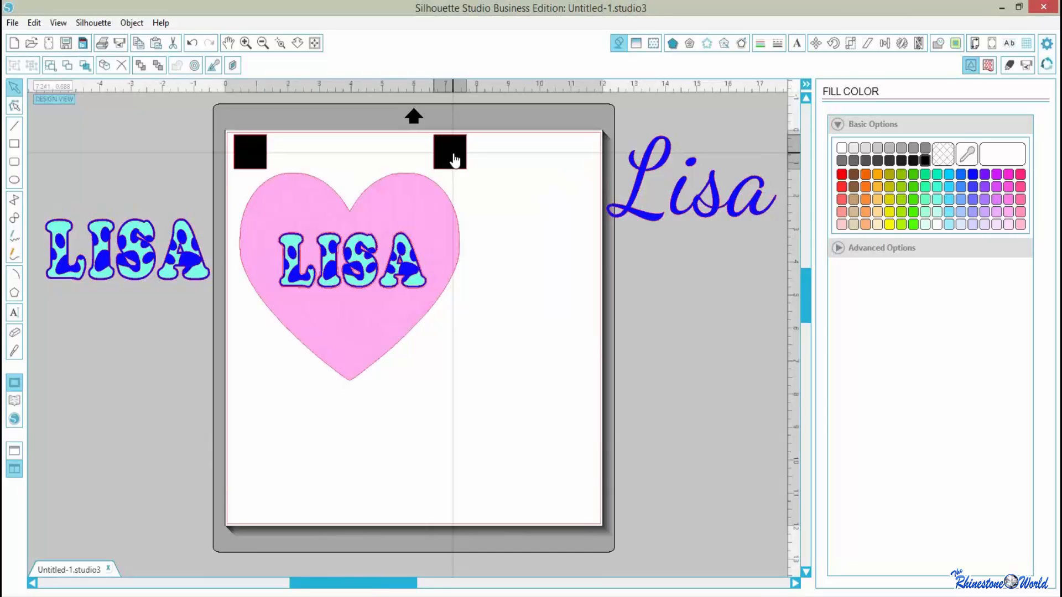
{"action": "left_click_drag", "start_coordinate": [454, 161], "coordinate": [455, 161]}
{"action": "left_click", "coordinate": [474, 467]}
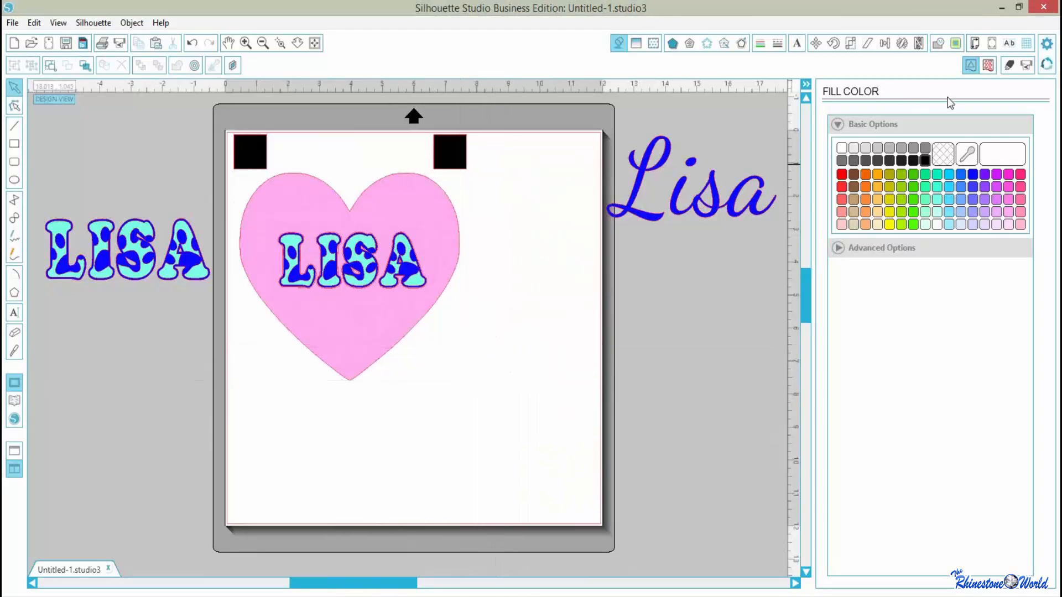
Open the cut settings and examine the cut lines and the gap around the name inside the heart up close.
{"action": "left_click", "coordinate": [1007, 66]}
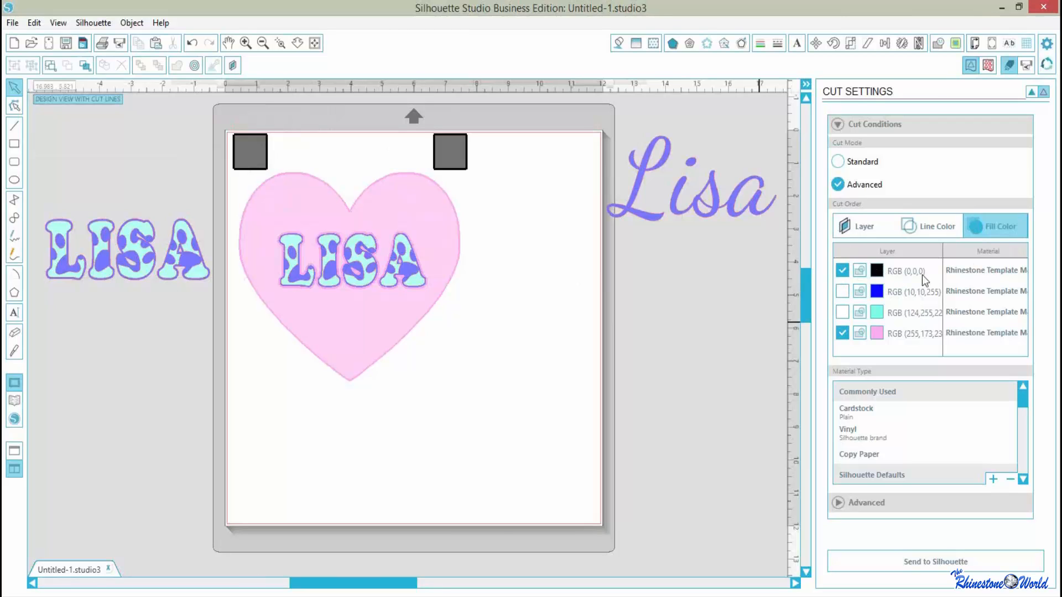
{"action": "left_click", "coordinate": [277, 44]}
{"action": "left_click_drag", "start_coordinate": [220, 206], "coordinate": [389, 395]}
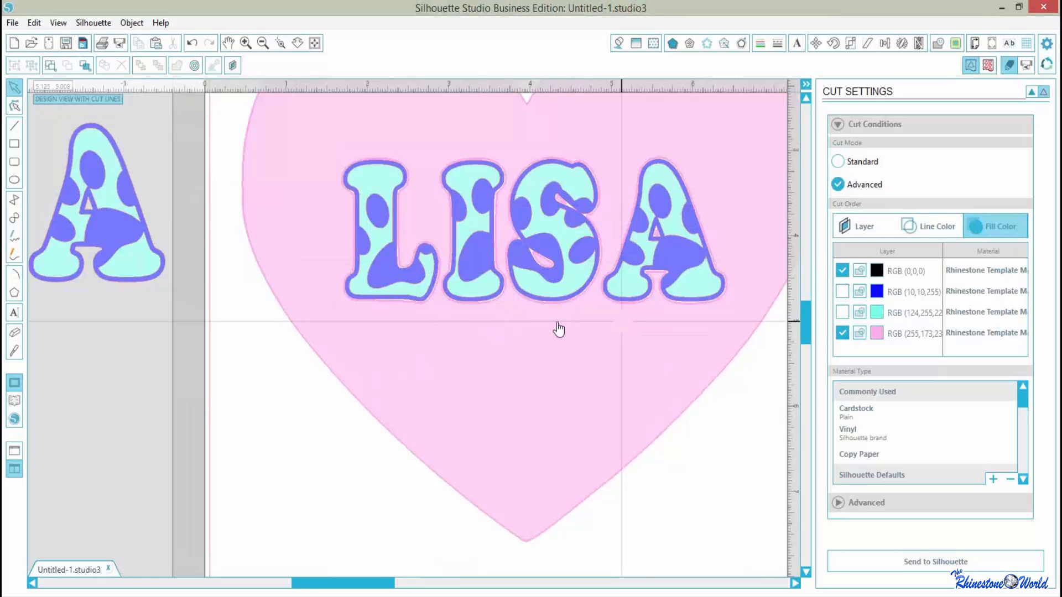
{"action": "left_click", "coordinate": [315, 43]}
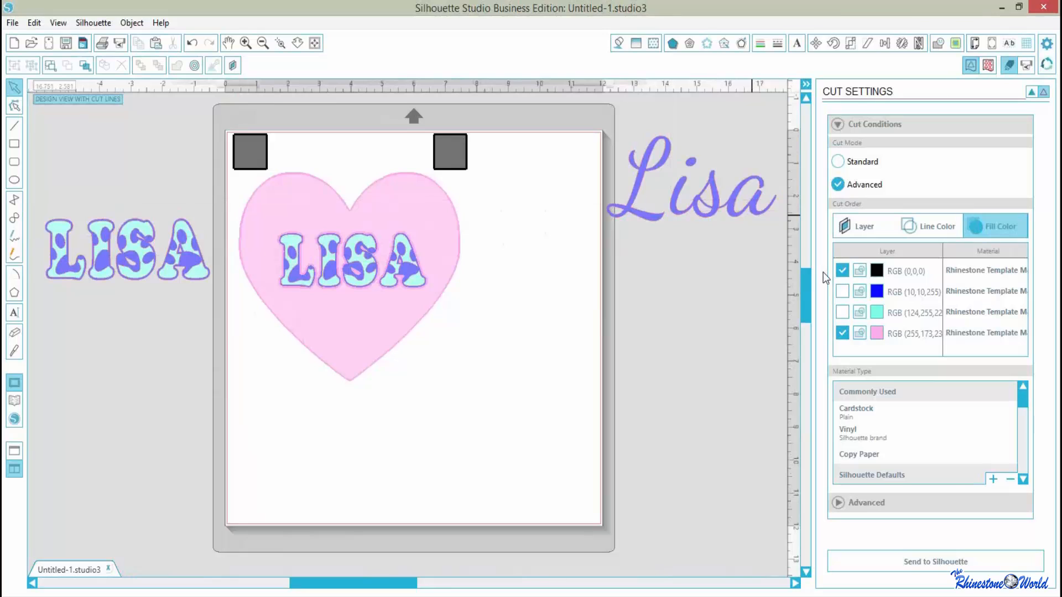
Disable cutting of the pink fill layer, try the blue layer, and enable the aqua layer together with the black squares.
{"action": "left_click", "coordinate": [843, 334]}
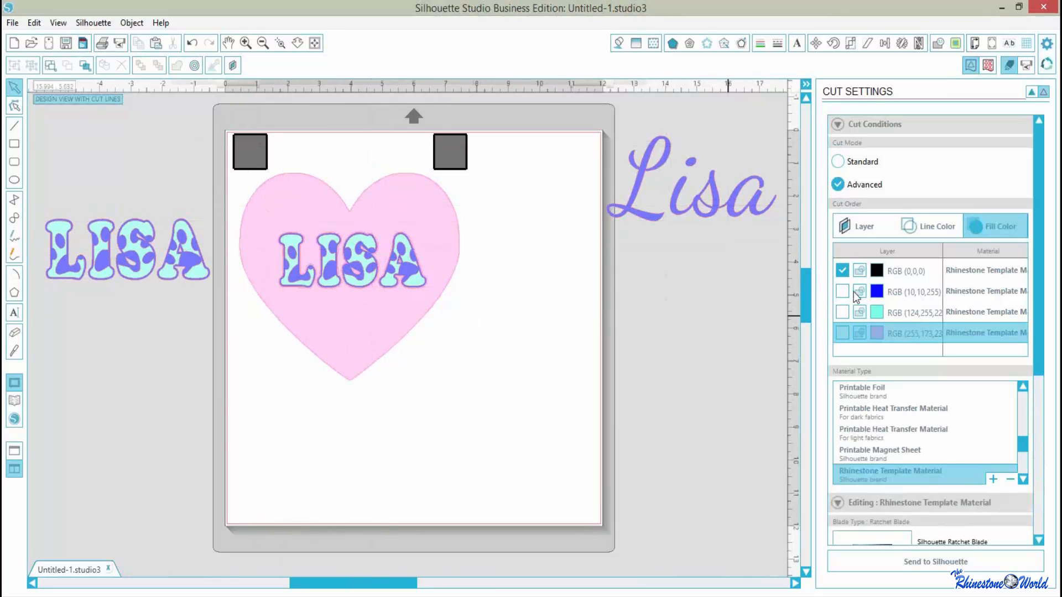
{"action": "left_click", "coordinate": [842, 292]}
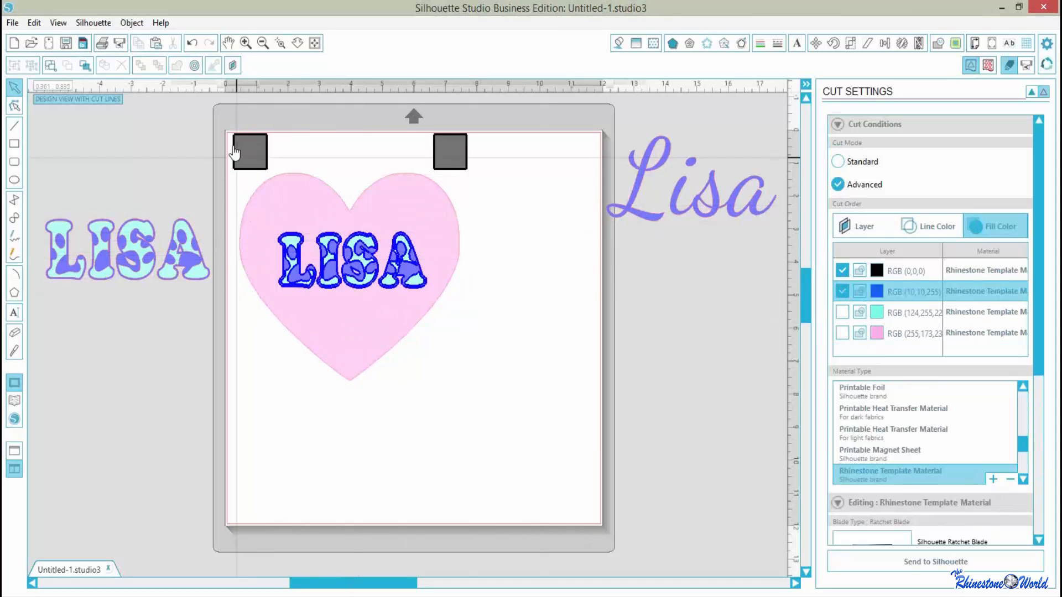
{"action": "left_click", "coordinate": [842, 292]}
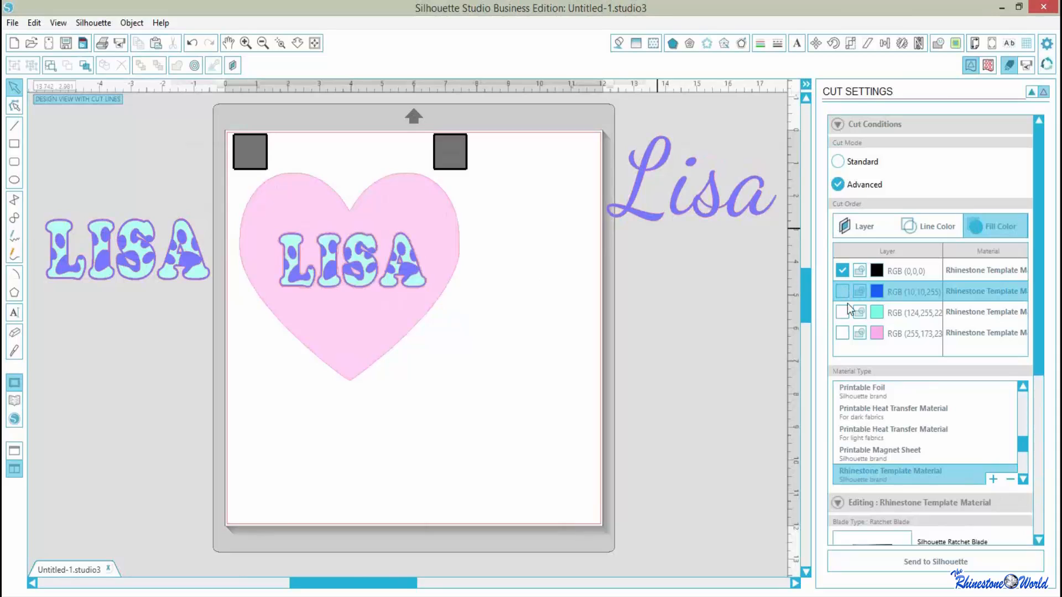
{"action": "left_click", "coordinate": [842, 312]}
{"action": "left_click", "coordinate": [842, 312]}
{"action": "left_click", "coordinate": [842, 313]}
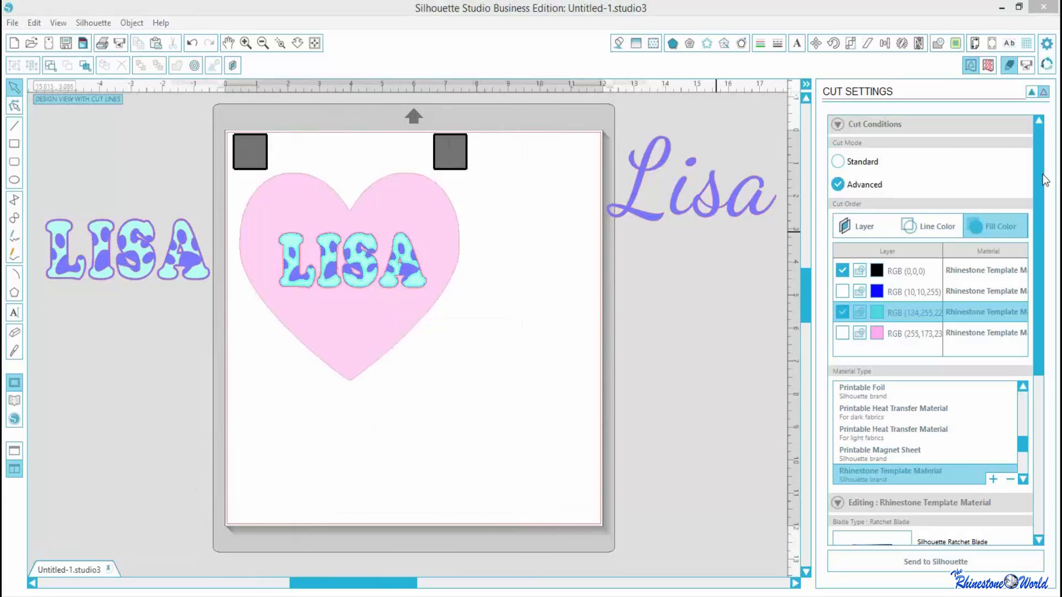
Review the material, blade, speed, thickness and overcut settings for Rhinestone Template Material.
{"action": "scroll", "coordinate": [1040, 188], "scroll_direction": "down", "scroll_amount": 5}
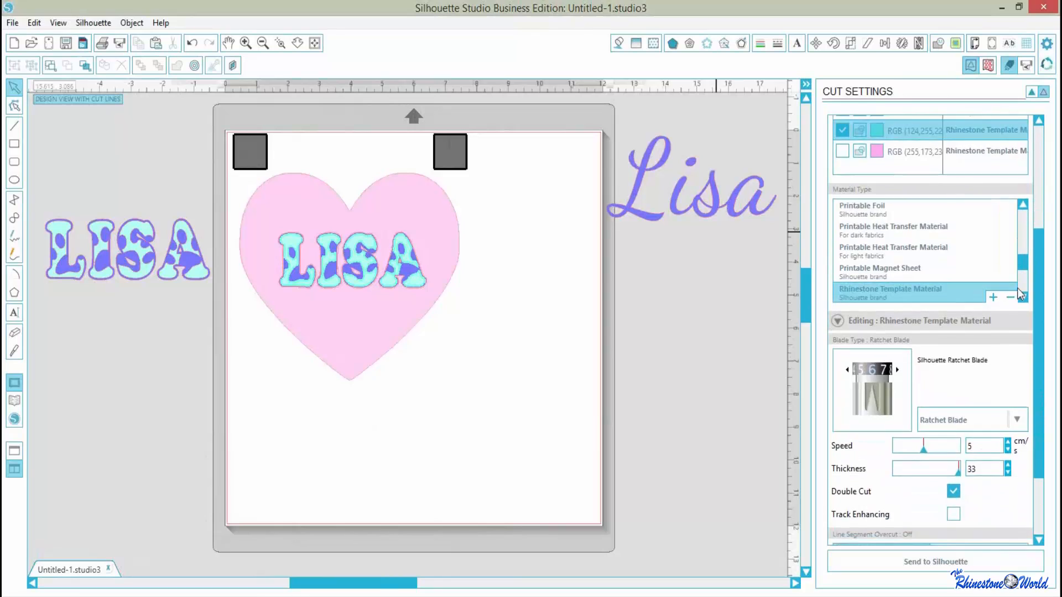
{"action": "scroll", "coordinate": [1033, 333], "scroll_direction": "down", "scroll_amount": 3}
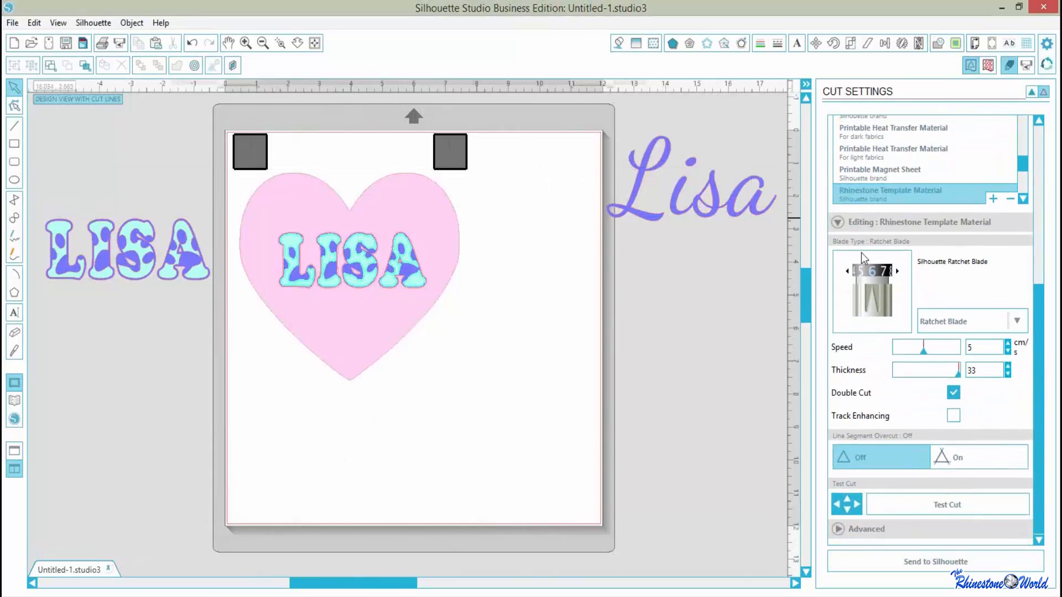
{"action": "left_click_drag", "start_coordinate": [1039, 301], "coordinate": [1051, 229]}
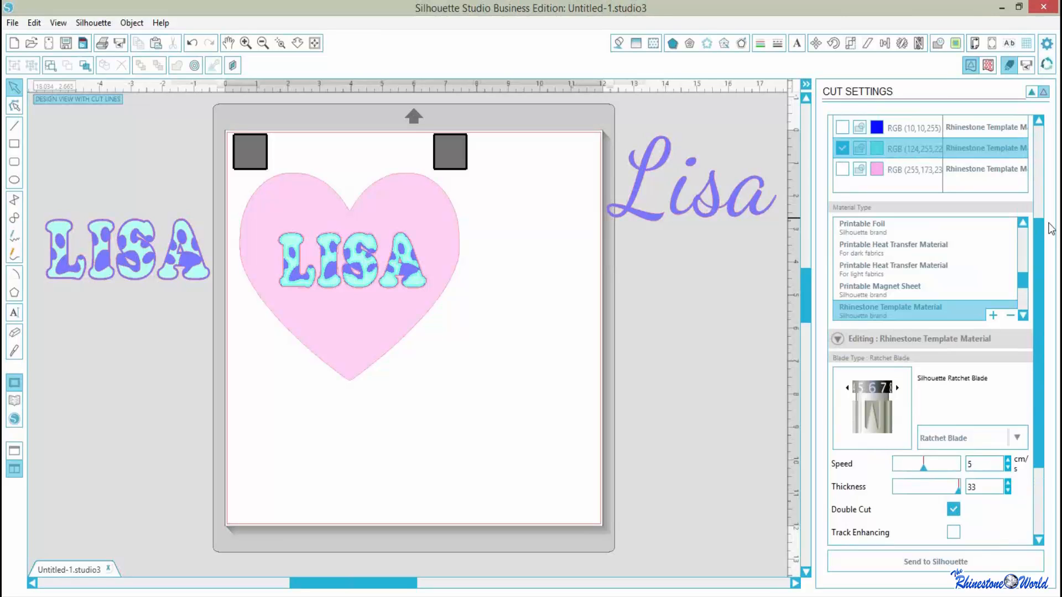
{"action": "scroll", "coordinate": [929, 277], "scroll_direction": "up", "scroll_amount": 3}
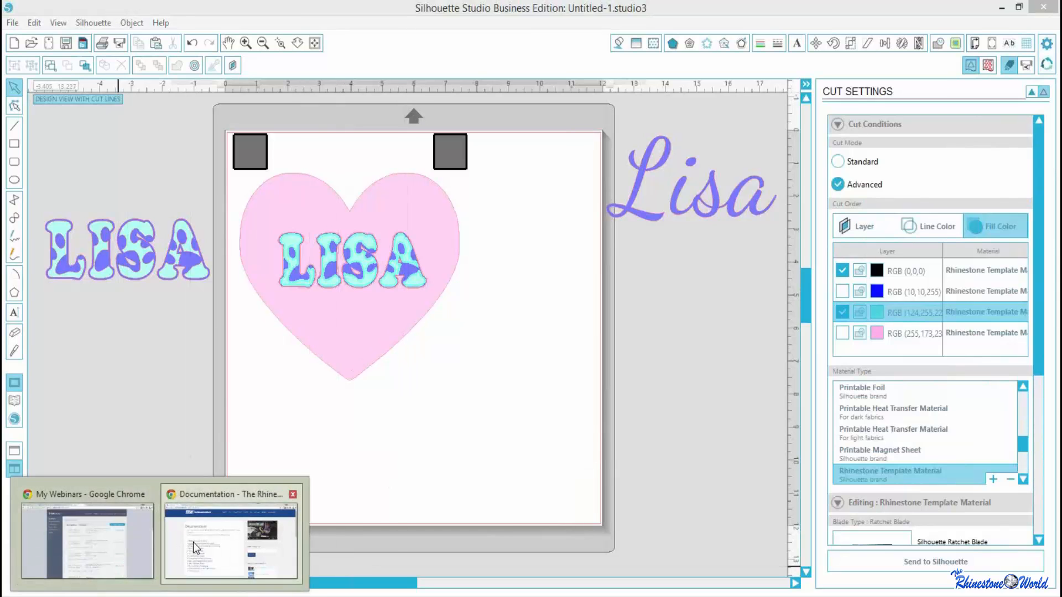
Switch to The Rhinestone World site in Chrome and open the Long Beach, CA details in its trade show schedule.
{"action": "left_click", "coordinate": [193, 542]}
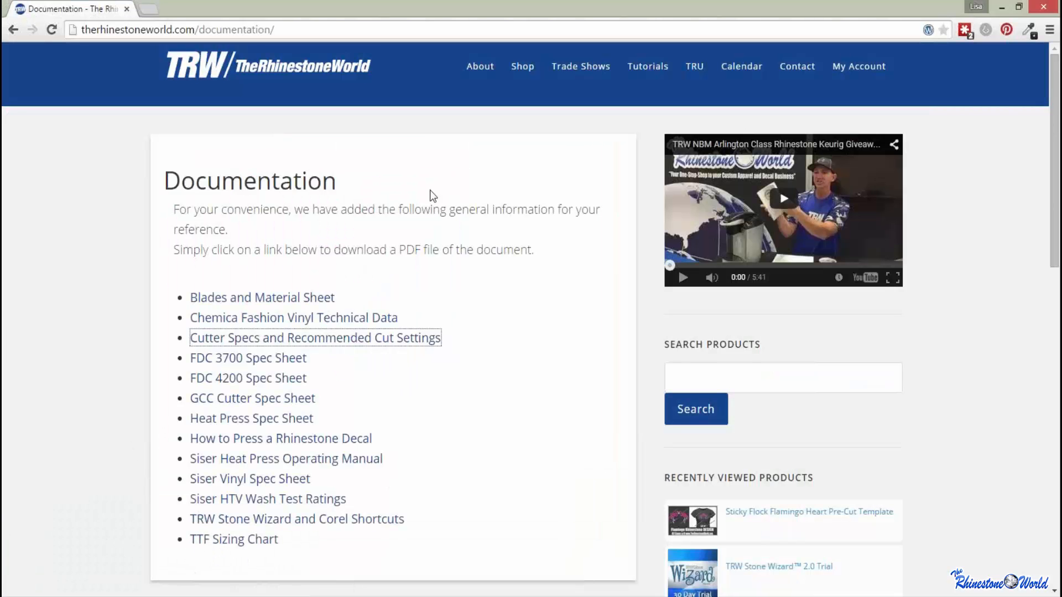
{"action": "left_click", "coordinate": [571, 92]}
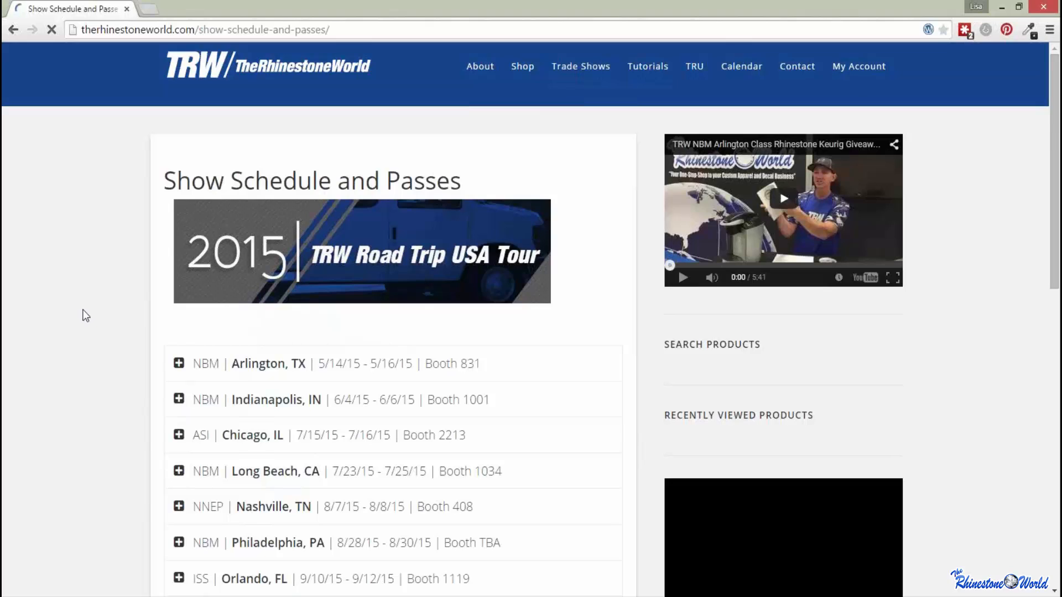
{"action": "scroll", "coordinate": [86, 315], "scroll_direction": "down", "scroll_amount": 3}
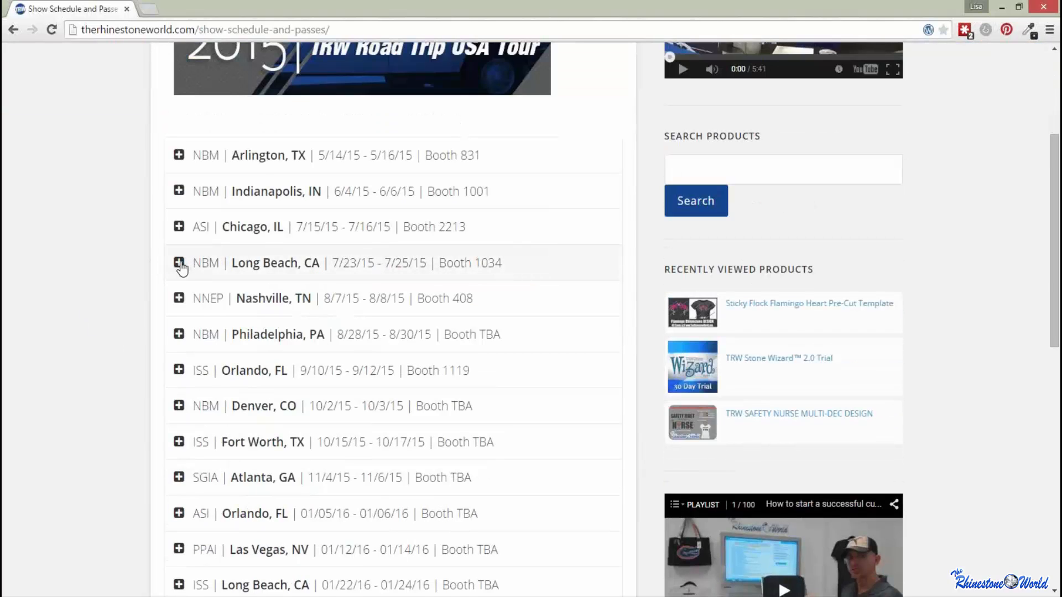
{"action": "left_click", "coordinate": [178, 263]}
{"action": "scroll", "coordinate": [183, 266], "scroll_direction": "down", "scroll_amount": 3}
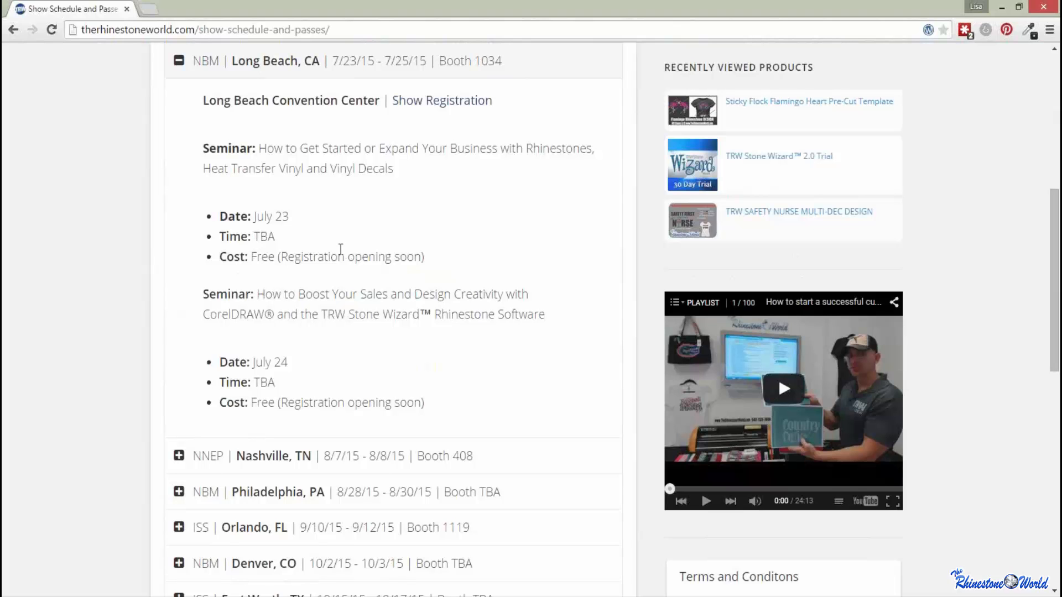
Read through the Long Beach, CA seminar details, collapse the entry and return to the start of the schedule.
{"action": "scroll", "coordinate": [341, 249], "scroll_direction": "up", "scroll_amount": 4}
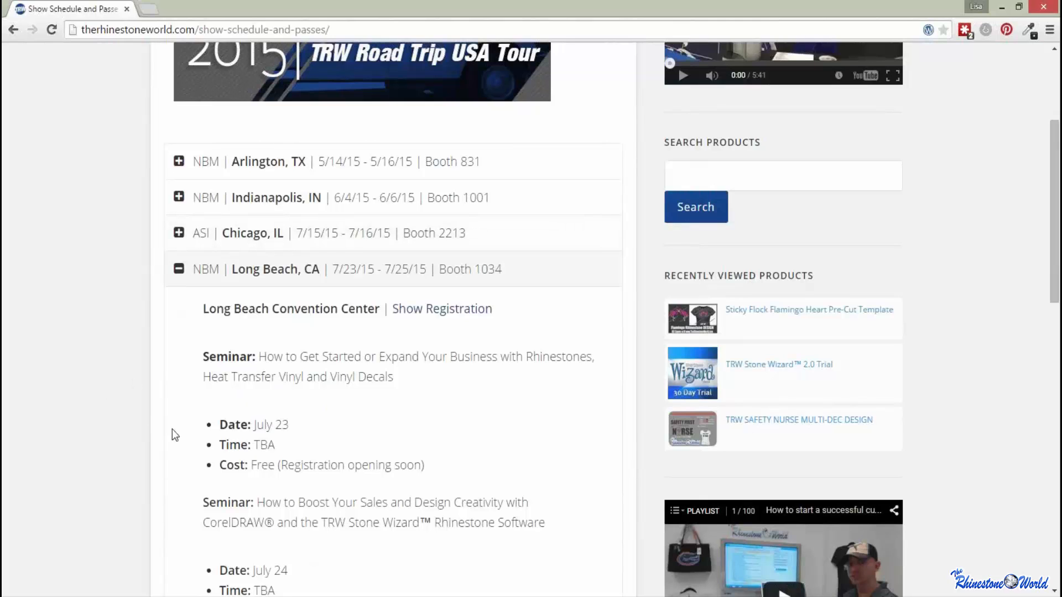
{"action": "scroll", "coordinate": [172, 431], "scroll_direction": "down", "scroll_amount": 3}
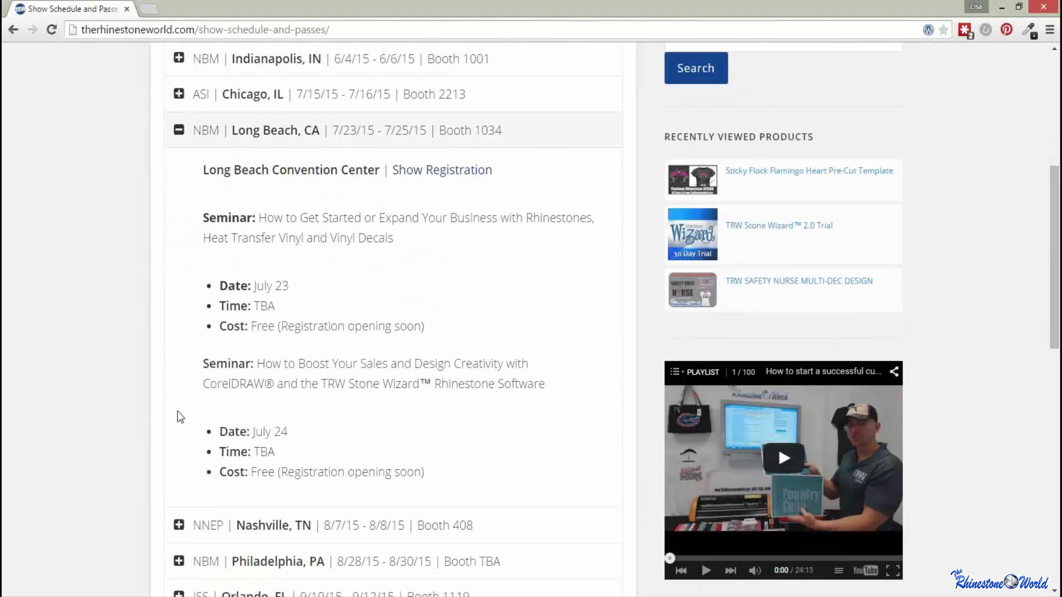
{"action": "left_click", "coordinate": [177, 134]}
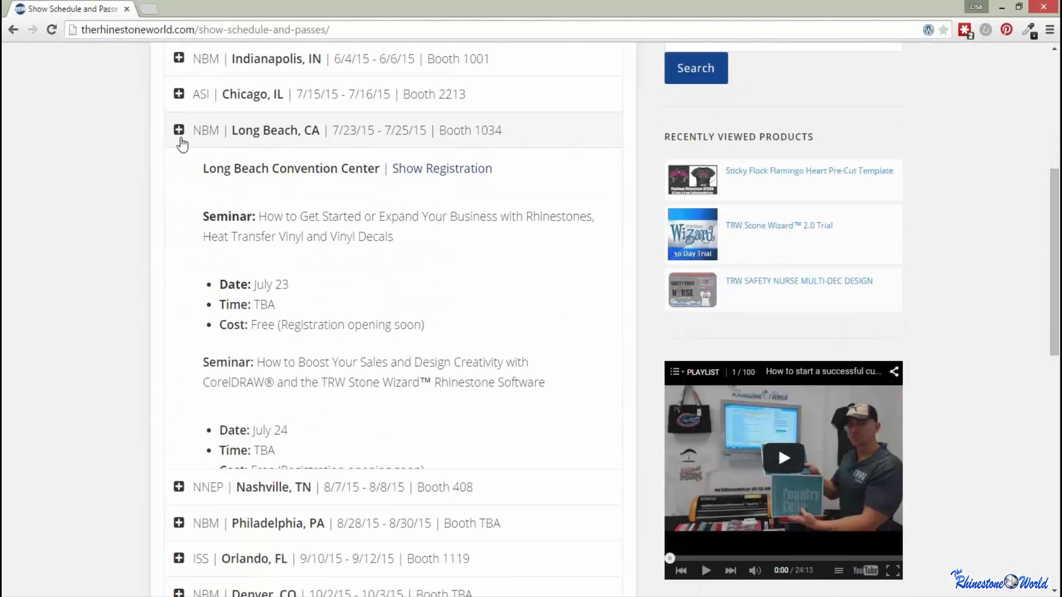
{"action": "left_click", "coordinate": [176, 136]}
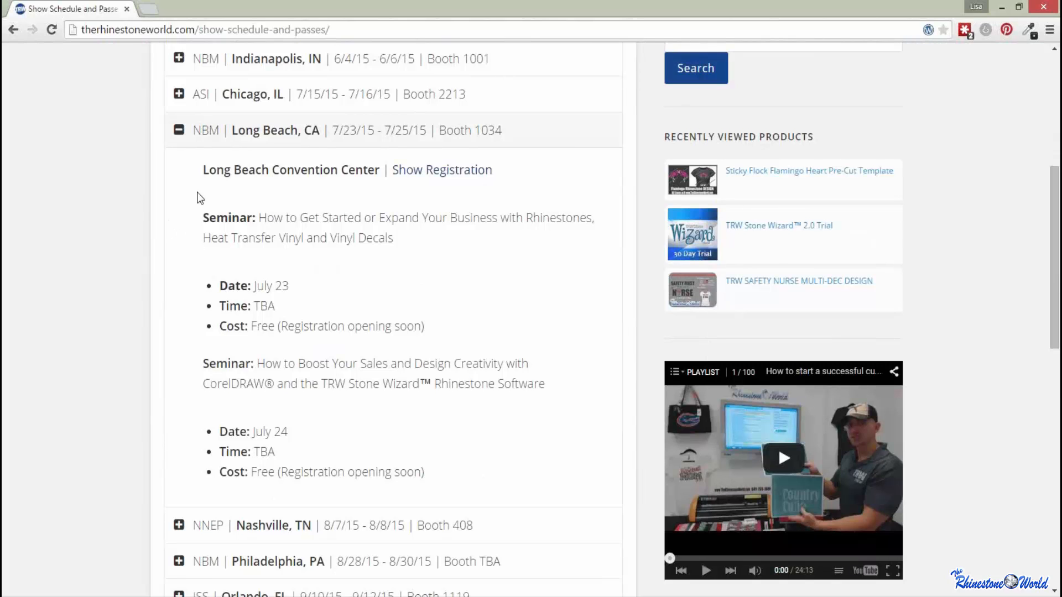
{"action": "left_click", "coordinate": [178, 132]}
{"action": "scroll", "coordinate": [145, 245], "scroll_direction": "up", "scroll_amount": 6}
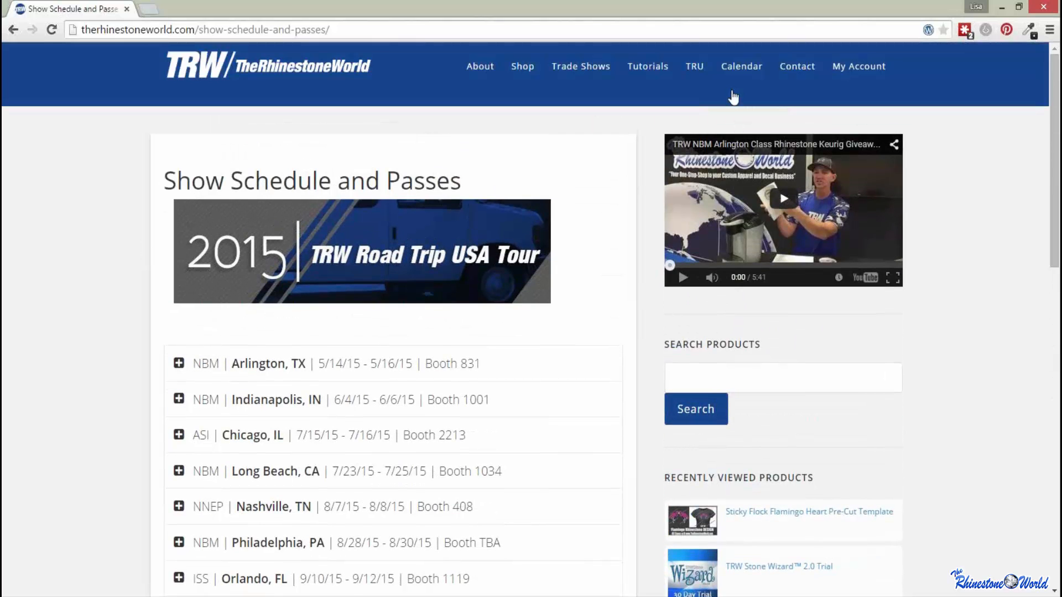
Open the site's event calendar, look through the May 2015 events and open the "TRW Lounge" event on May 27.
{"action": "left_click", "coordinate": [740, 65]}
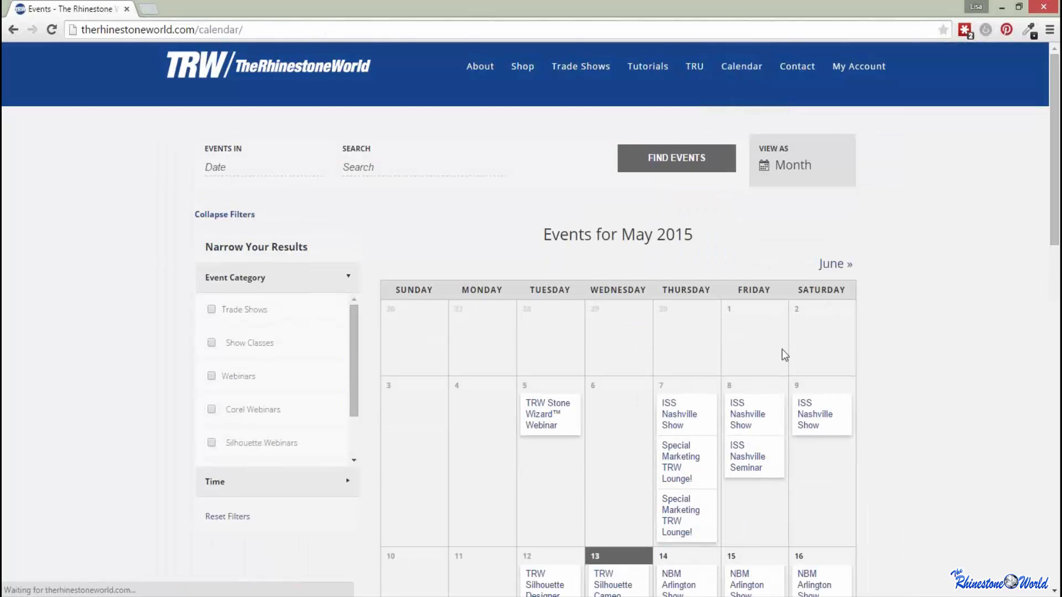
{"action": "scroll", "coordinate": [1012, 251], "scroll_direction": "down", "scroll_amount": 3}
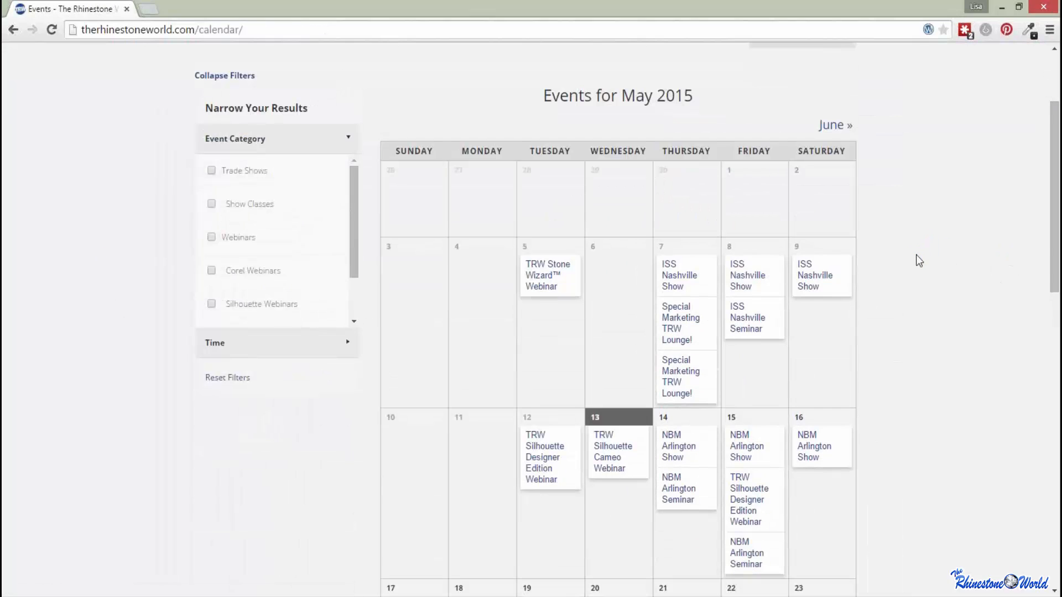
{"action": "scroll", "coordinate": [892, 284], "scroll_direction": "down", "scroll_amount": 3}
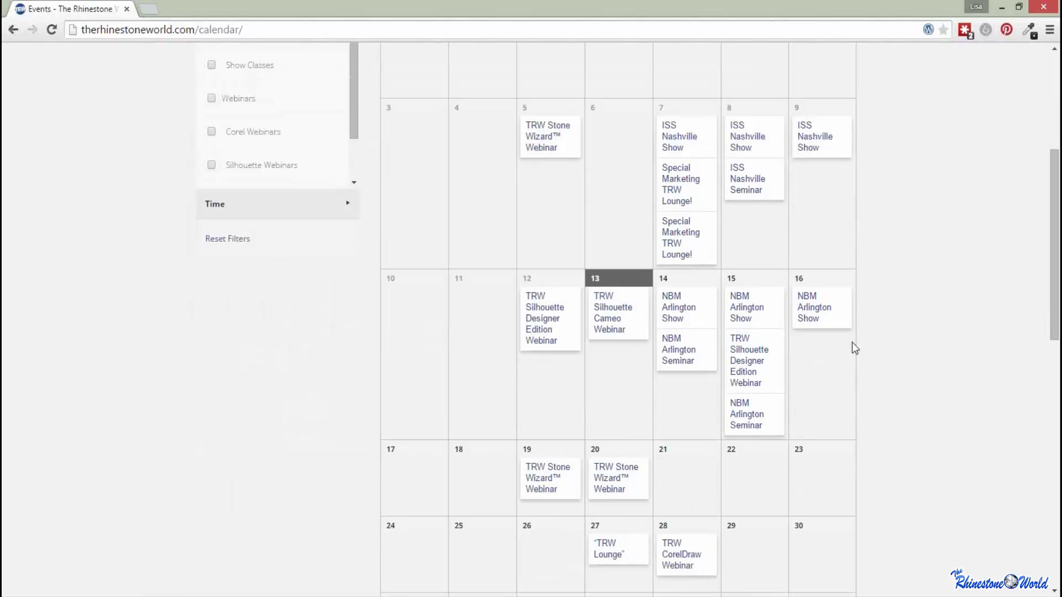
{"action": "mouse_move", "coordinate": [746, 370]}
{"action": "scroll", "coordinate": [935, 363], "scroll_direction": "down", "scroll_amount": 2}
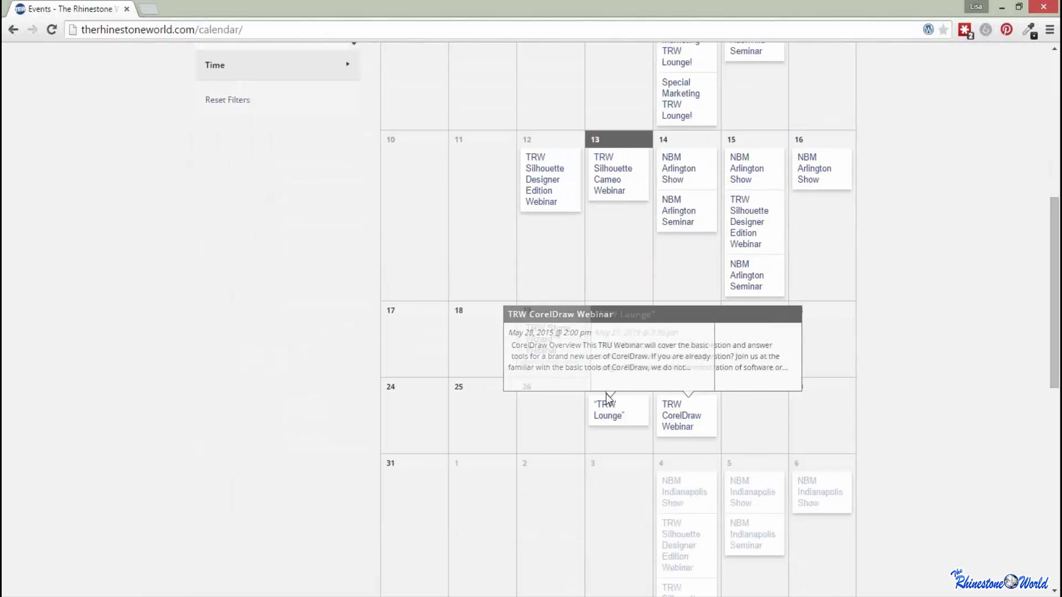
{"action": "left_click", "coordinate": [607, 421]}
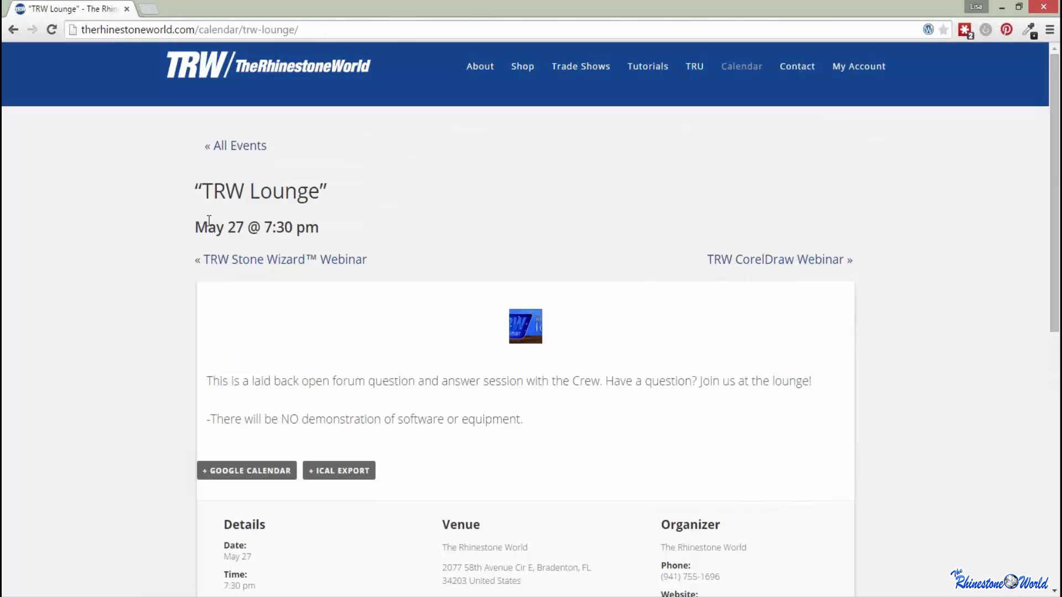
Highlight the "TRW Lounge" event's date and time and read through its description, venue and organizer details.
{"action": "left_click_drag", "start_coordinate": [195, 228], "coordinate": [313, 229]}
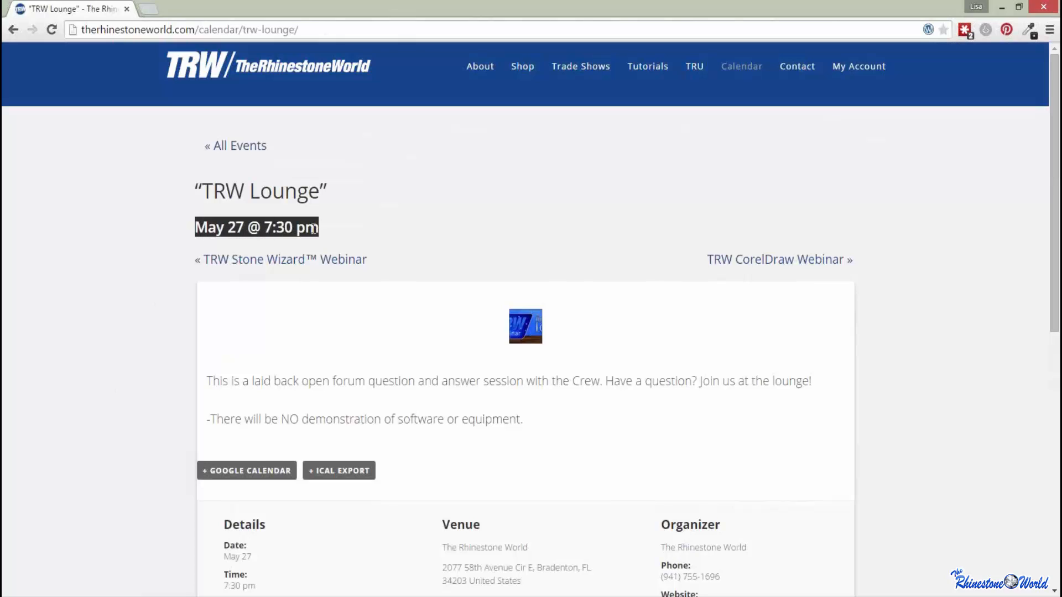
{"action": "left_click", "coordinate": [269, 389]}
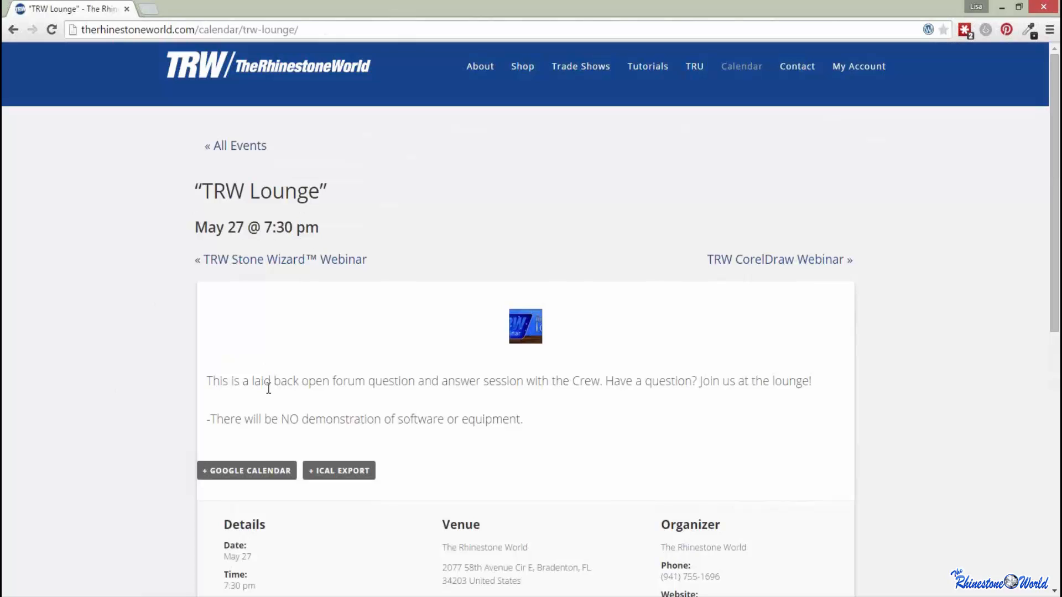
{"action": "scroll", "coordinate": [112, 398], "scroll_direction": "down", "scroll_amount": 3}
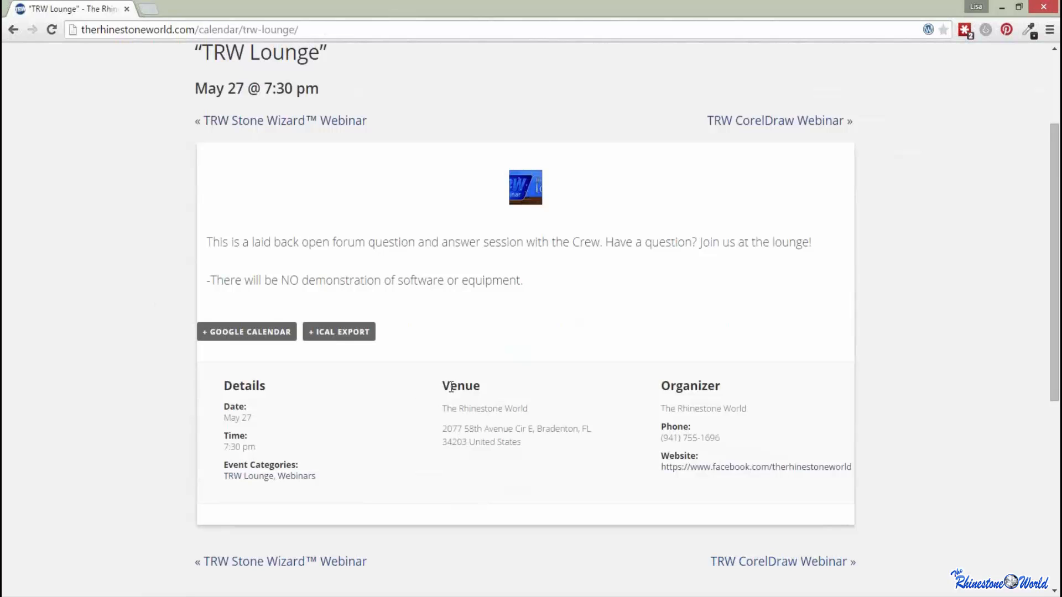
{"action": "scroll", "coordinate": [291, 189], "scroll_direction": "up", "scroll_amount": 3}
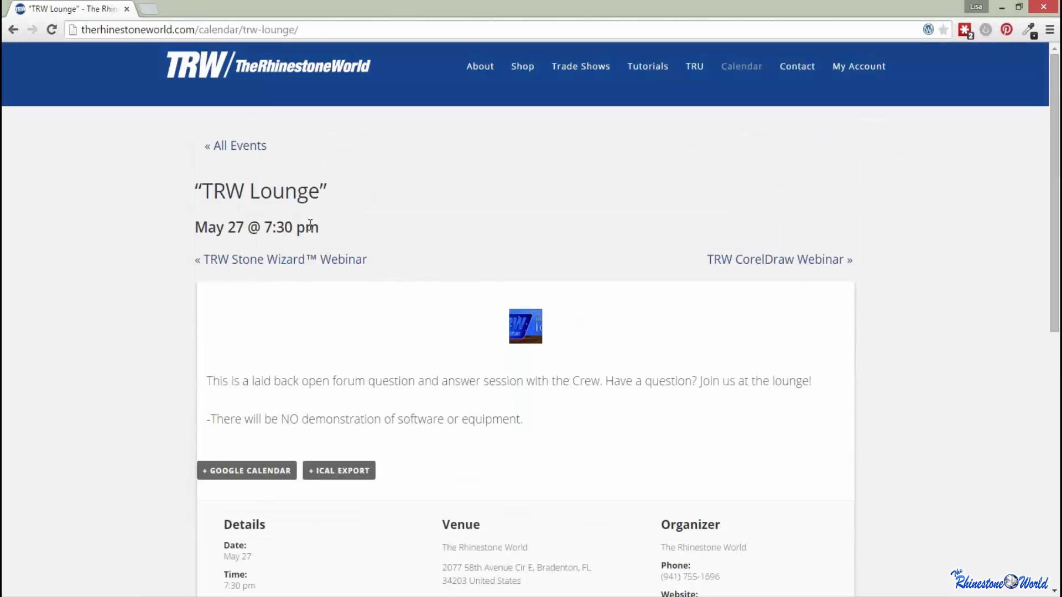
Look through the May 2015 events on the site's calendar again and switch back to Silhouette Studio.
{"action": "left_click", "coordinate": [749, 61]}
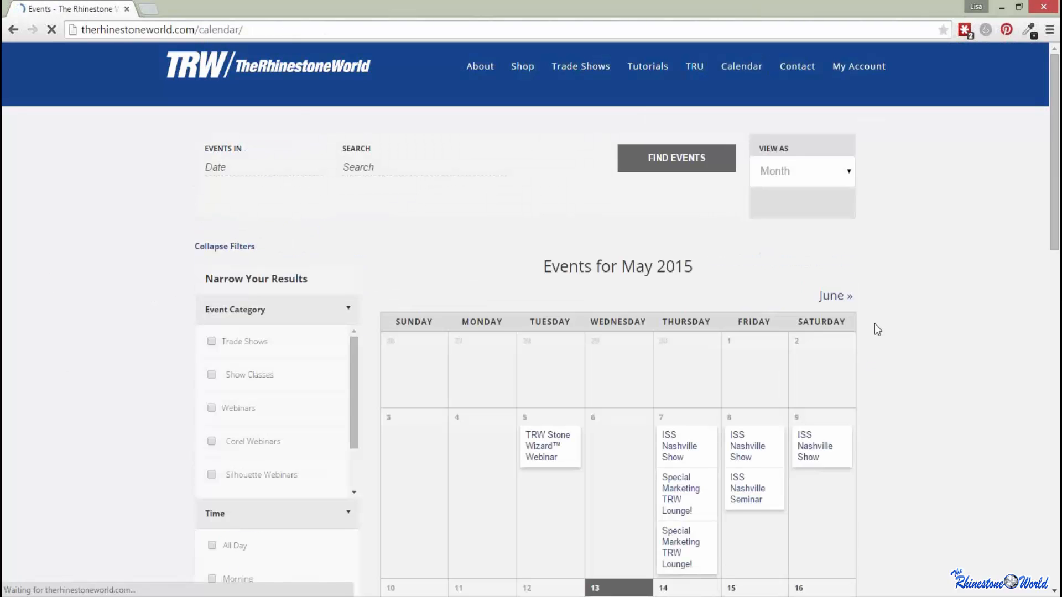
{"action": "scroll", "coordinate": [875, 320], "scroll_direction": "down", "scroll_amount": 3}
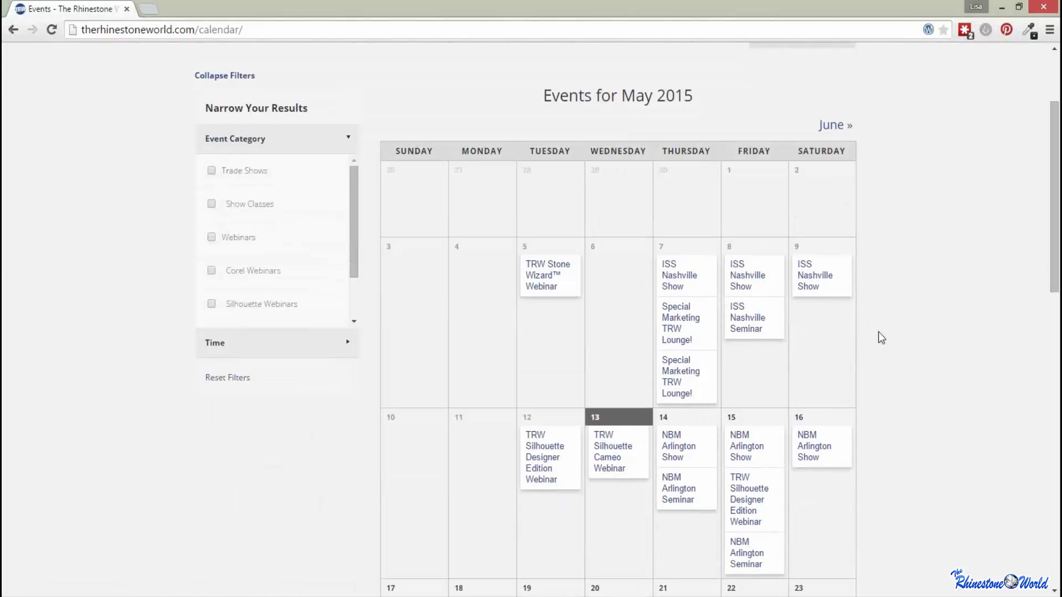
{"action": "scroll", "coordinate": [907, 341], "scroll_direction": "down", "scroll_amount": 2}
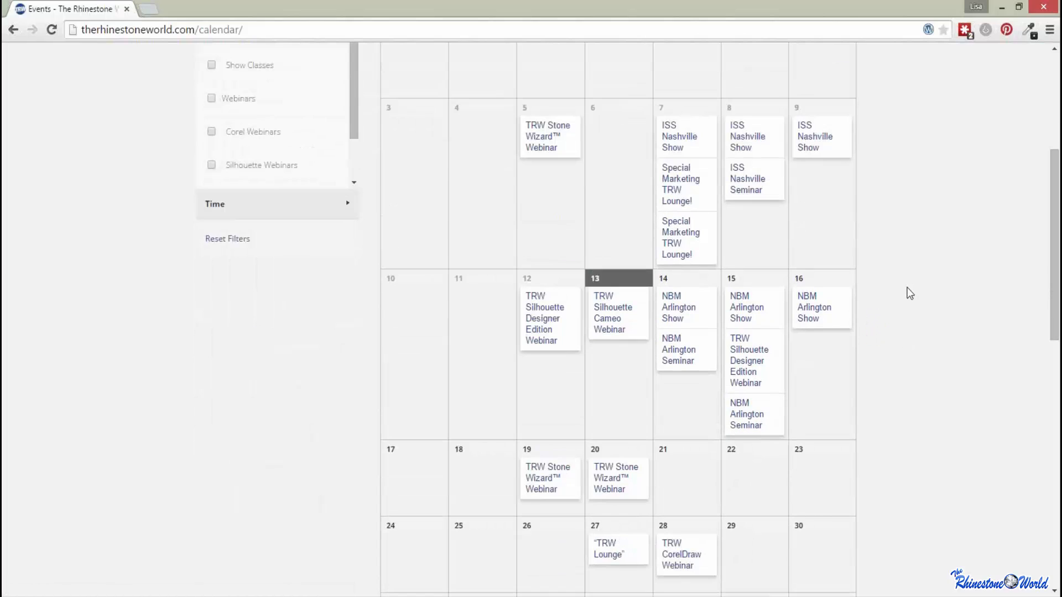
{"action": "scroll", "coordinate": [910, 294], "scroll_direction": "down", "scroll_amount": 2}
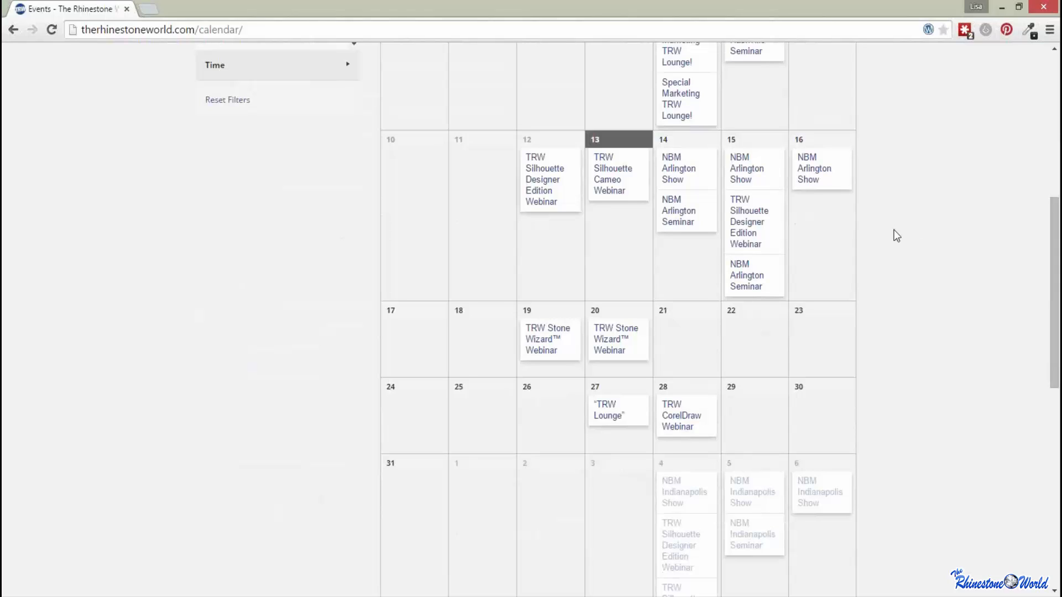
{"action": "scroll", "coordinate": [894, 230], "scroll_direction": "down", "scroll_amount": 6}
{"action": "scroll", "coordinate": [894, 231], "scroll_direction": "up", "scroll_amount": 3}
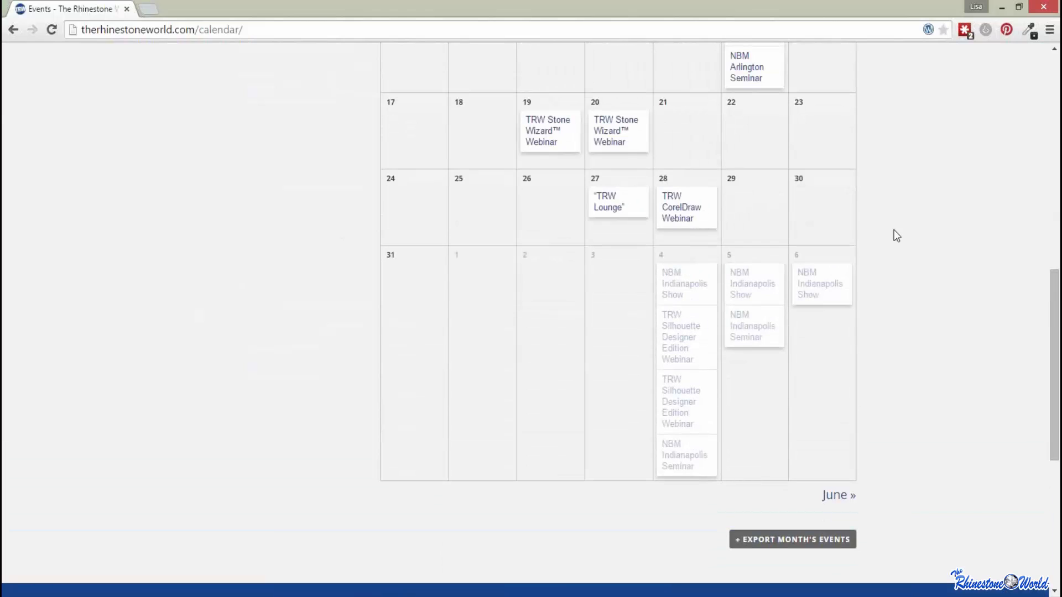
{"action": "scroll", "coordinate": [300, 395], "scroll_direction": "up", "scroll_amount": 9}
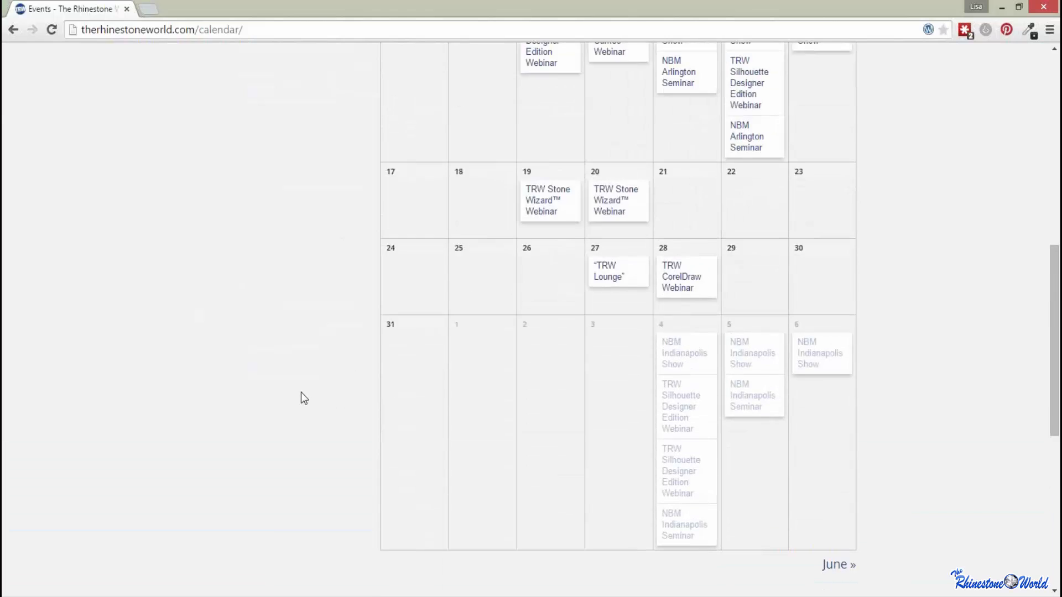
{"action": "key", "text": "alt+Tab"}
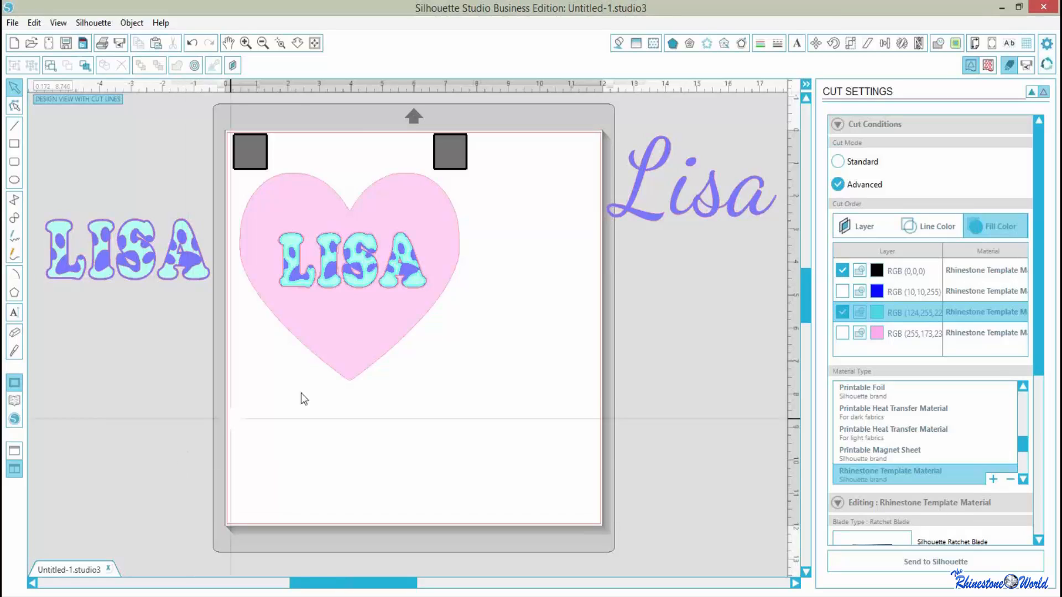